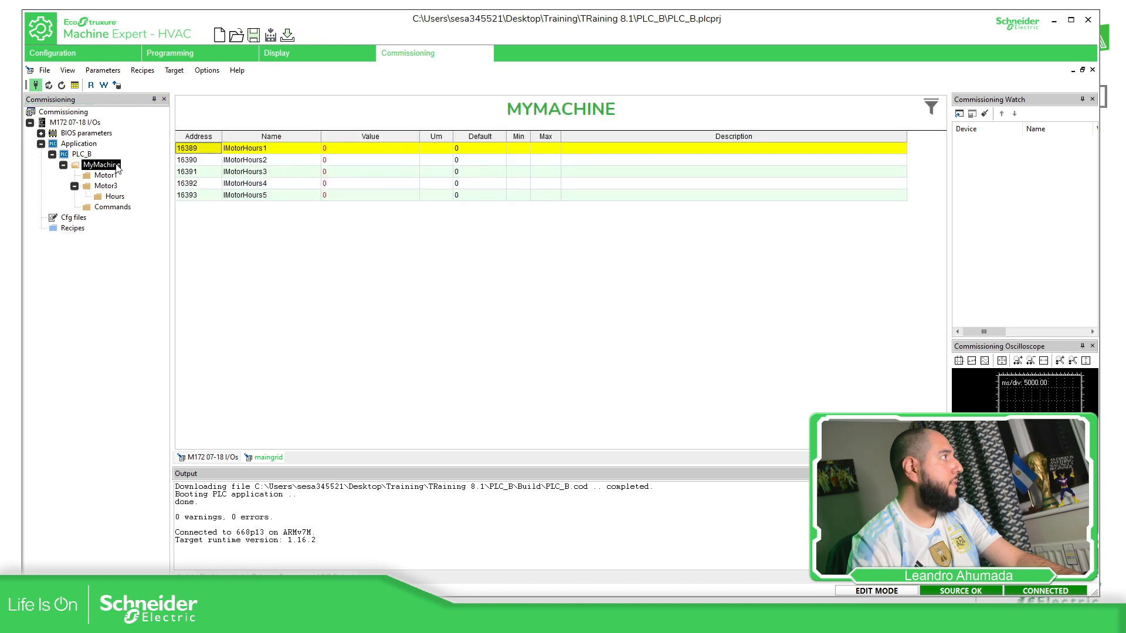
In Configuration, add a new menu named SetPoints under MyMachine
{"action": "left_click", "coordinate": [102, 54]}
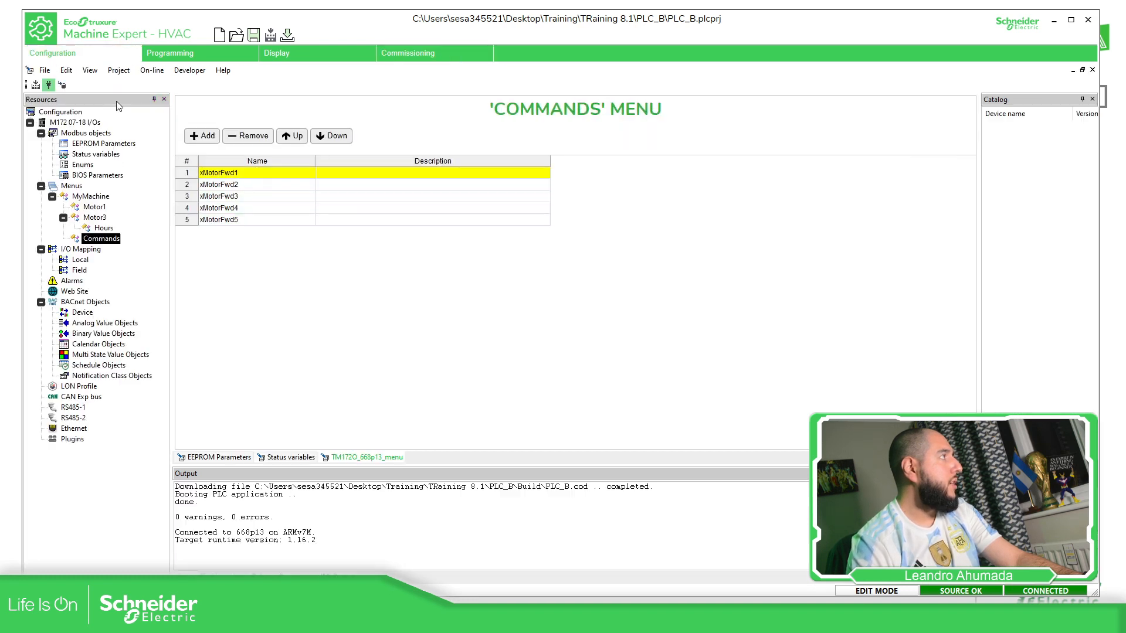
{"action": "right_click", "coordinate": [98, 198]}
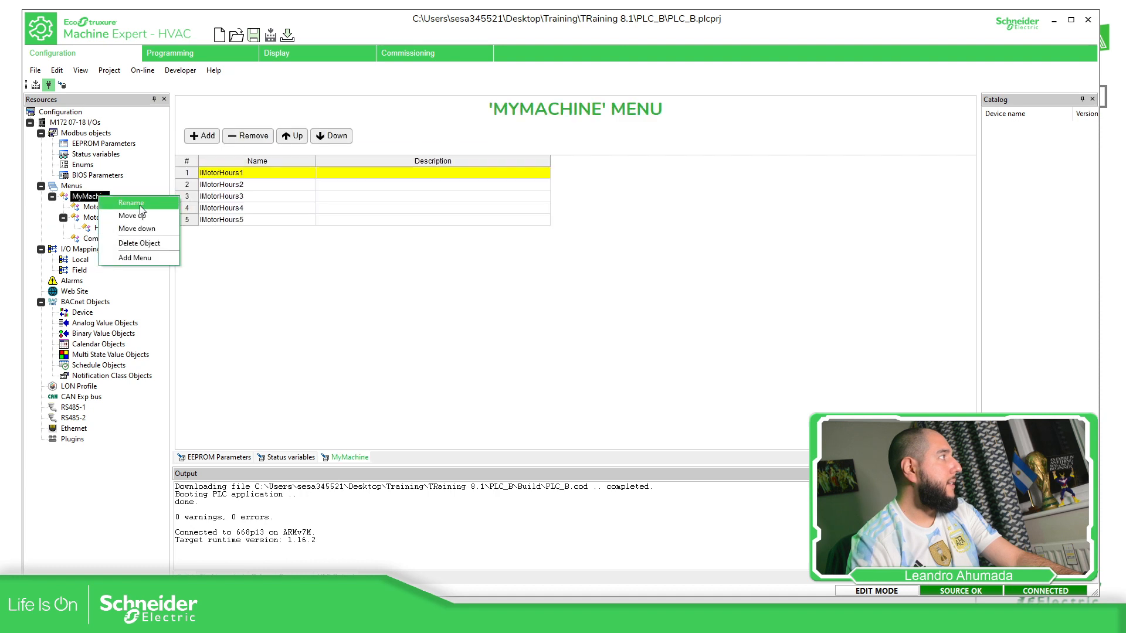
{"action": "left_click", "coordinate": [147, 257]}
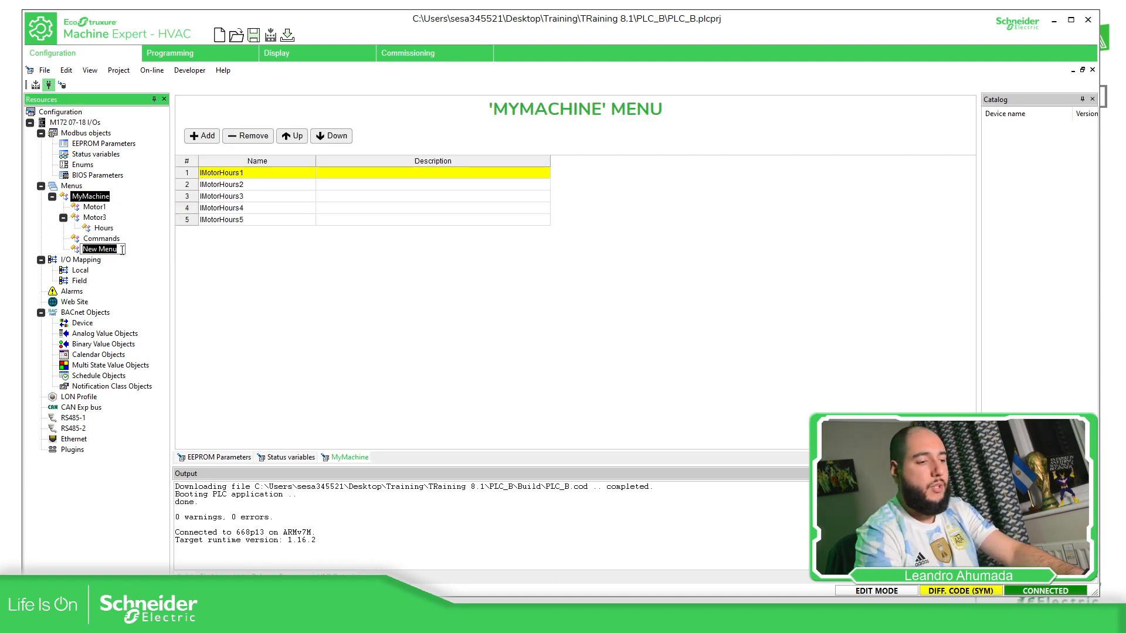
{"action": "type", "text": "Se"}
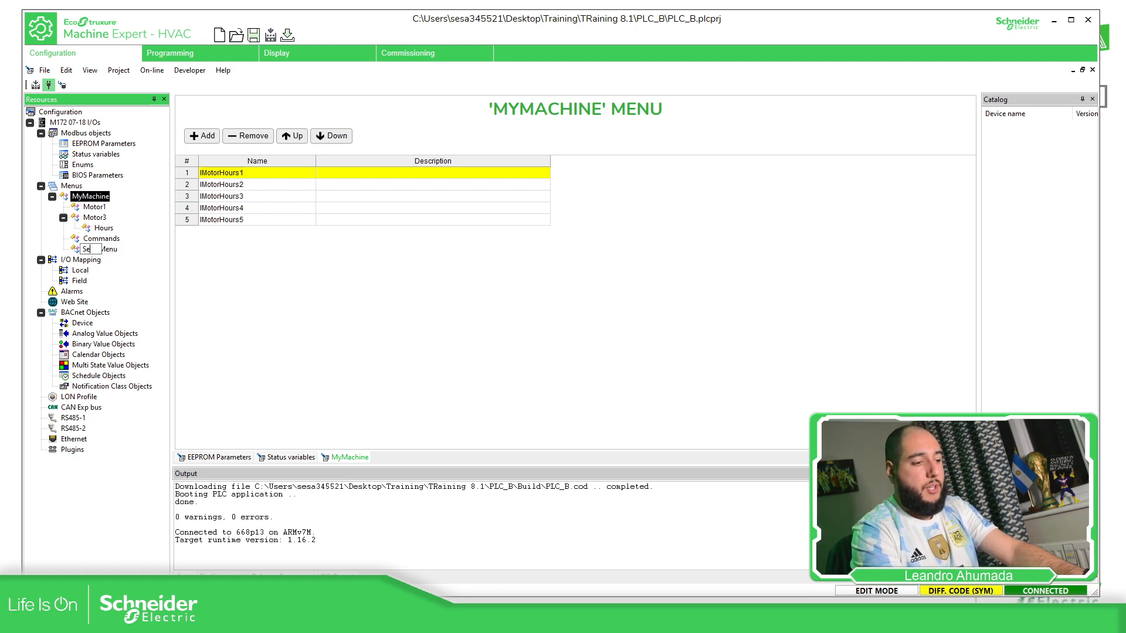
{"action": "type", "text": "tPoint"}
{"action": "type", "text": "s"}
{"action": "key", "text": "Return"}
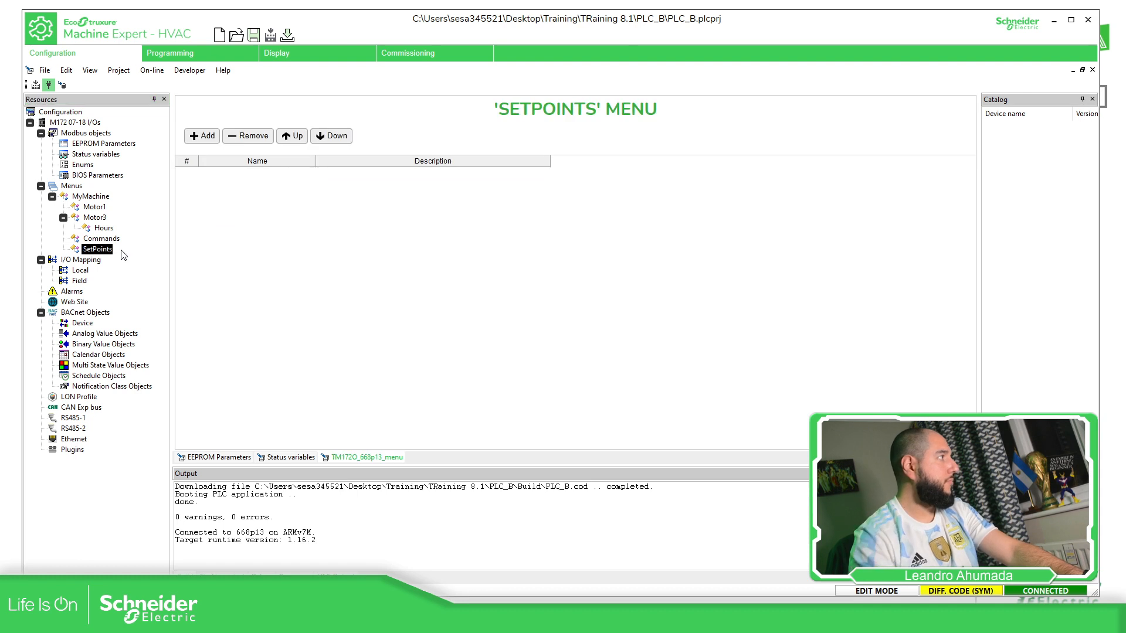
Add three rows to SetPoints holding IMotorSetpoint1, IMotorSetpoint2 and IMotorSetpoint3
{"action": "left_click", "coordinate": [213, 139]}
{"action": "left_click", "coordinate": [302, 174]}
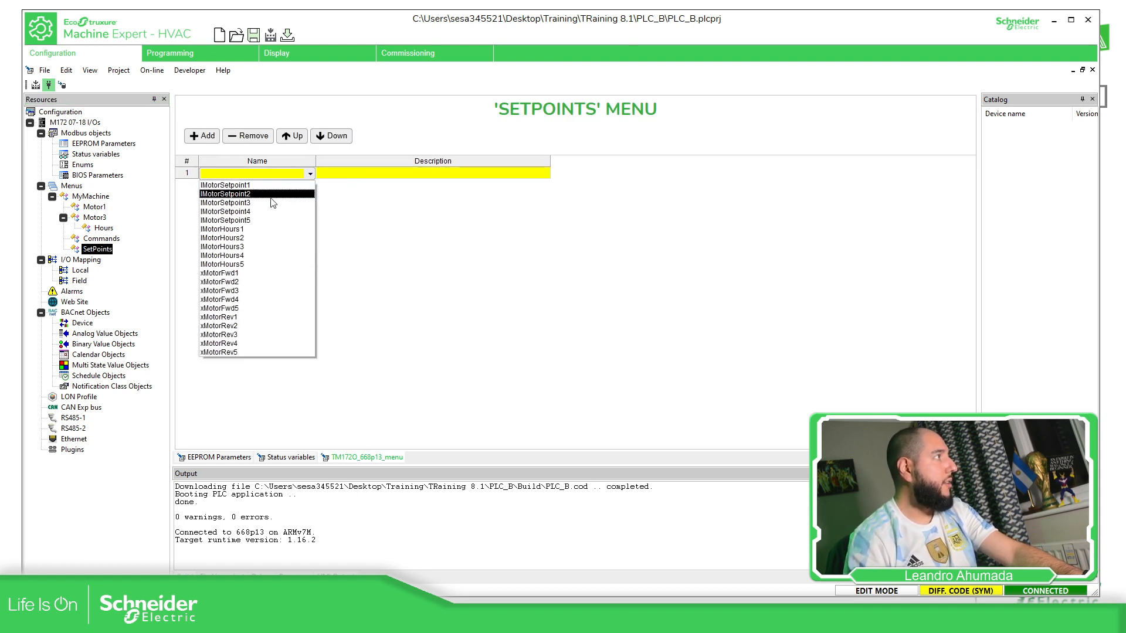
{"action": "left_click", "coordinate": [257, 185]}
{"action": "left_click", "coordinate": [202, 135]}
{"action": "left_click", "coordinate": [277, 184]}
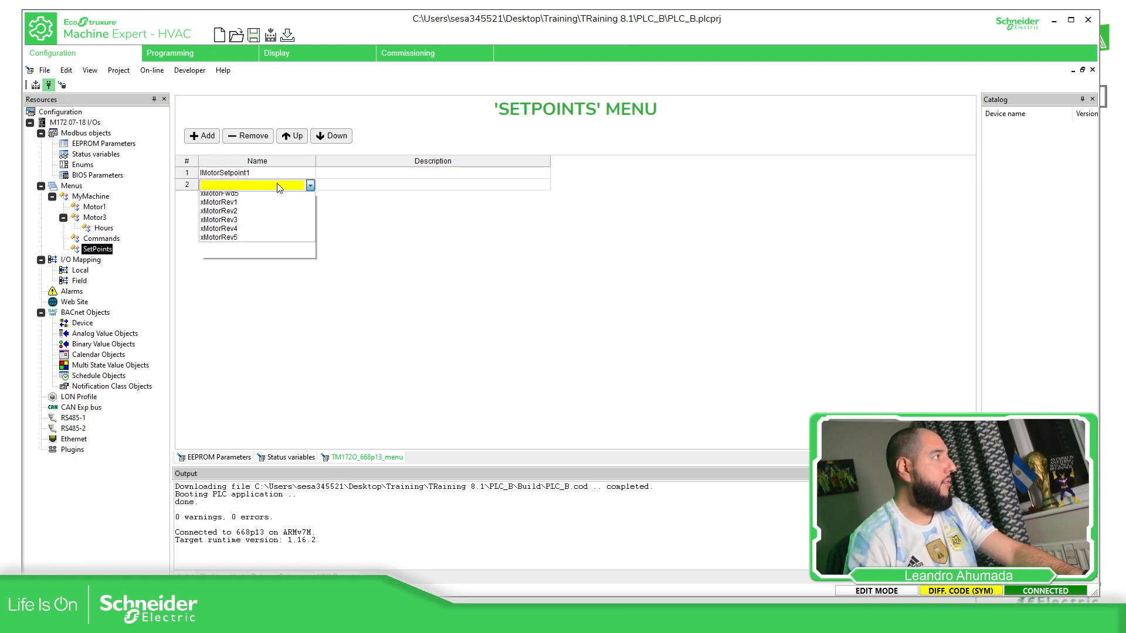
{"action": "left_click", "coordinate": [210, 207]}
{"action": "left_click", "coordinate": [202, 135]}
{"action": "left_click", "coordinate": [310, 197]}
{"action": "left_click", "coordinate": [243, 224]}
Add rows for IMotorSetpoint4 and IMotorSetpoint5, then compile the project
{"action": "left_click", "coordinate": [202, 135]}
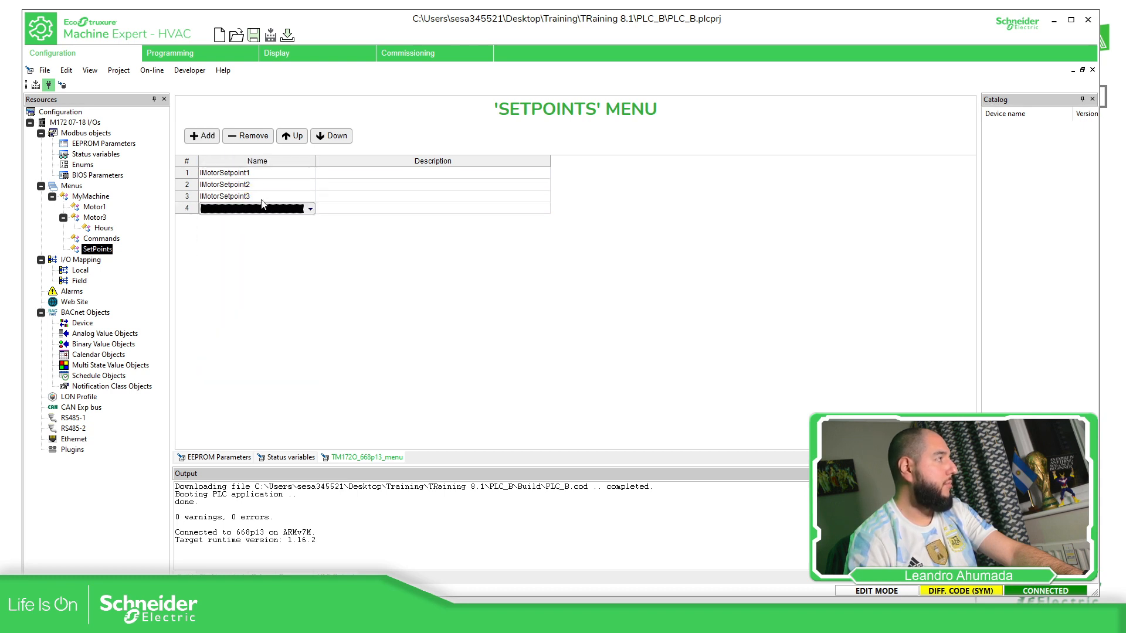
{"action": "left_click", "coordinate": [310, 209]}
{"action": "left_click", "coordinate": [234, 246]}
{"action": "left_click", "coordinate": [202, 136]}
{"action": "left_click", "coordinate": [270, 220]}
{"action": "left_click", "coordinate": [270, 219]}
{"action": "left_click", "coordinate": [261, 271]}
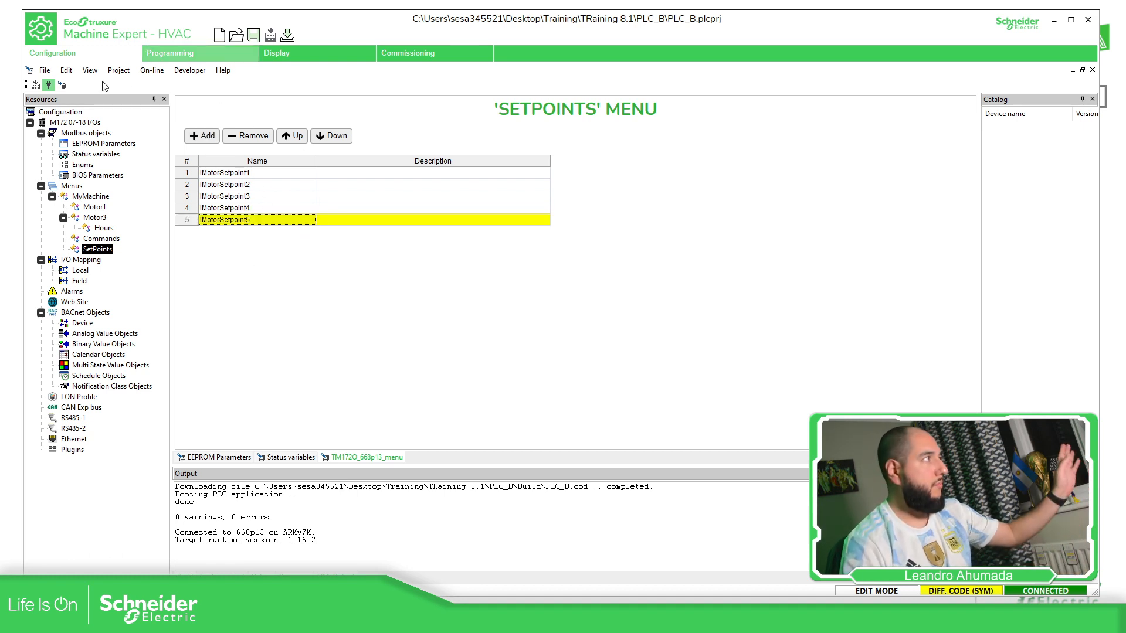
{"action": "left_click", "coordinate": [49, 85]}
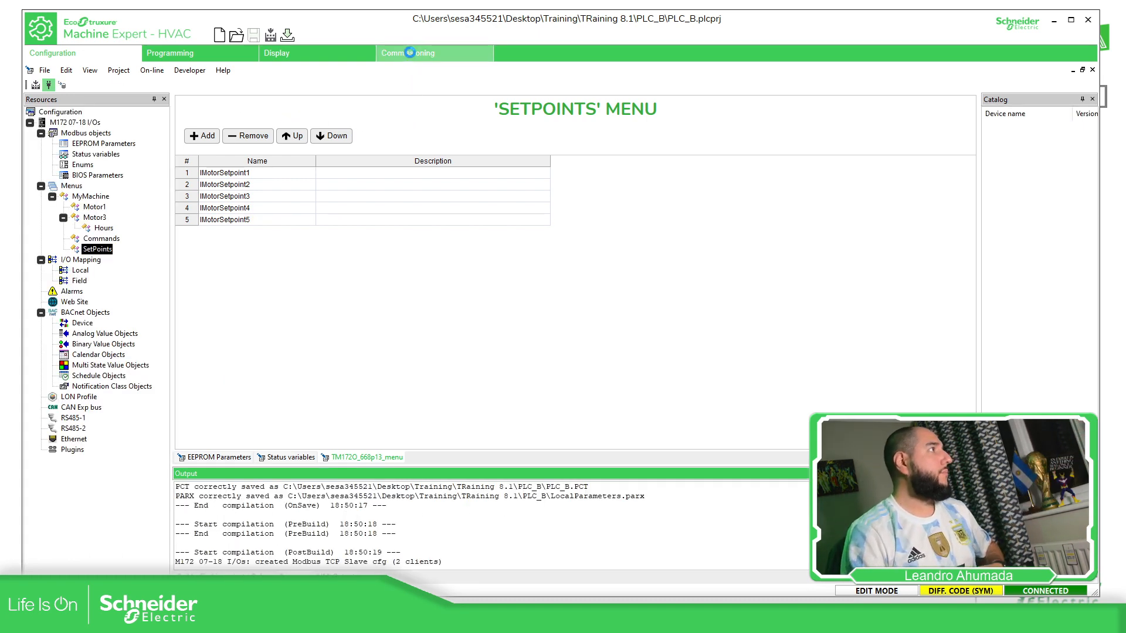
In Commissioning, add a new recipe under Recipes with a placeholder name
{"action": "left_click", "coordinate": [409, 52]}
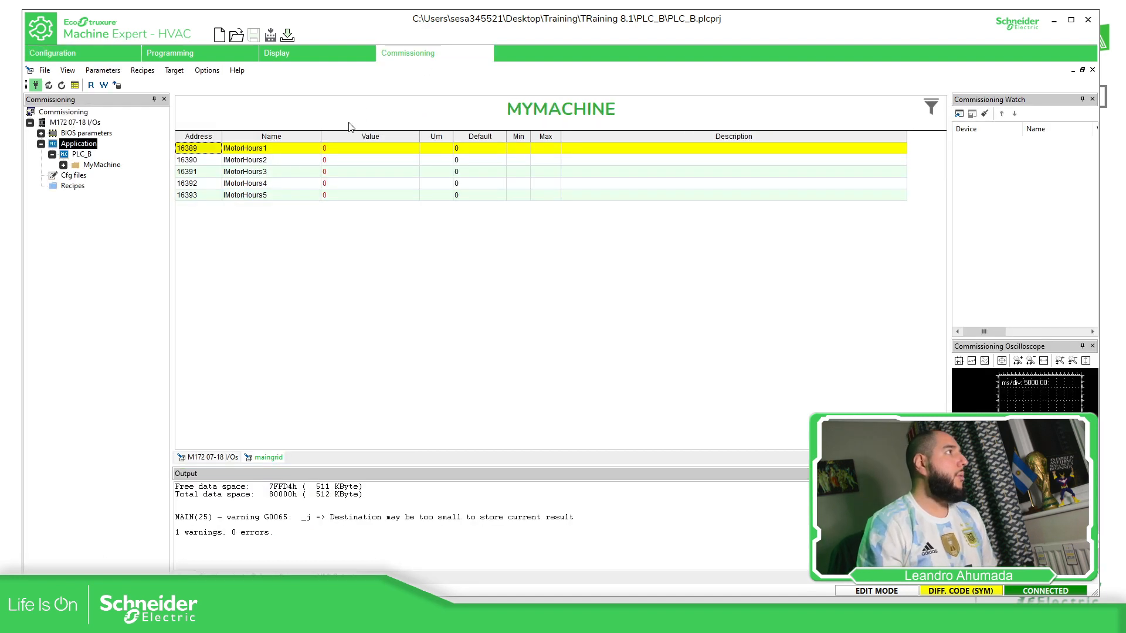
{"action": "left_click", "coordinate": [69, 187]}
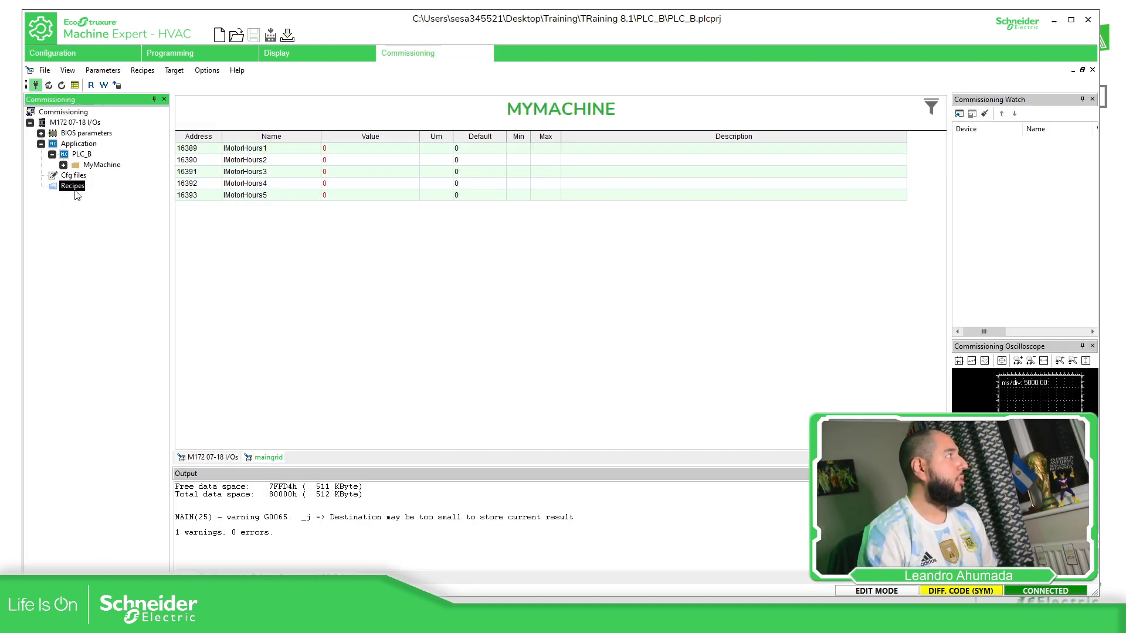
{"action": "right_click", "coordinate": [75, 193]}
{"action": "left_click", "coordinate": [99, 196]}
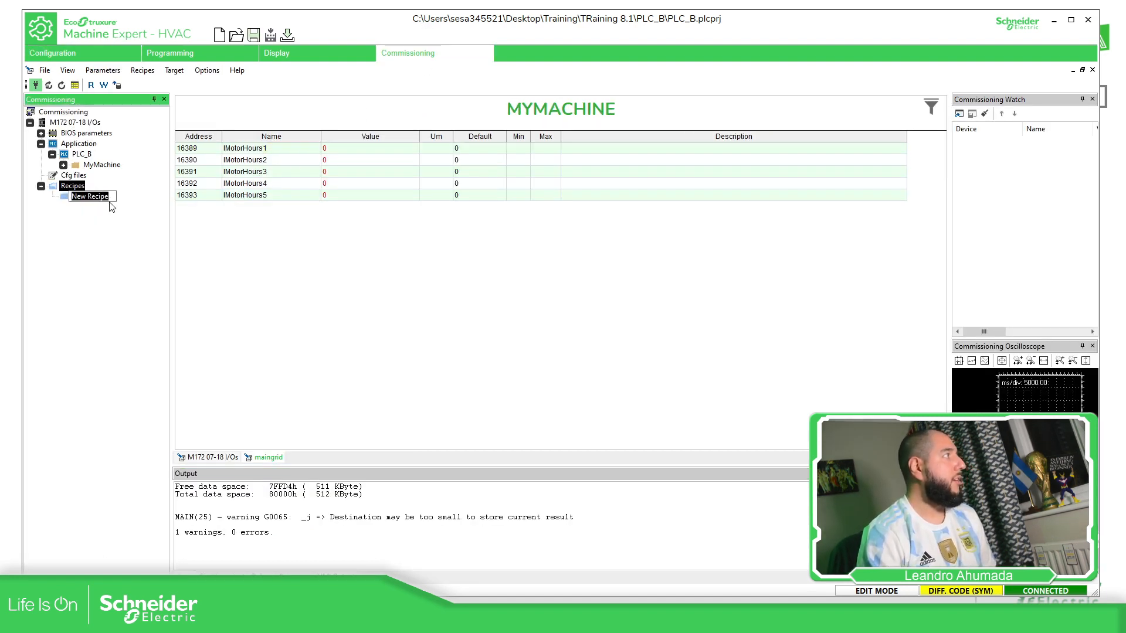
{"action": "type", "text": "djjdkfjkd"}
{"action": "key", "text": "Return"}
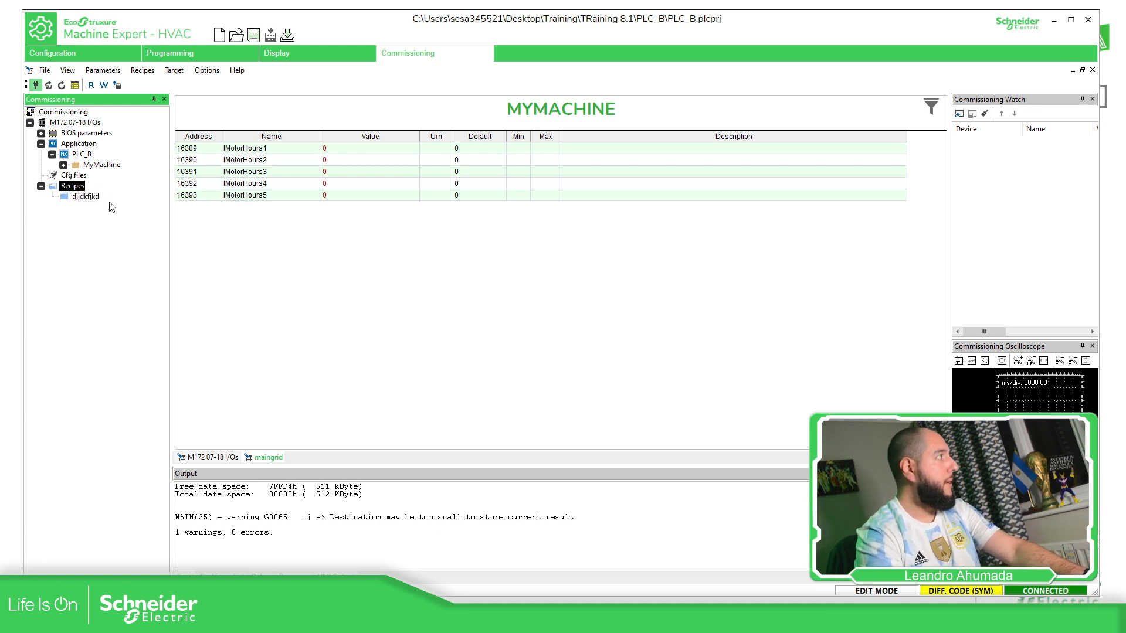
Rename the new recipe to Recipe1_FullSpeed
{"action": "left_click", "coordinate": [95, 199]}
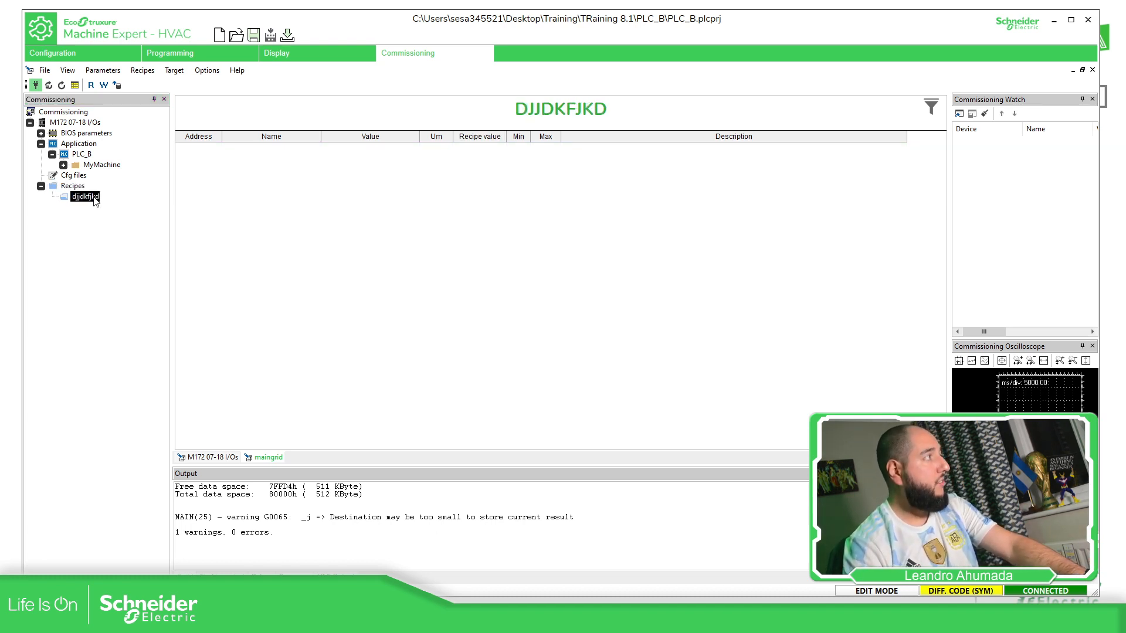
{"action": "left_click", "coordinate": [95, 198]}
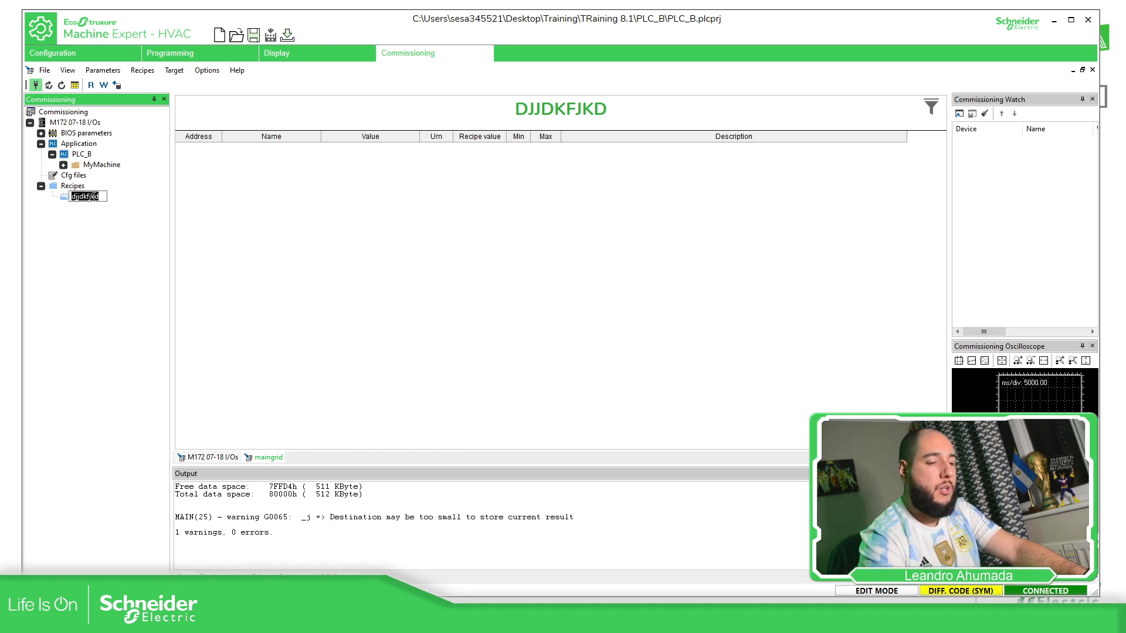
{"action": "type", "text": "Recipe1"}
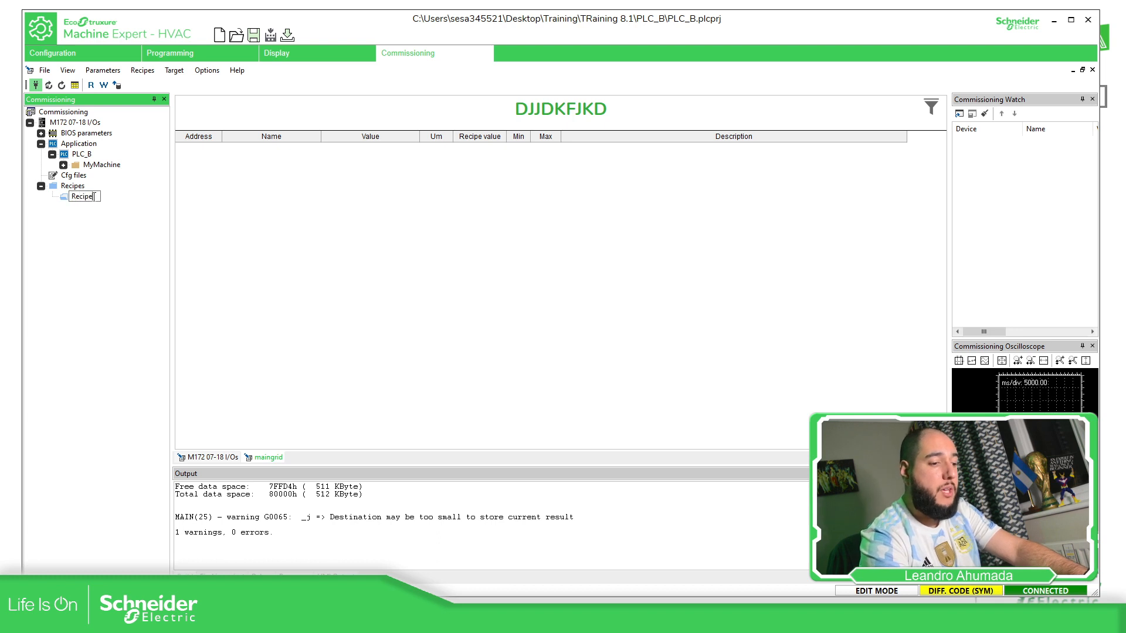
{"action": "type", "text": "_F"}
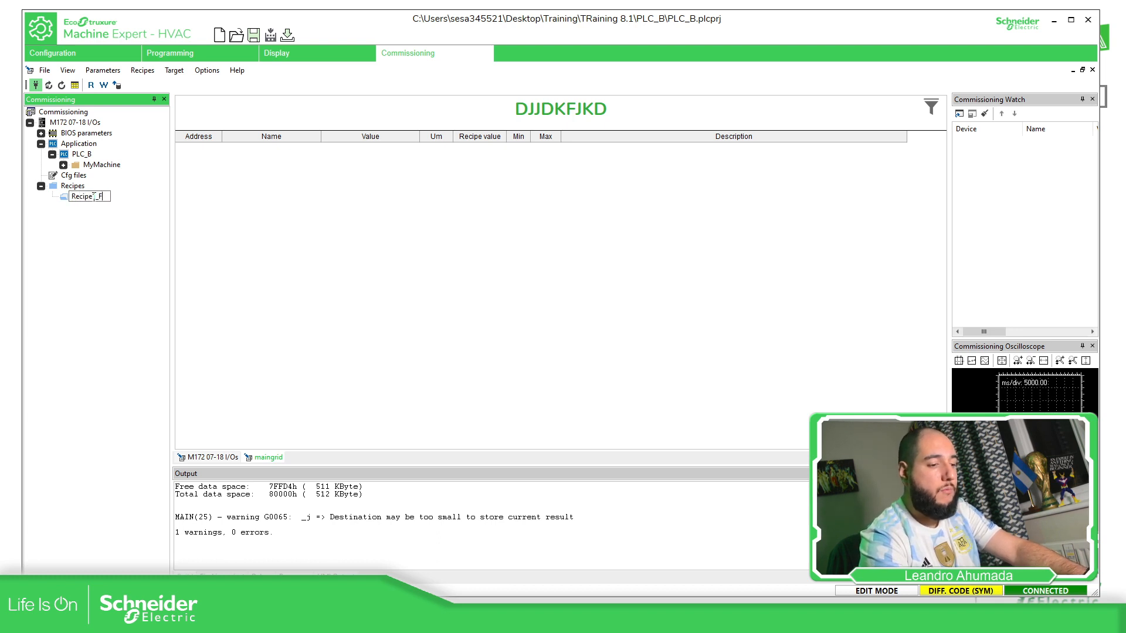
{"action": "type", "text": "ullSpeed"}
{"action": "key", "text": "Return"}
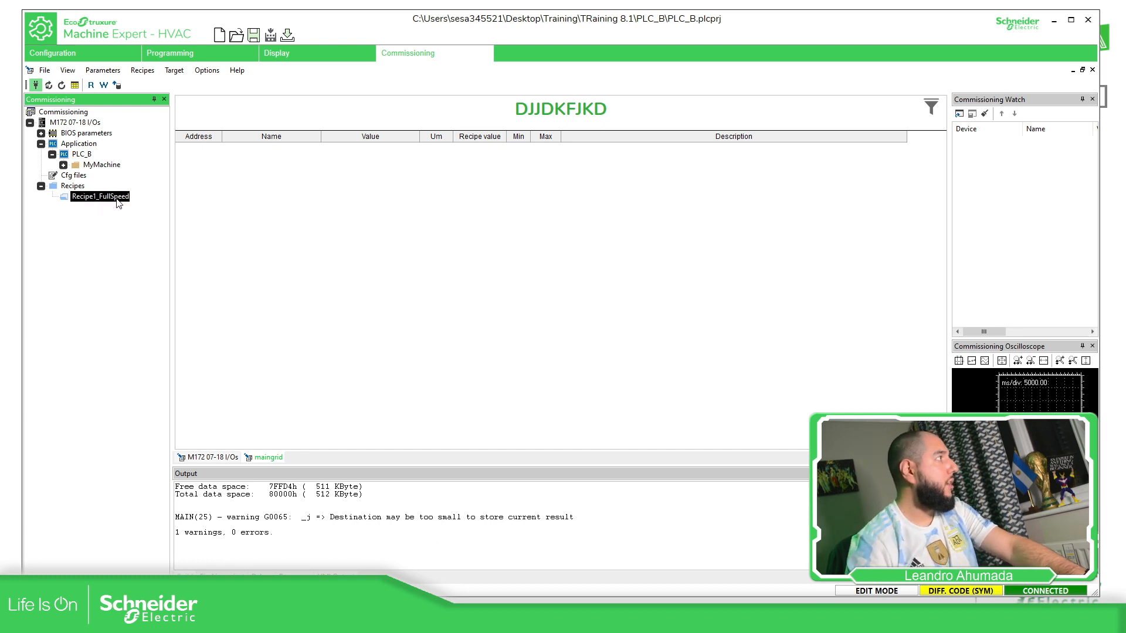
Expand MyMachine and show the SetPoints parameter table
{"action": "left_click", "coordinate": [235, 180]}
{"action": "left_click", "coordinate": [63, 165]}
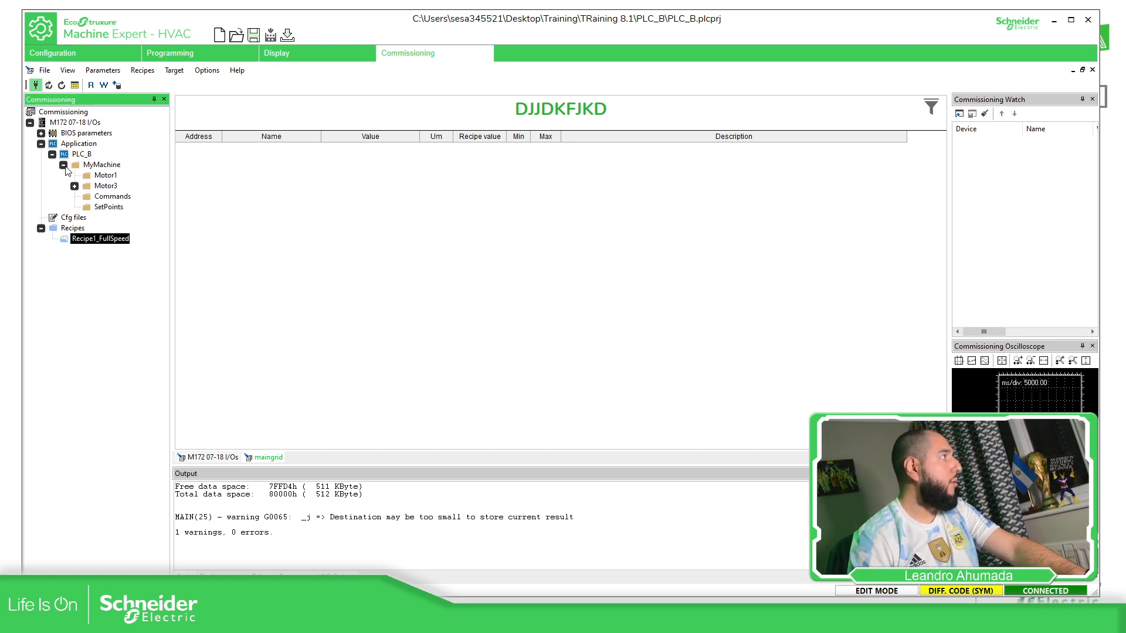
{"action": "left_click", "coordinate": [104, 208]}
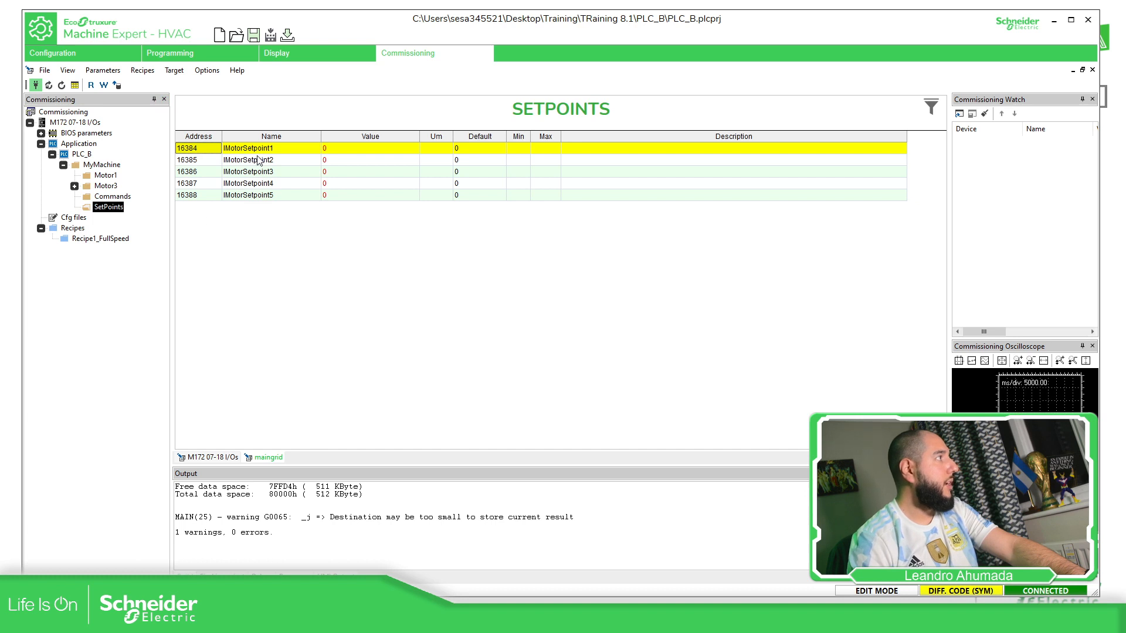
Drag IMotorSetpoint1 and xMotorFwd1 from the parameter tables into Recipe1_FullSpeed
{"action": "left_click_drag", "start_coordinate": [258, 151], "coordinate": [113, 247]}
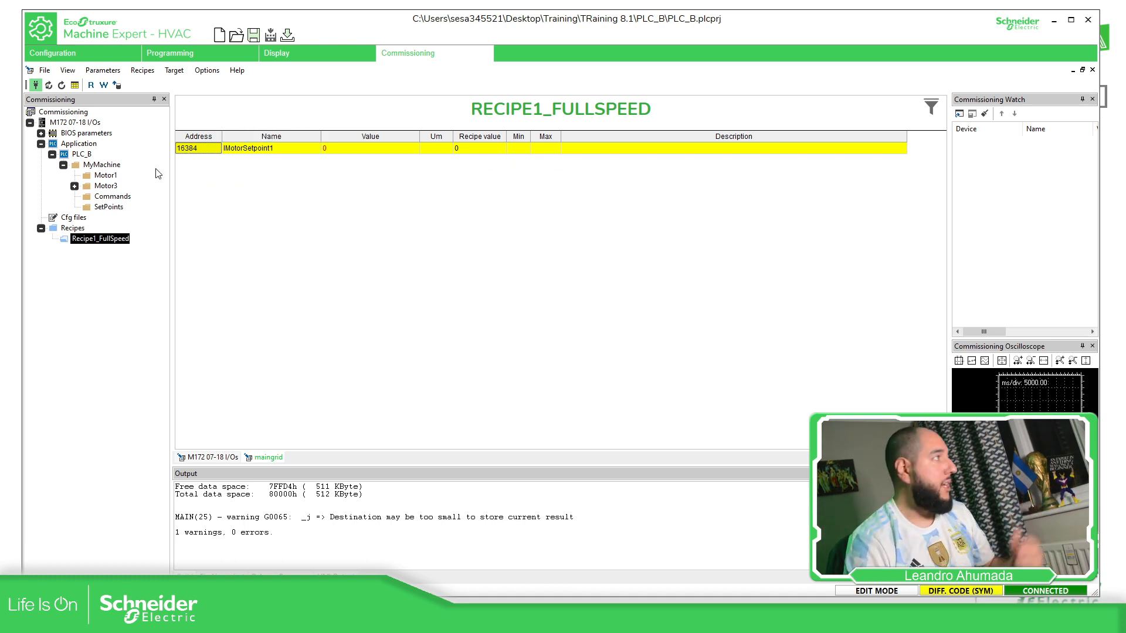
{"action": "left_click", "coordinate": [113, 199]}
{"action": "left_click_drag", "start_coordinate": [275, 148], "coordinate": [108, 247]}
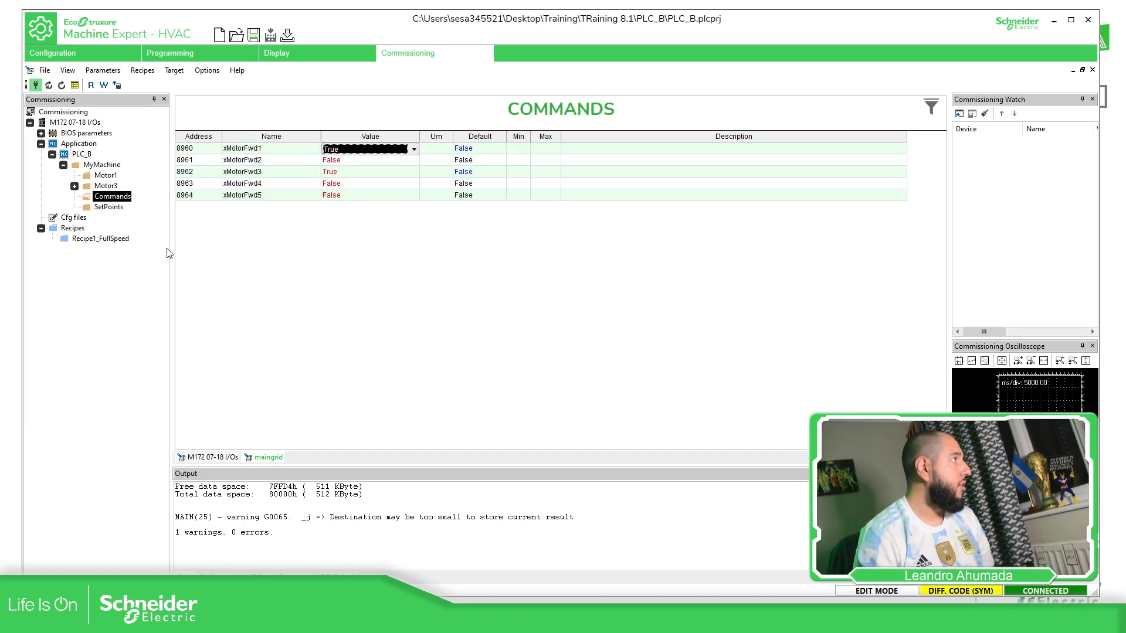
{"action": "left_click", "coordinate": [115, 239]}
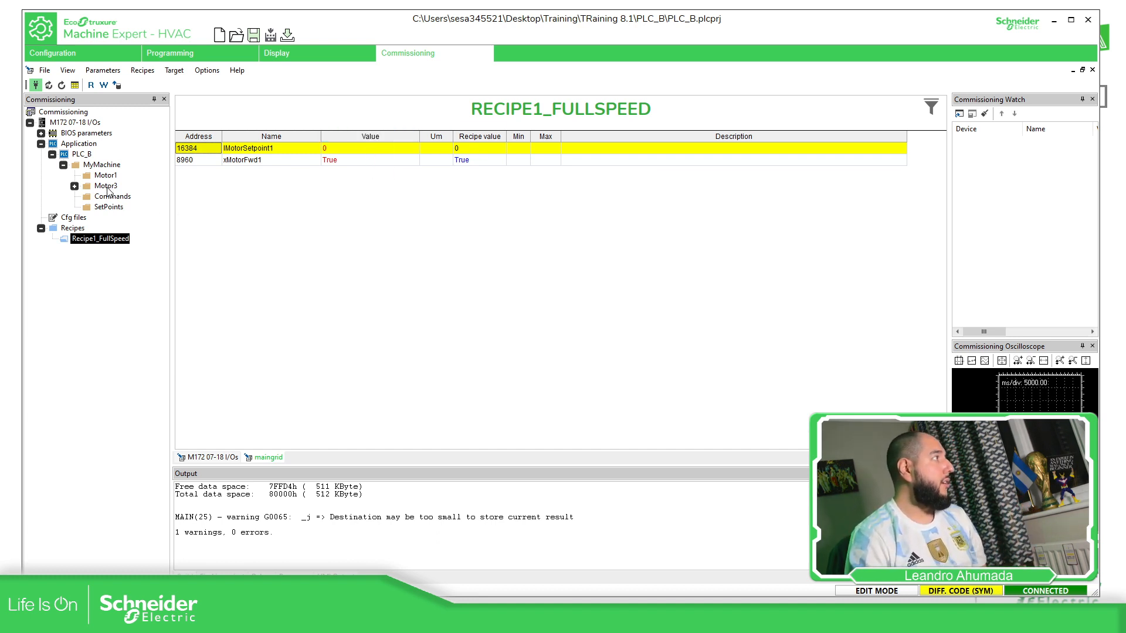
Drag xMotorFwd1 from Commands into Recipe1_FullSpeed again and check the recipe contents
{"action": "left_click", "coordinate": [108, 208]}
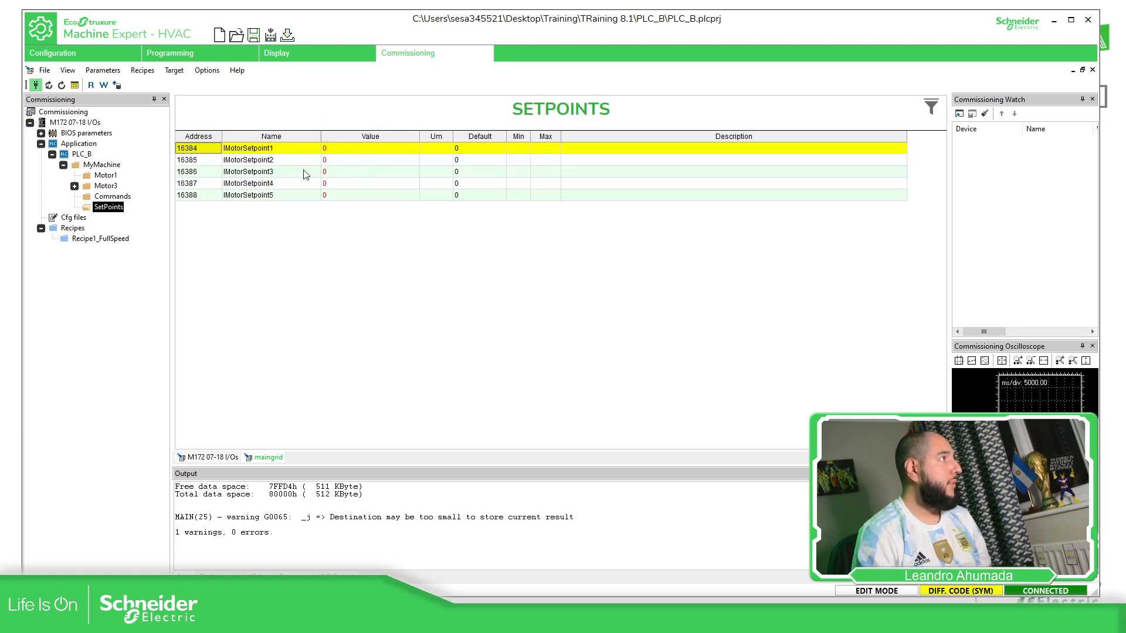
{"action": "left_click", "coordinate": [111, 198]}
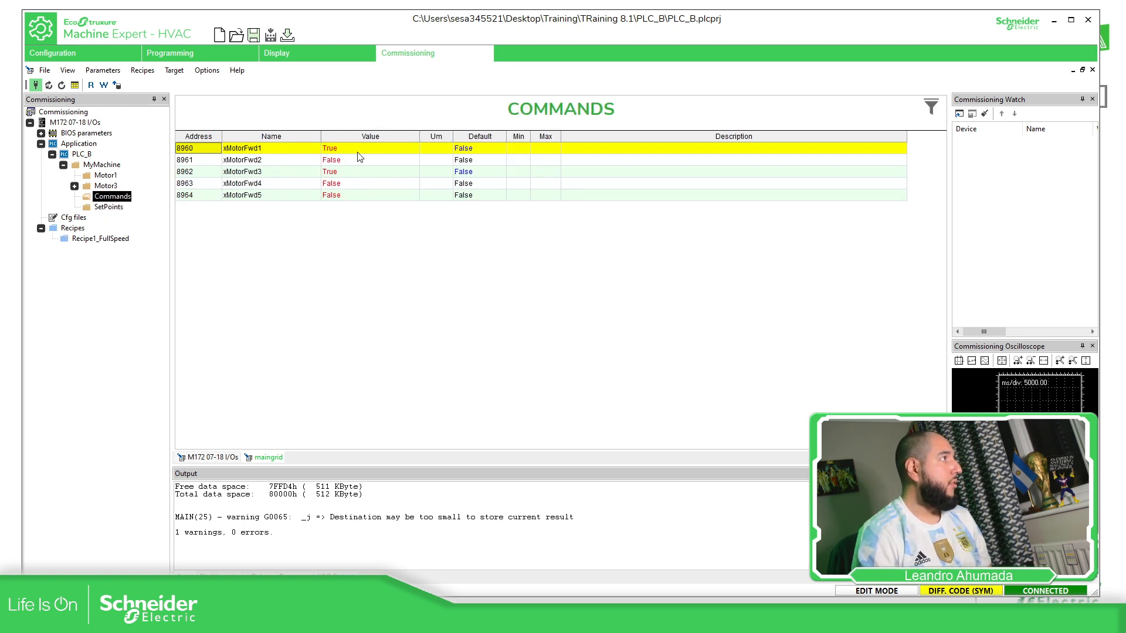
{"action": "double_click", "coordinate": [198, 151]}
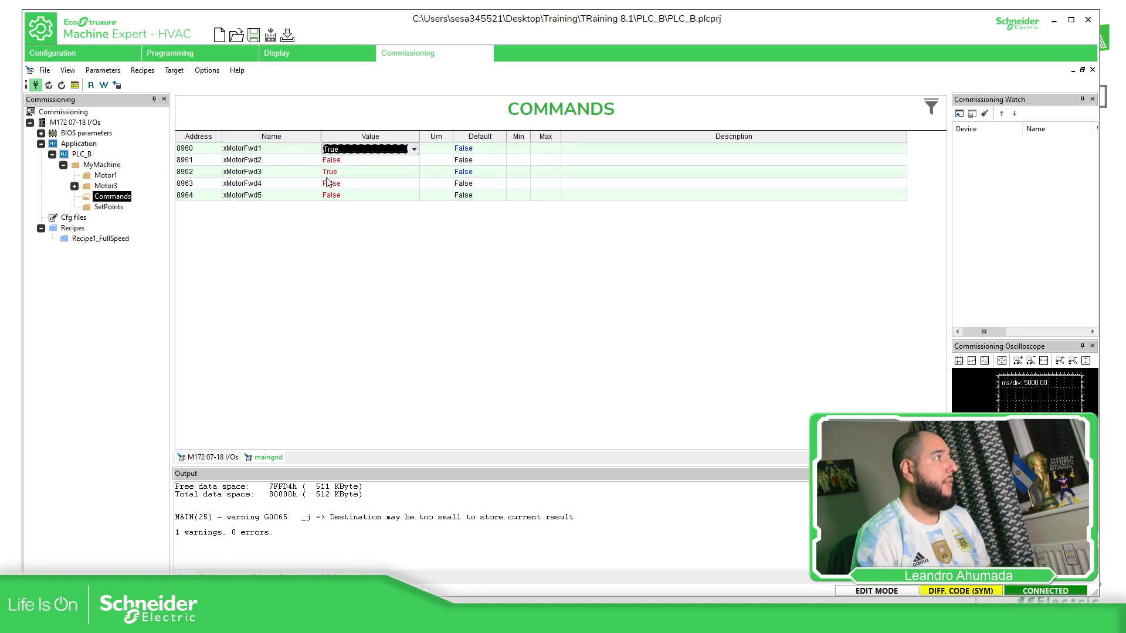
{"action": "left_click_drag", "start_coordinate": [206, 152], "coordinate": [99, 244]}
{"action": "left_click", "coordinate": [100, 239]}
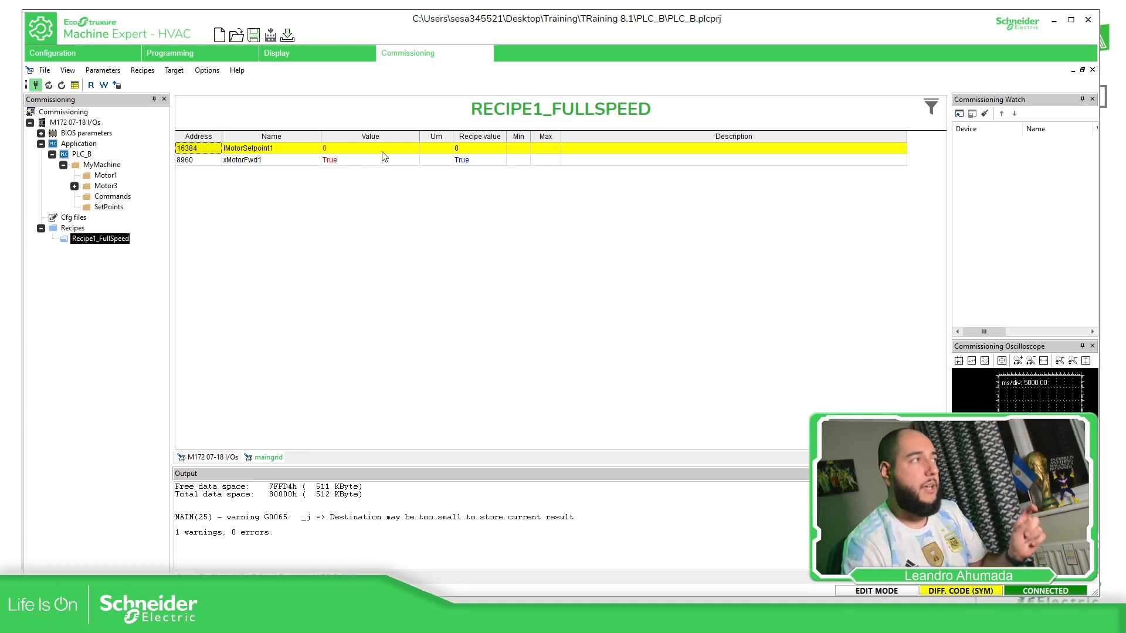
{"action": "left_click", "coordinate": [485, 163]}
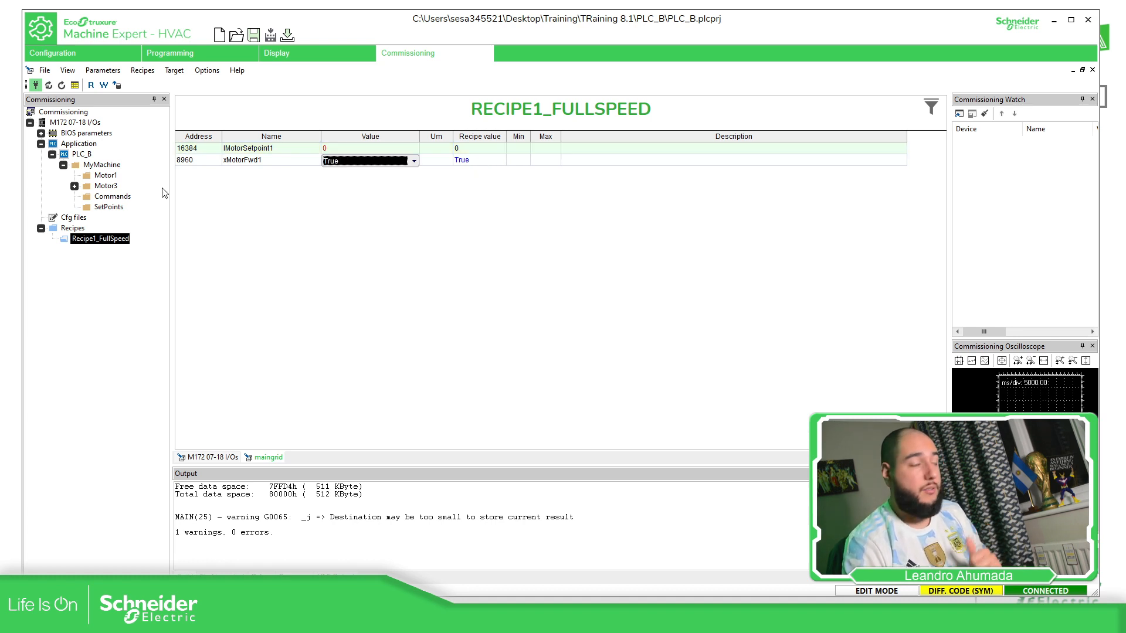
{"action": "left_click", "coordinate": [113, 197]}
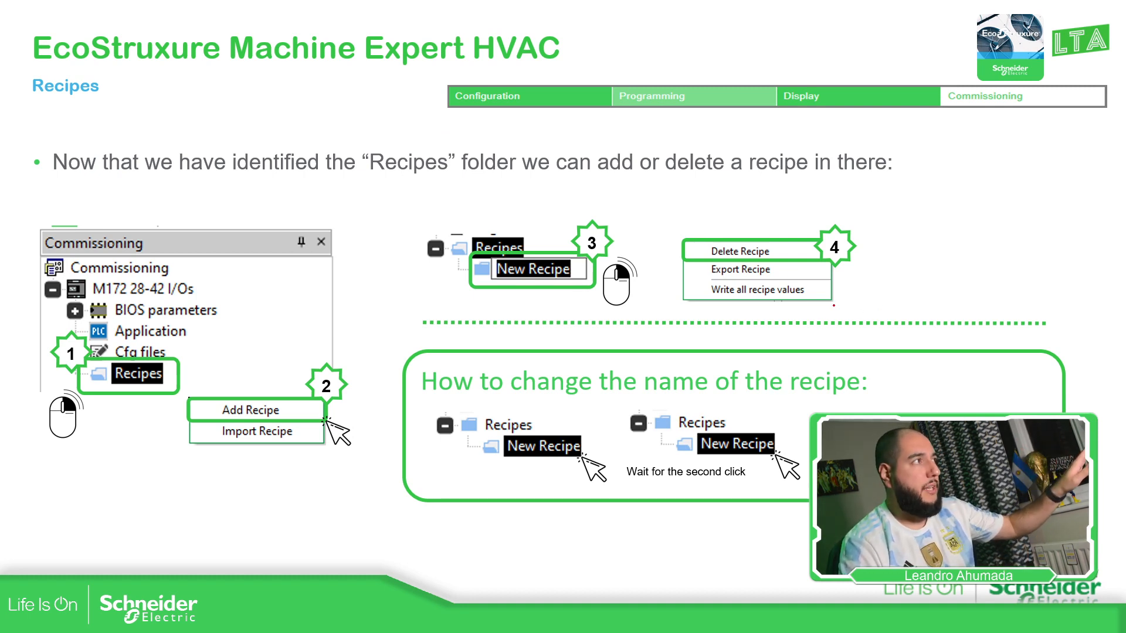
Advance one slide and mark the Address, Name and Recipe value columns with the pen
{"action": "key", "text": "Right"}
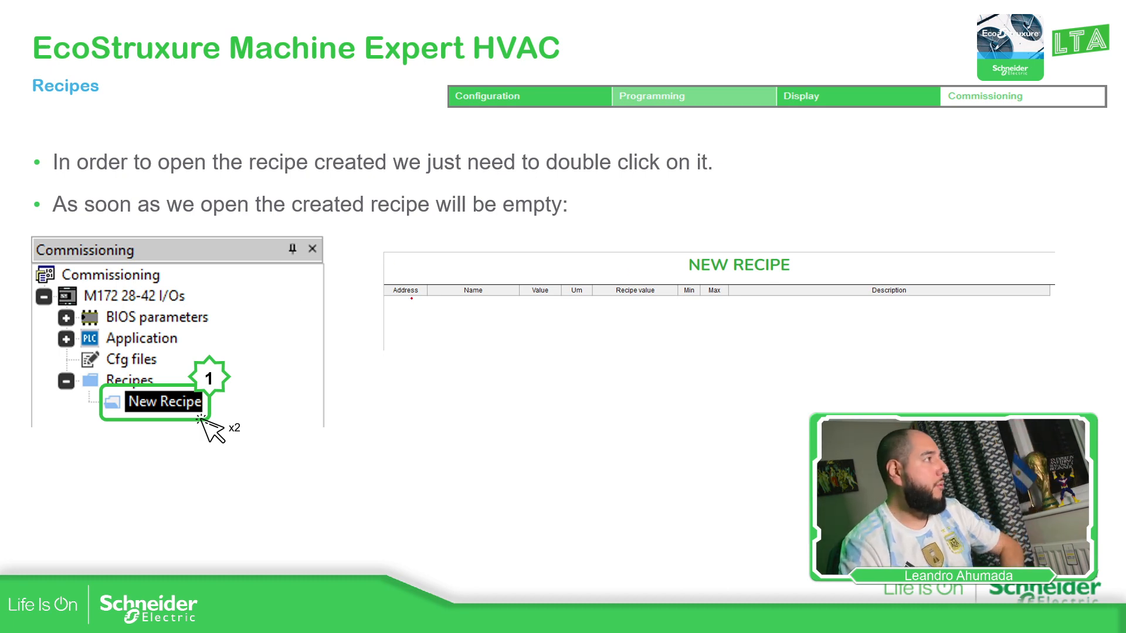
{"action": "mouse_move", "coordinate": [389, 289]}
{"action": "left_mouse_down"}
{"action": "mouse_move", "coordinate": [413, 276]}
{"action": "mouse_move", "coordinate": [430, 305]}
{"action": "mouse_move", "coordinate": [459, 275]}
{"action": "left_mouse_up"}
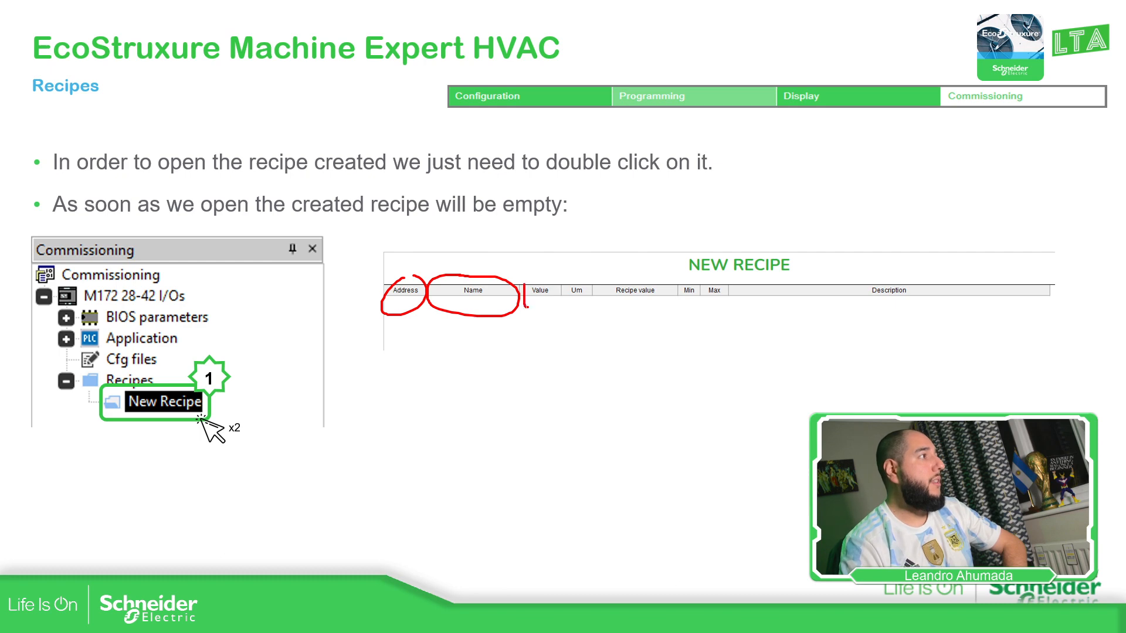
{"action": "mouse_move", "coordinate": [602, 302]}
{"action": "left_mouse_down"}
{"action": "mouse_move", "coordinate": [599, 287]}
{"action": "mouse_move", "coordinate": [547, 282]}
{"action": "mouse_move", "coordinate": [572, 251]}
{"action": "left_mouse_up"}
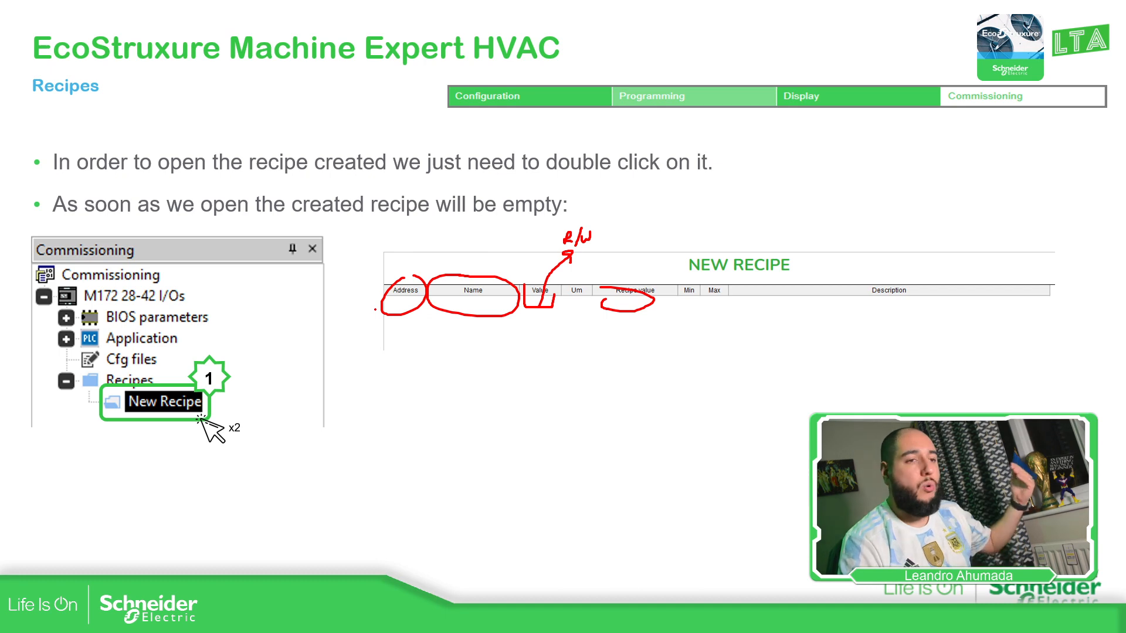
Move on to the deleting-an-ingredient slide, then switch back to Machine Expert
{"action": "key", "text": "Right"}
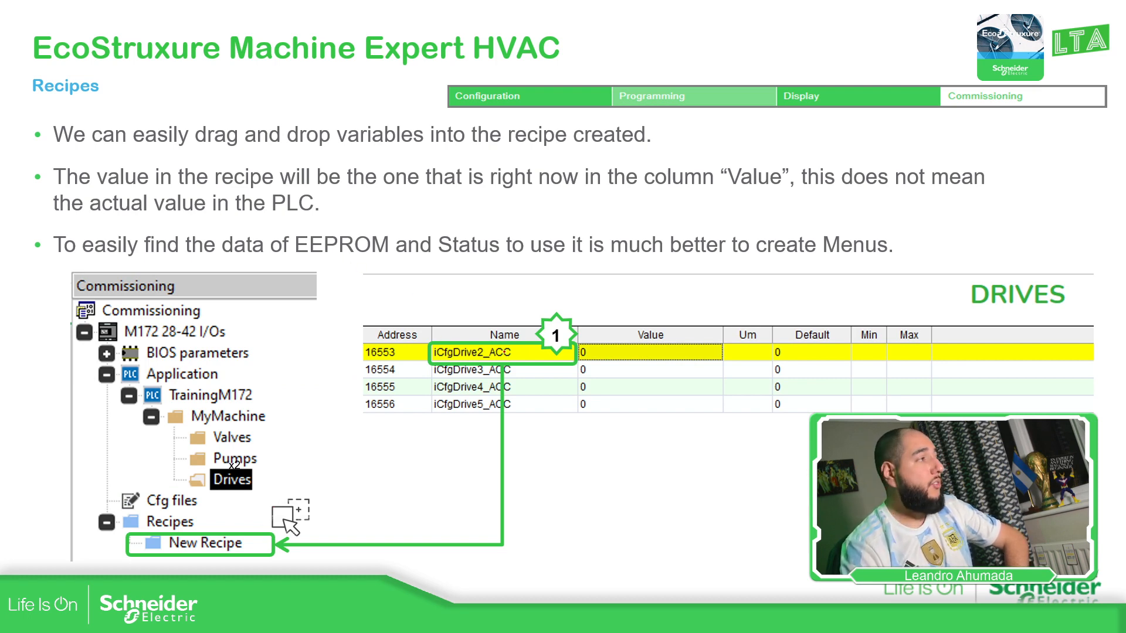
{"action": "key", "text": "Right"}
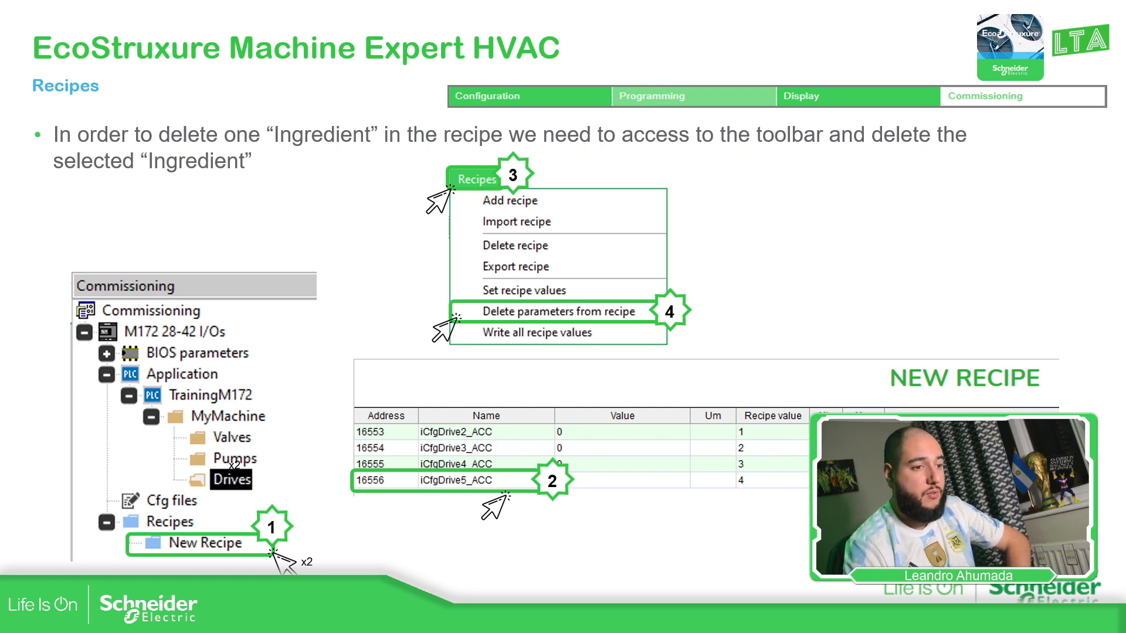
{"action": "key", "text": "alt+Tab"}
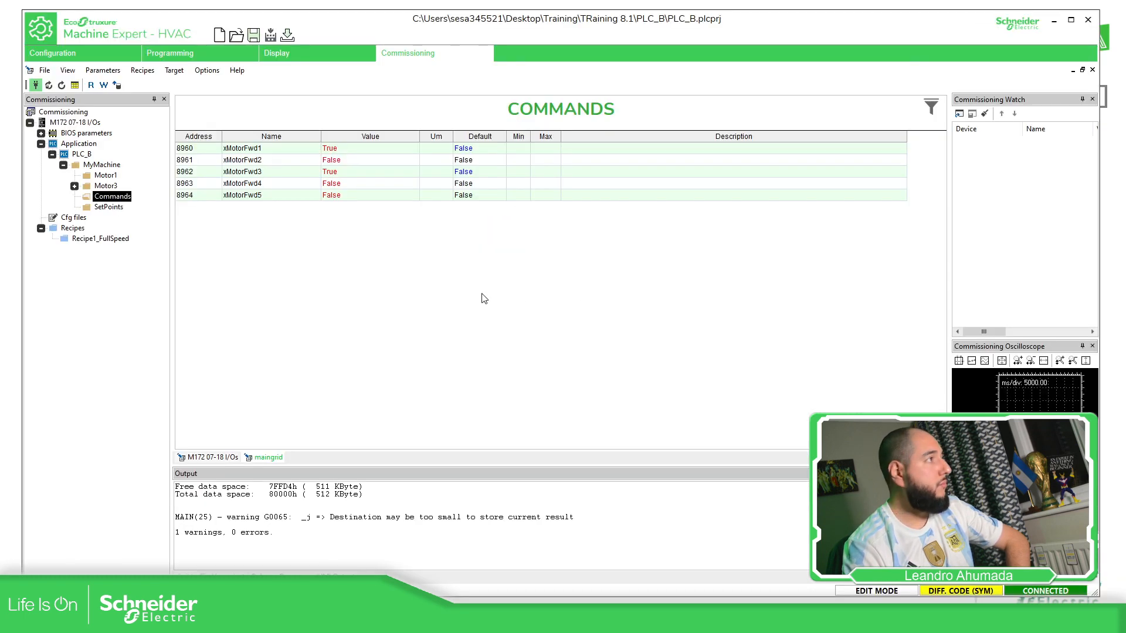
Select the xMotorFwd1 row in Recipe1_FullSpeed and delete it via Recipes > Delete parameters from recipe
{"action": "left_click", "coordinate": [91, 240]}
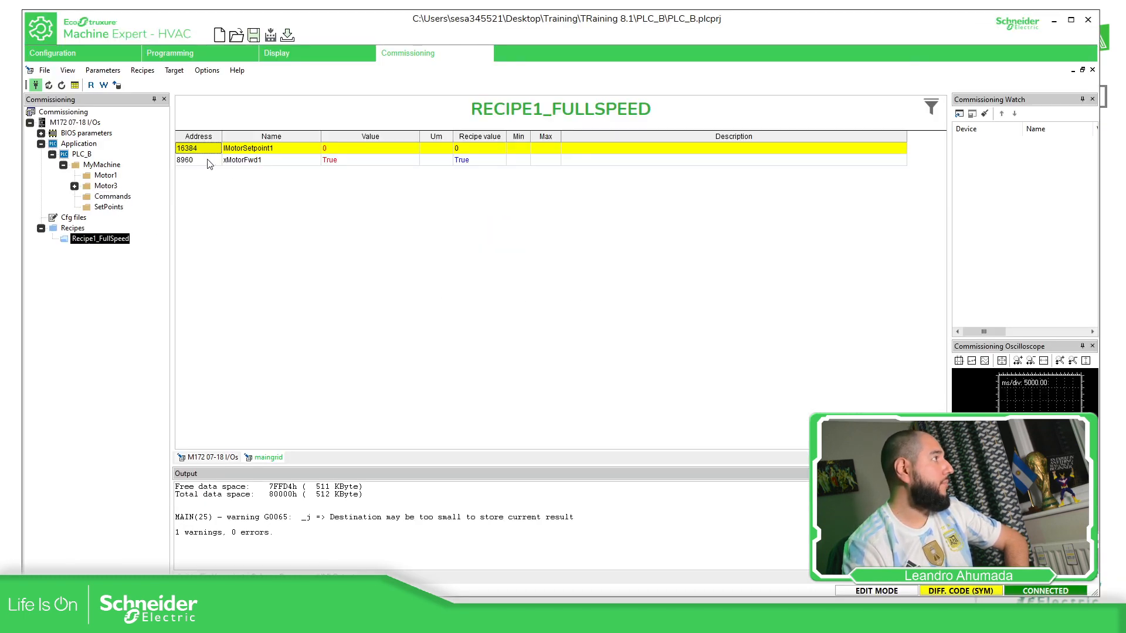
{"action": "left_click", "coordinate": [209, 162]}
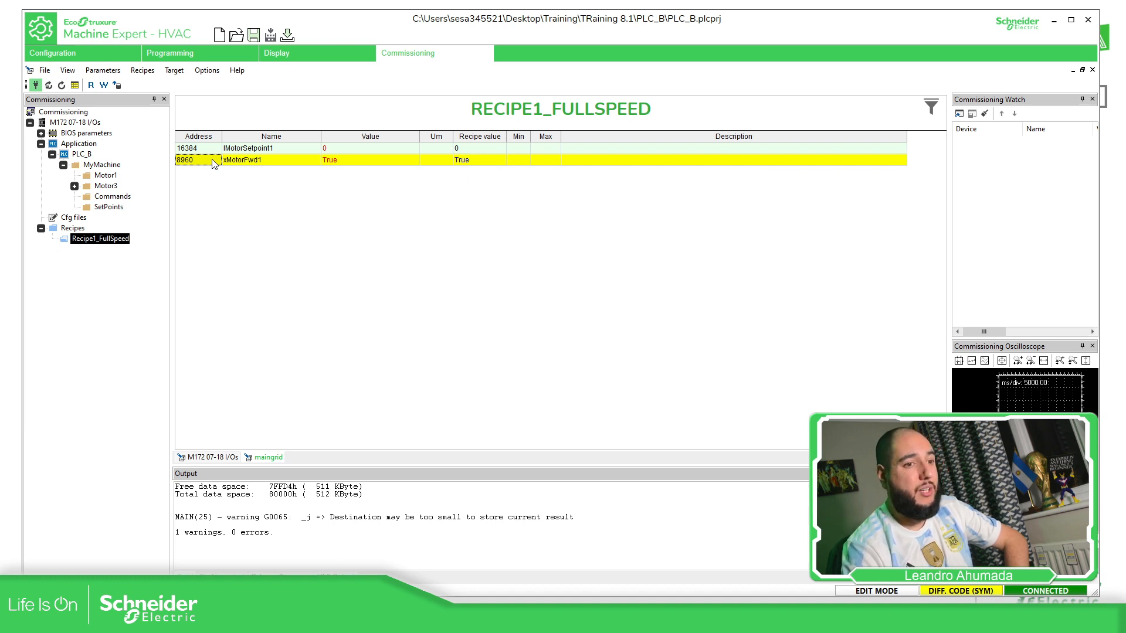
{"action": "left_click", "coordinate": [211, 160]}
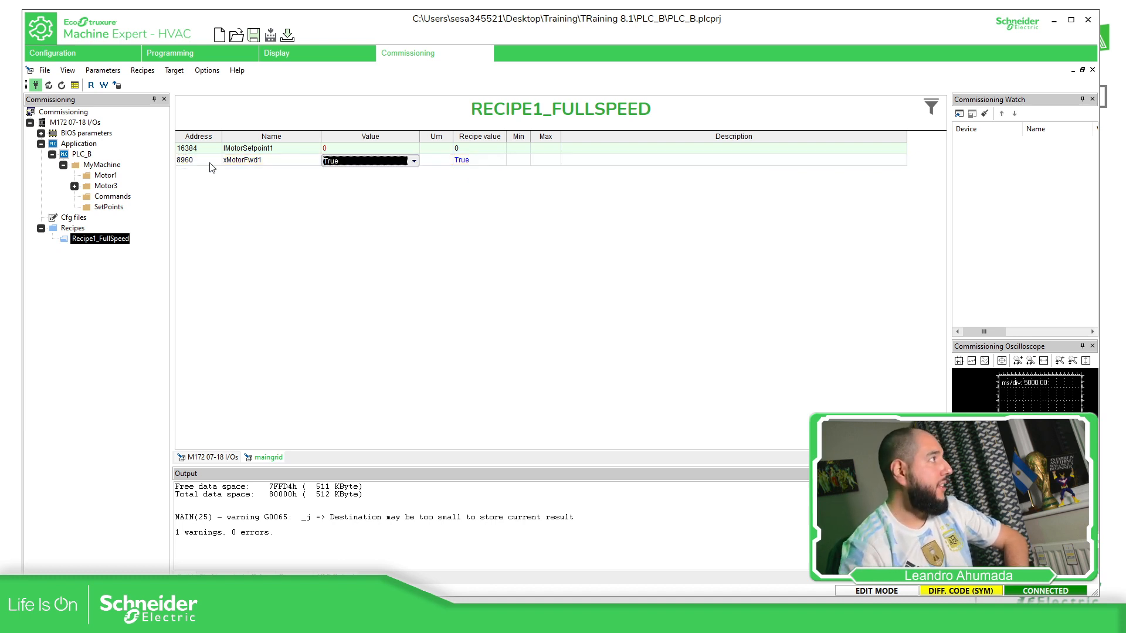
{"action": "left_click", "coordinate": [259, 153]}
{"action": "left_click", "coordinate": [259, 160]}
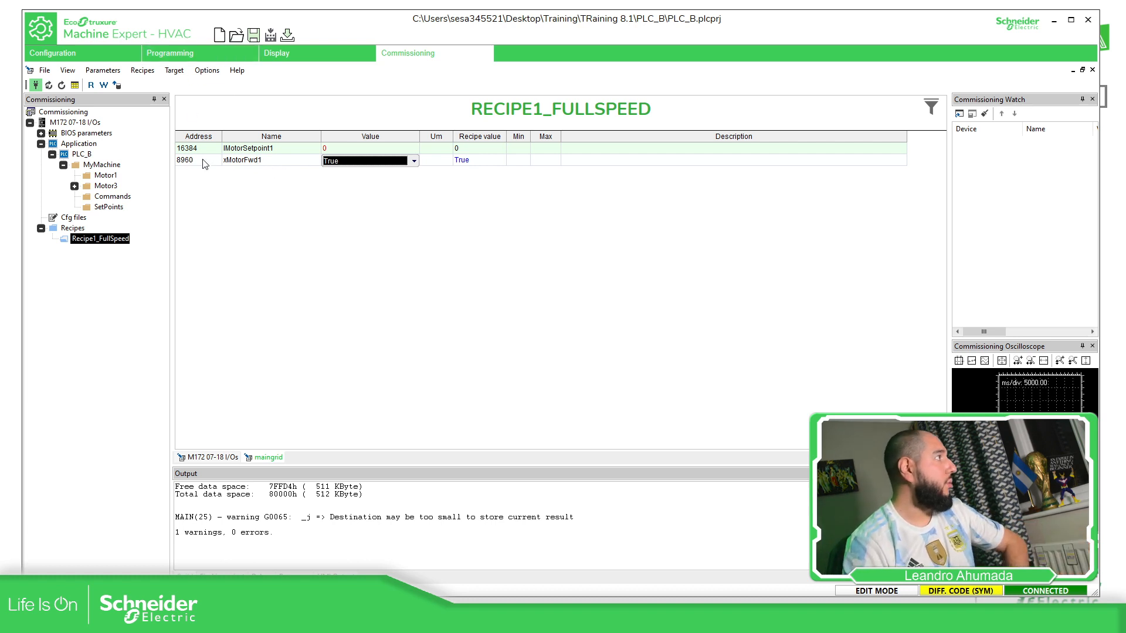
{"action": "left_click", "coordinate": [210, 150]}
{"action": "left_click", "coordinate": [247, 168]}
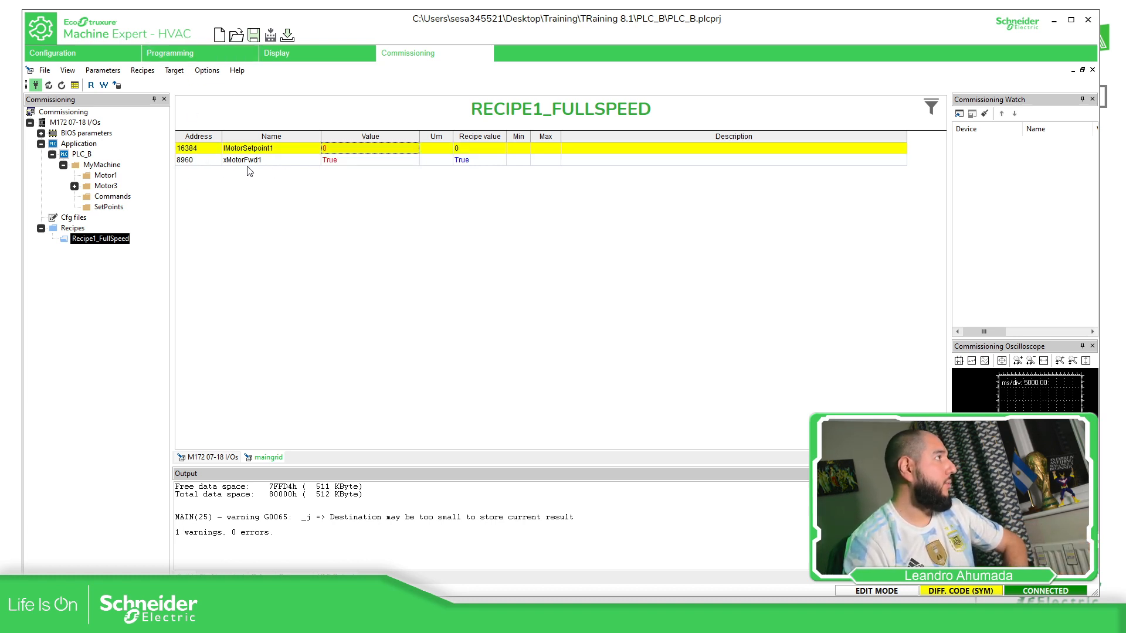
{"action": "left_click", "coordinate": [241, 165]}
{"action": "left_click", "coordinate": [378, 160]}
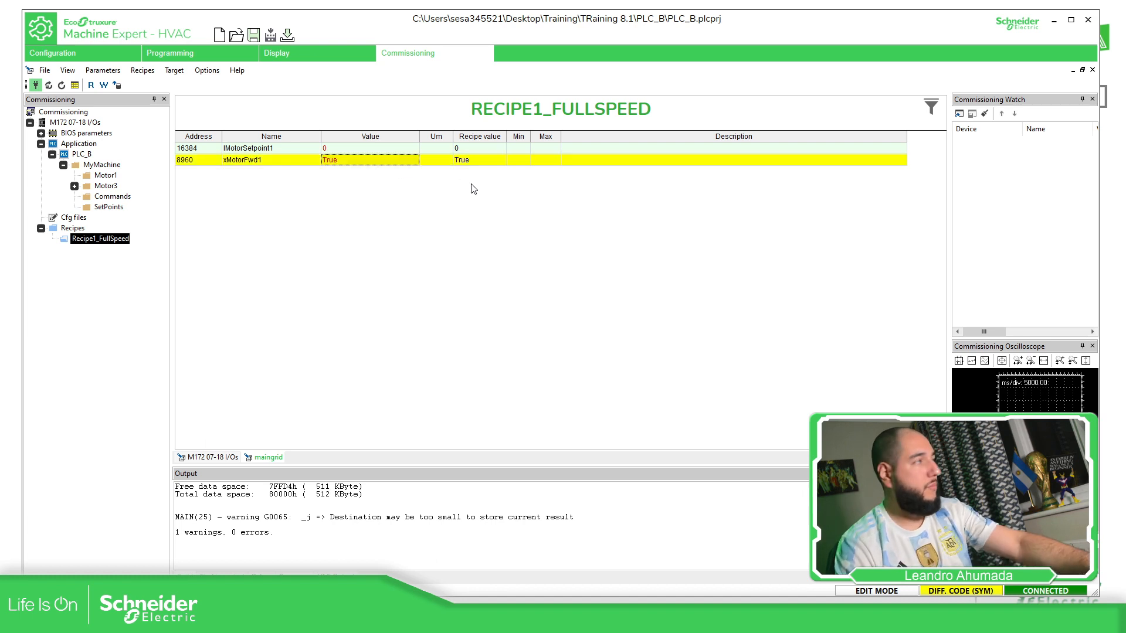
{"action": "left_click", "coordinate": [143, 70]}
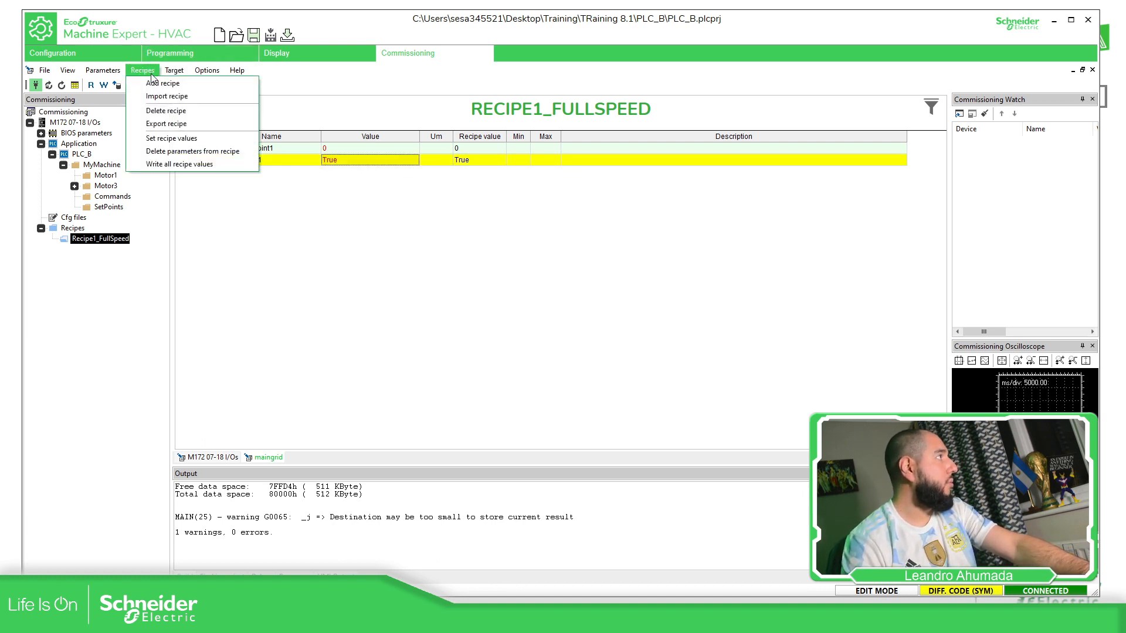
{"action": "left_click", "coordinate": [195, 154]}
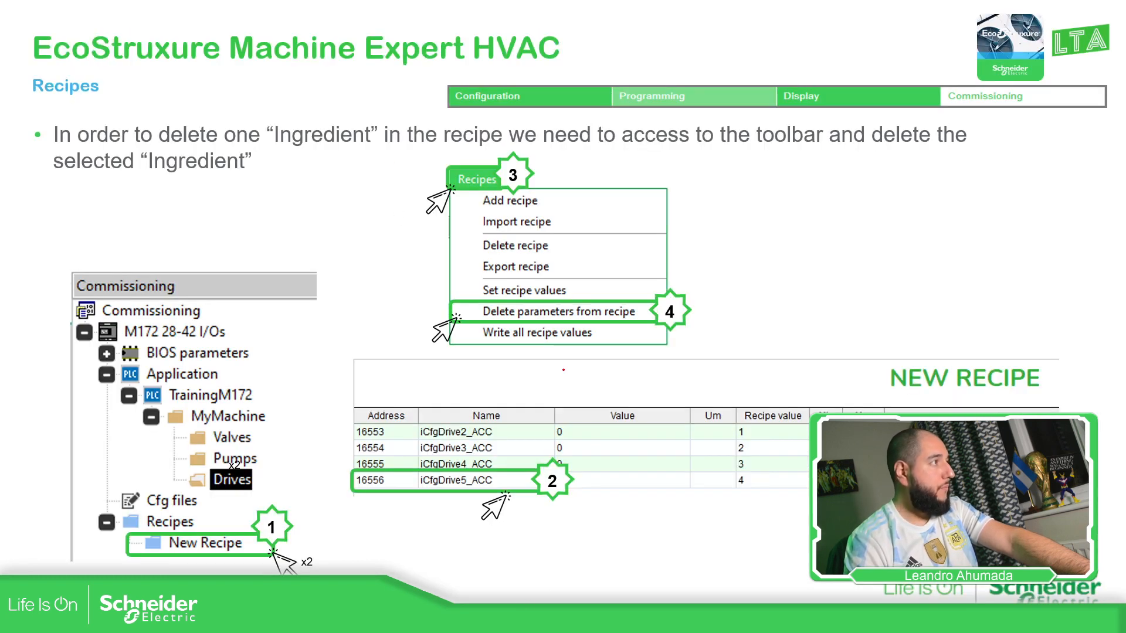
Set IMotorSetpoint1 to 100, drag it into Commissioning Watch, and widen the watch pane
{"action": "key", "text": "Right"}
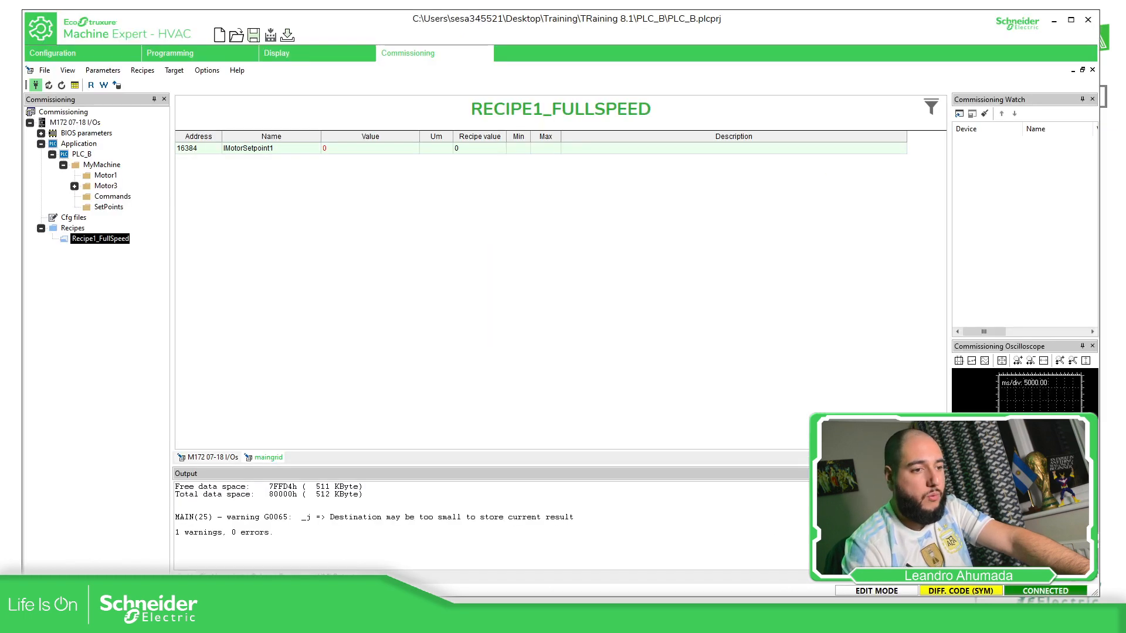
{"action": "left_click", "coordinate": [339, 149]}
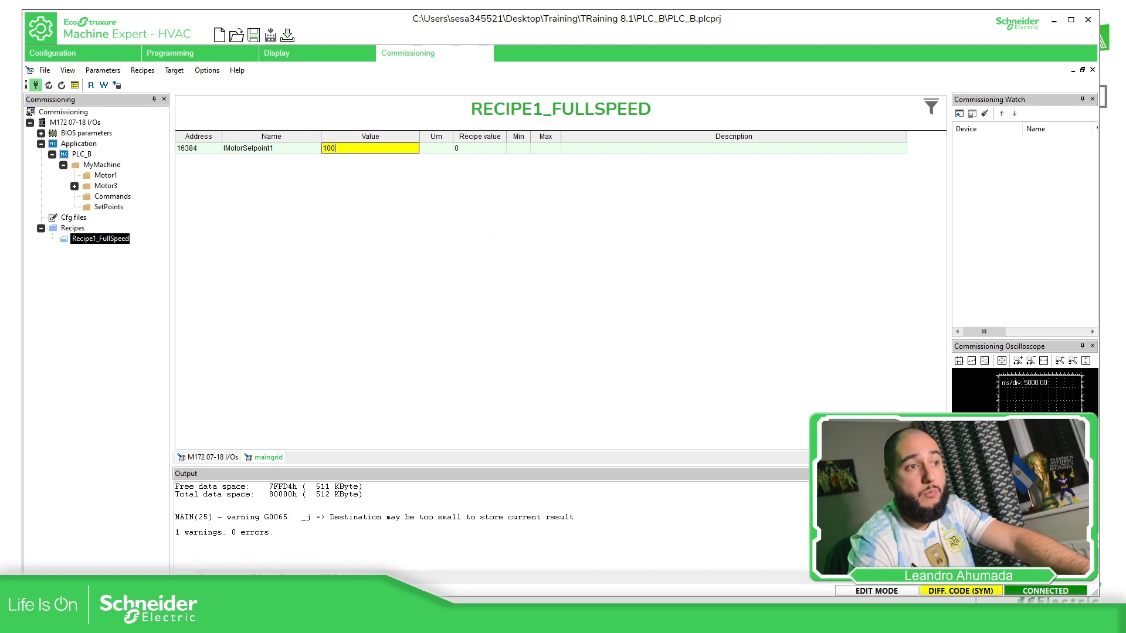
{"action": "key", "text": "Return"}
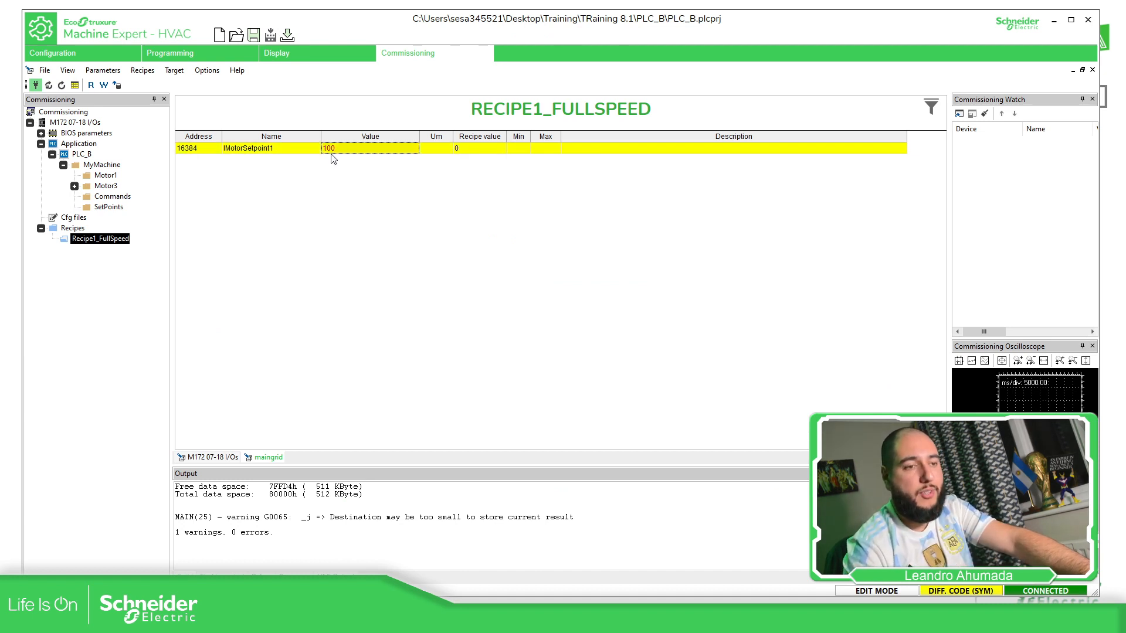
{"action": "left_click_drag", "start_coordinate": [326, 148], "coordinate": [1022, 177]}
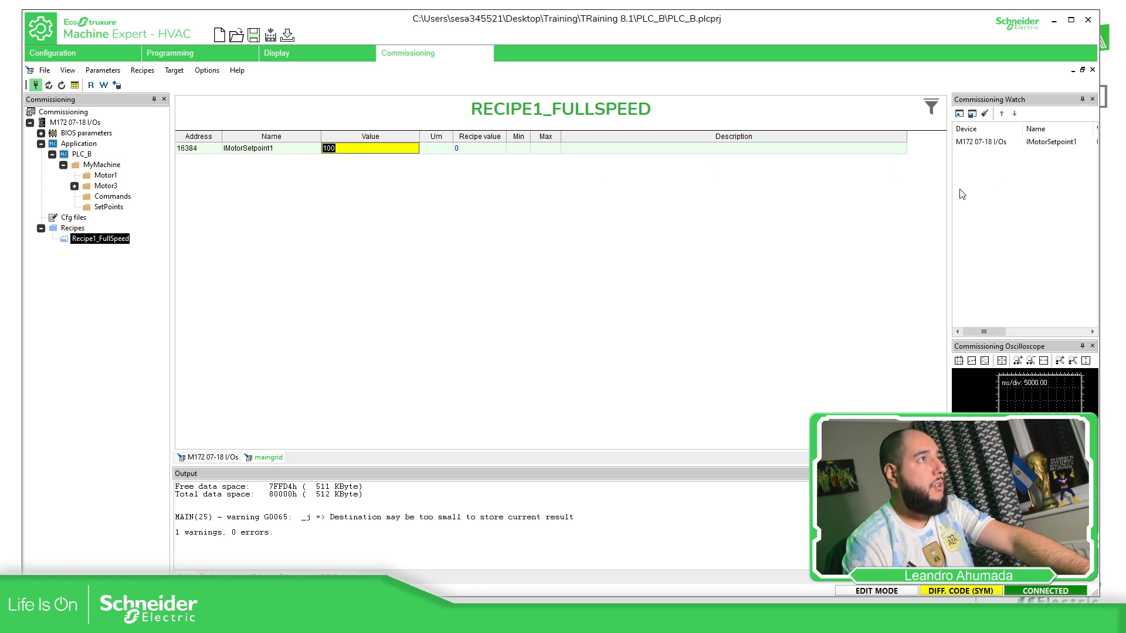
{"action": "left_click_drag", "start_coordinate": [951, 194], "coordinate": [793, 199]}
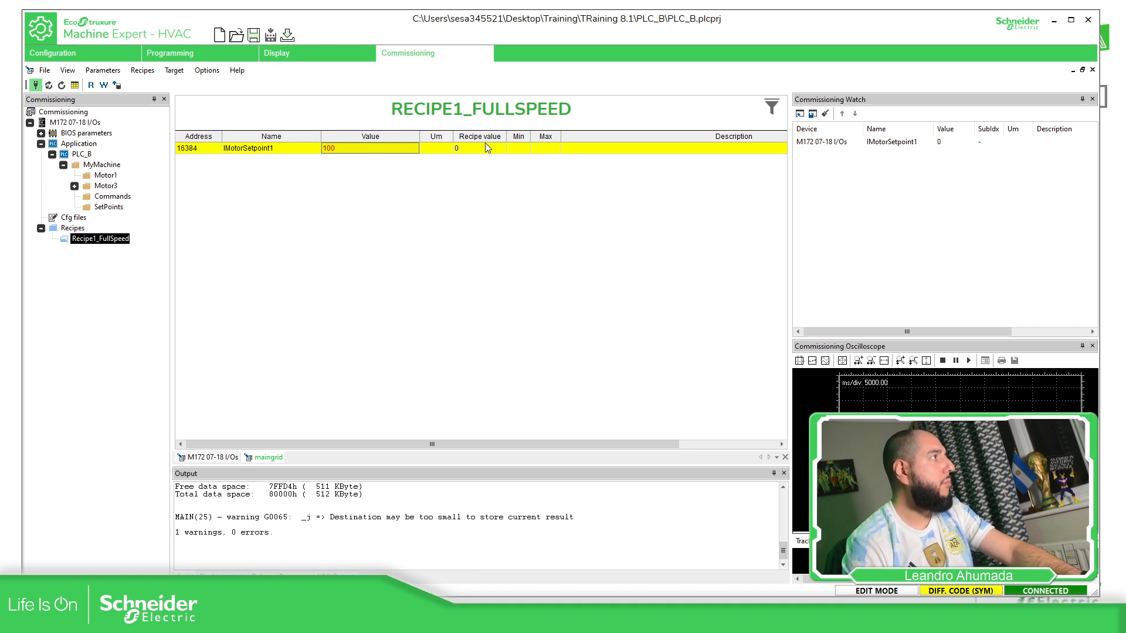
Store the current value 100 as IMotorSetpoint1's recipe value
{"action": "left_click", "coordinate": [143, 70]}
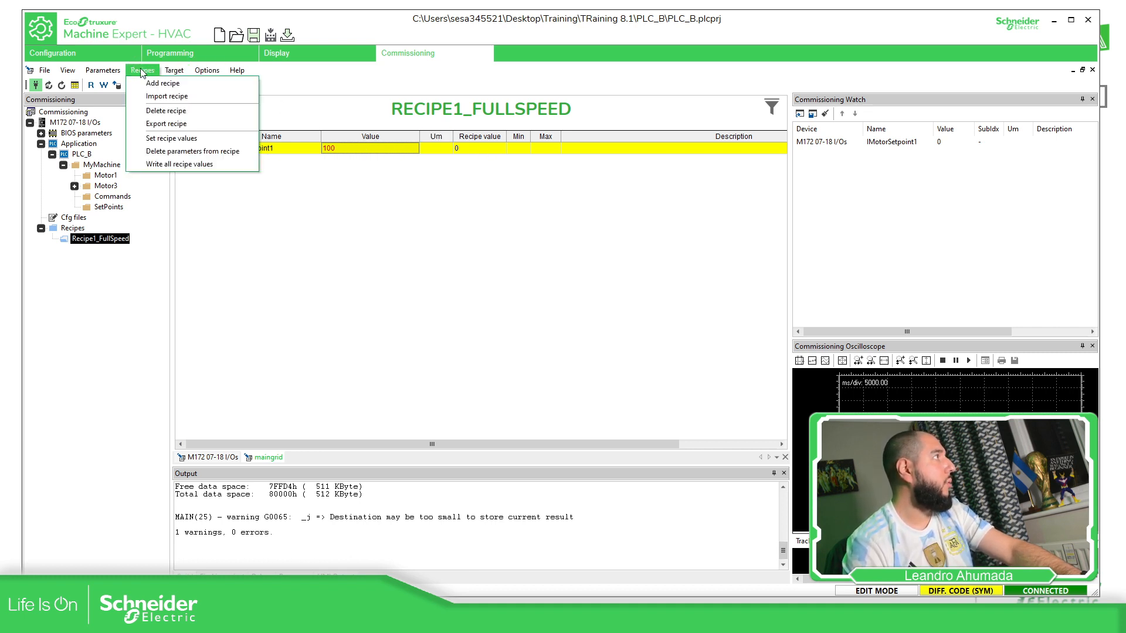
{"action": "left_click", "coordinate": [173, 139]}
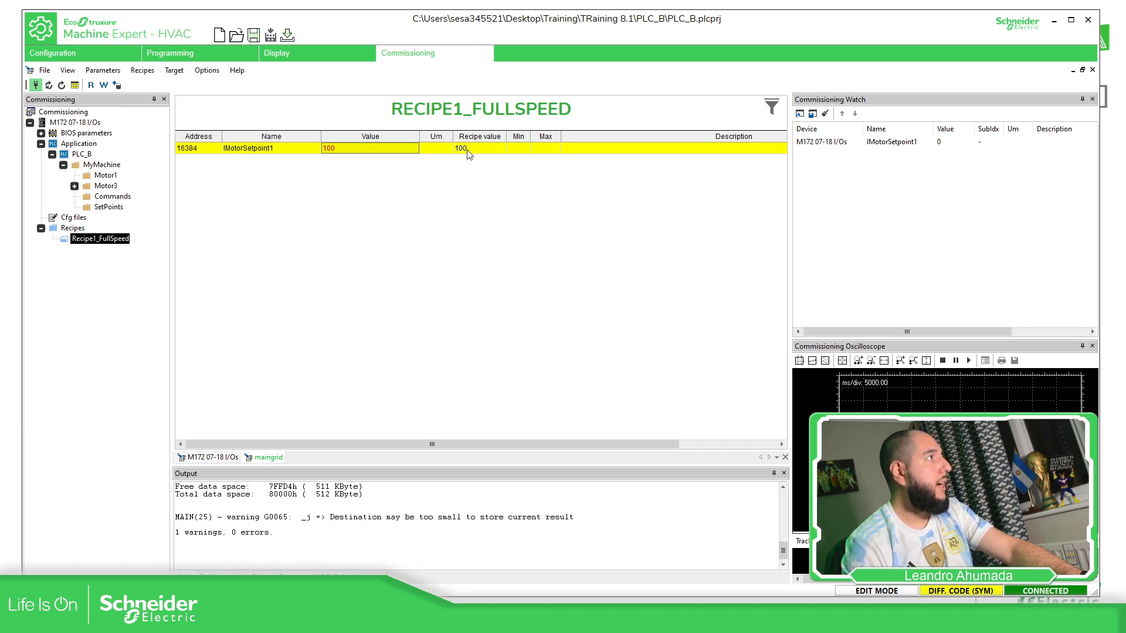
{"action": "left_click", "coordinate": [942, 144]}
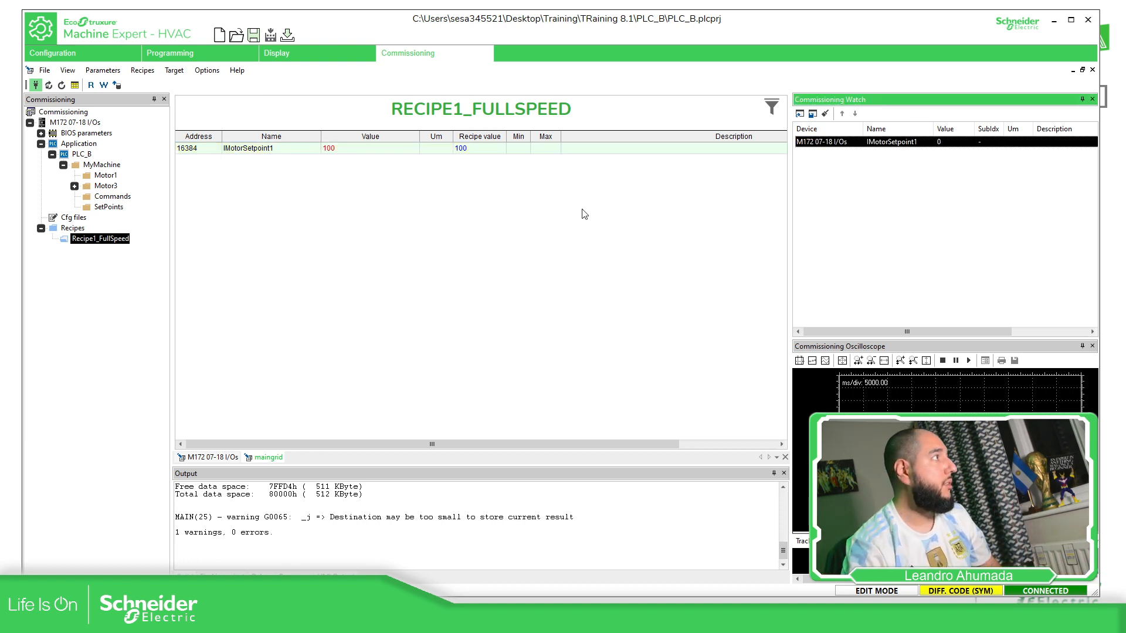
Change IMotorSetpoint1 to 45 and write that parameter to the PLC
{"action": "left_click", "coordinate": [351, 150]}
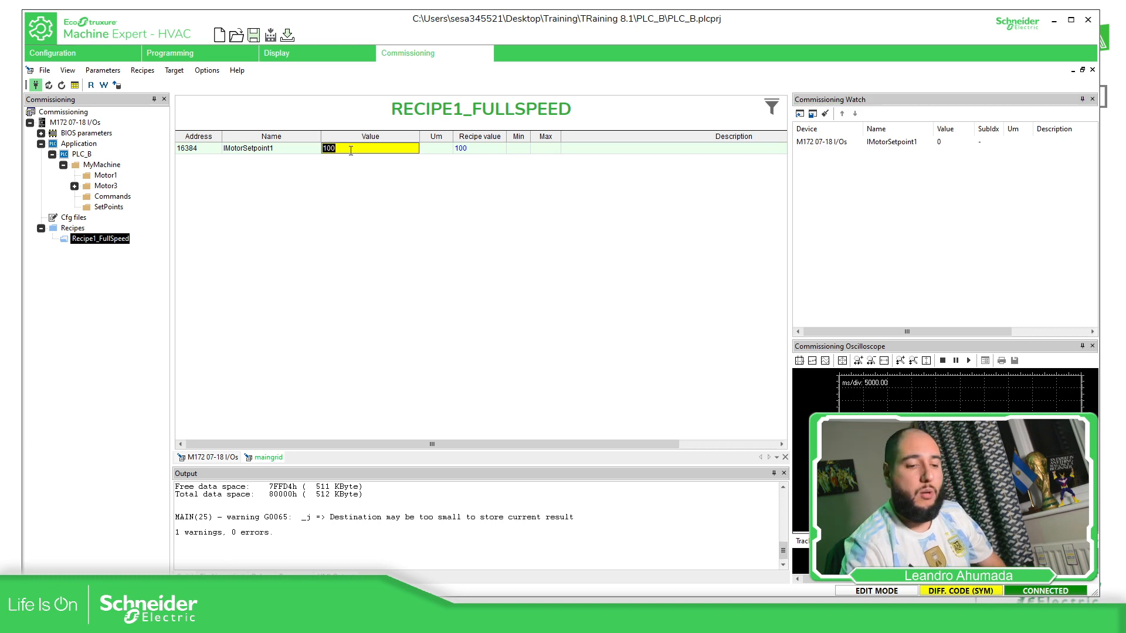
{"action": "type", "text": "45"}
{"action": "key", "text": "Return"}
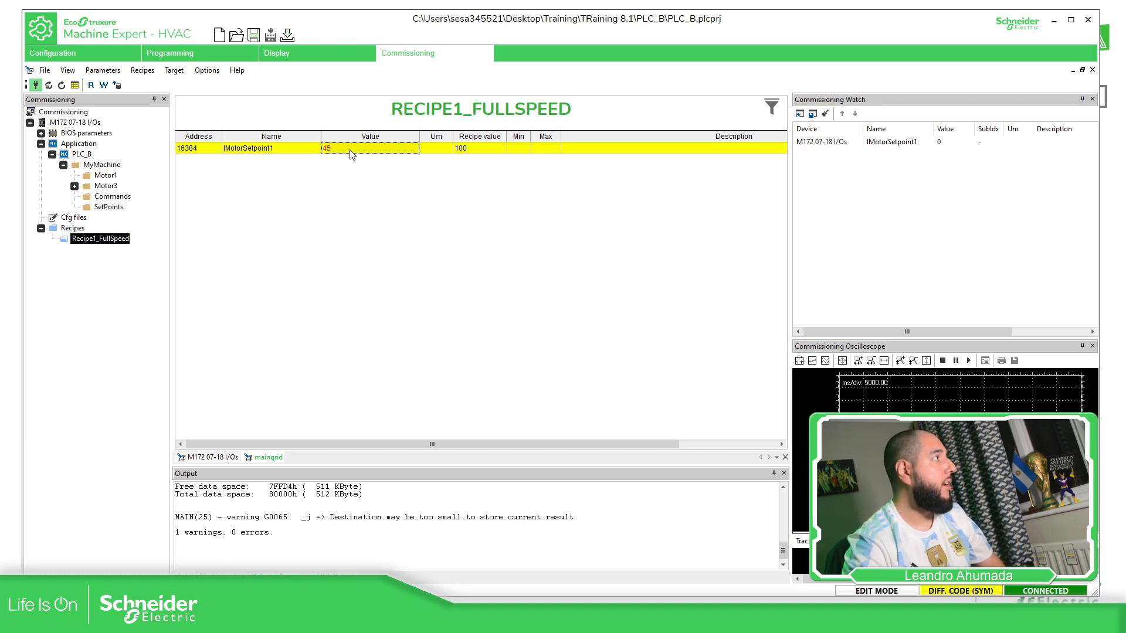
{"action": "left_click", "coordinate": [209, 152]}
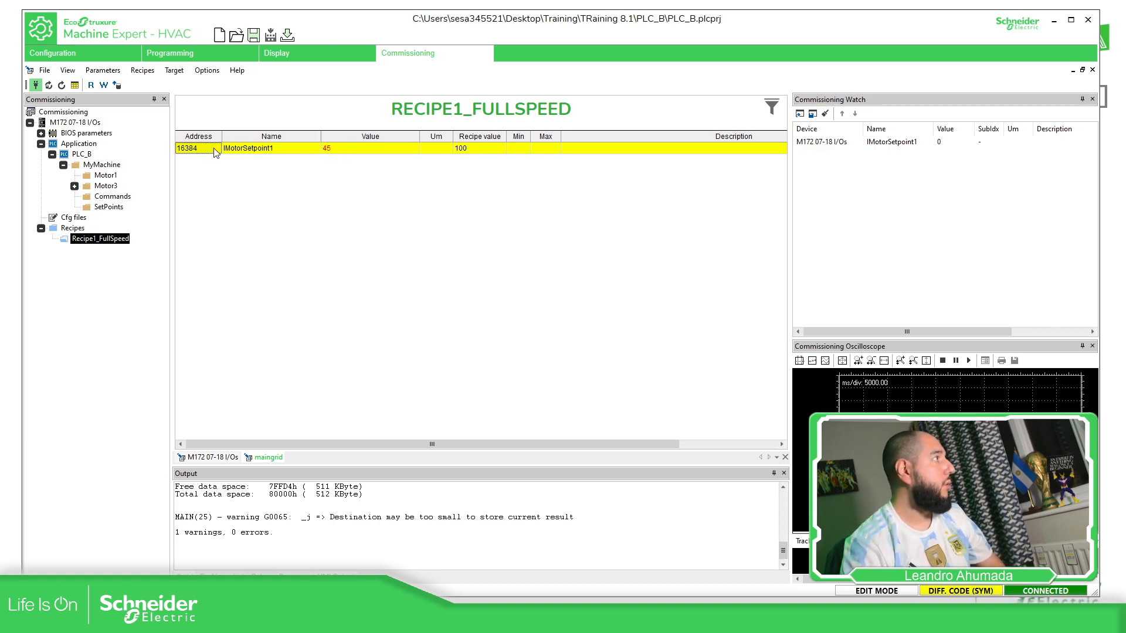
{"action": "left_click", "coordinate": [104, 86]}
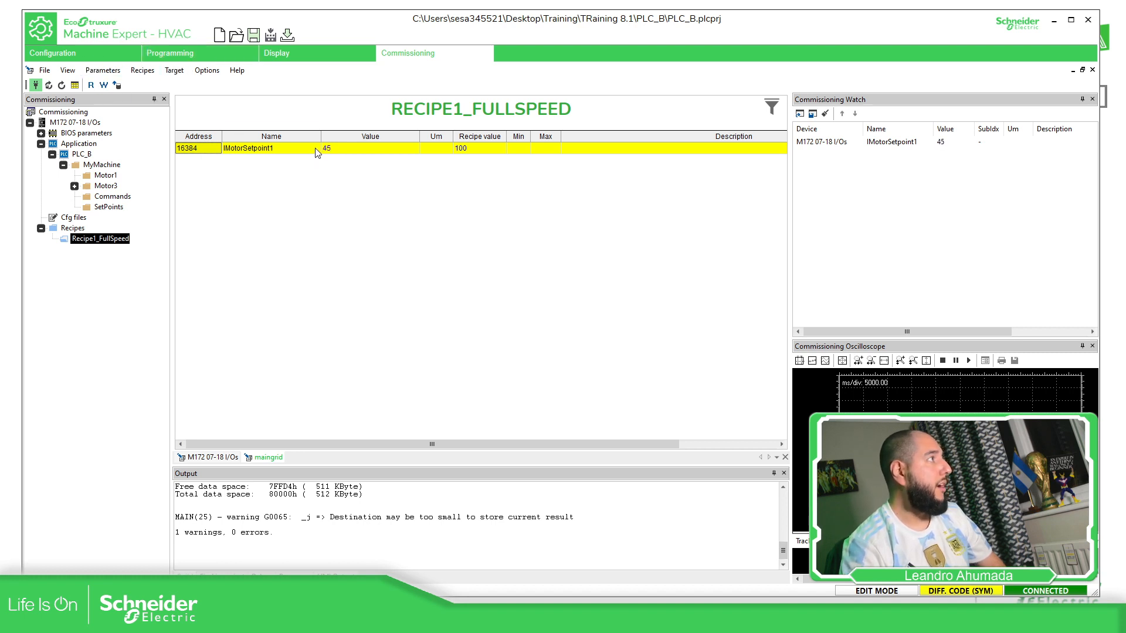
Write all Recipe1_FullSpeed values to the PLC, restoring IMotorSetpoint1 to 100
{"action": "double_click", "coordinate": [339, 149]}
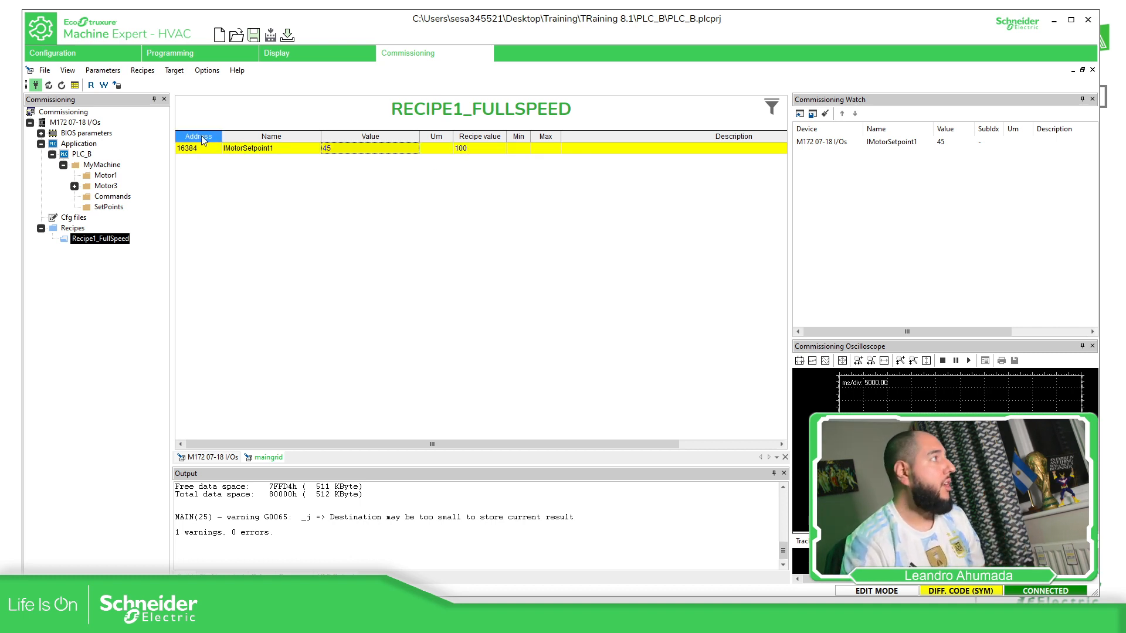
{"action": "left_click", "coordinate": [124, 240]}
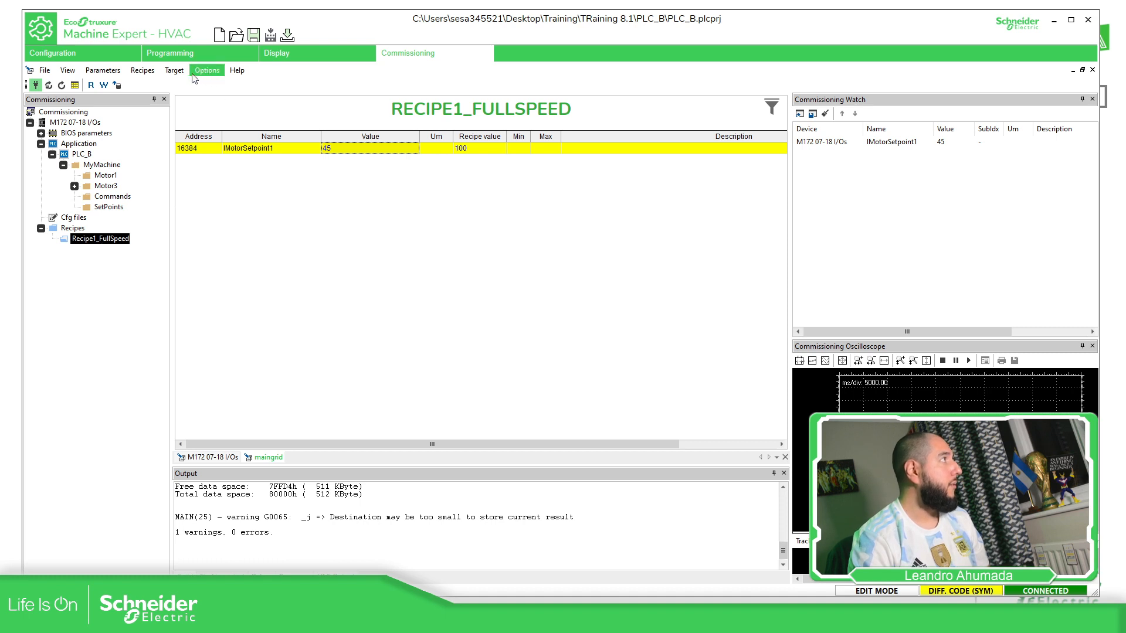
{"action": "left_click", "coordinate": [143, 70]}
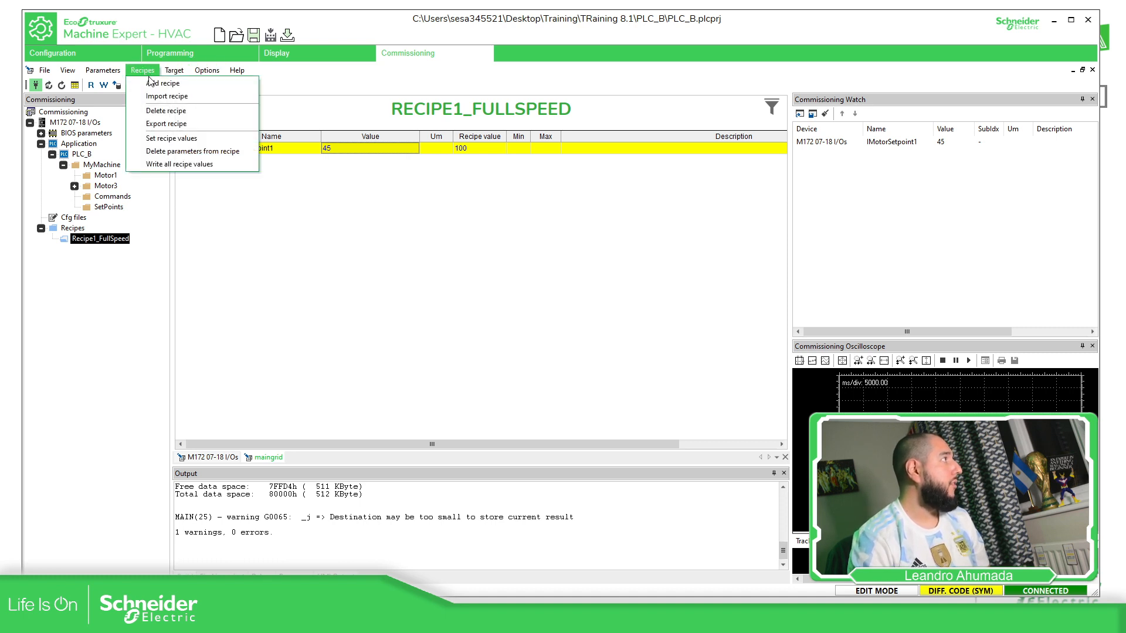
{"action": "left_click", "coordinate": [184, 164]}
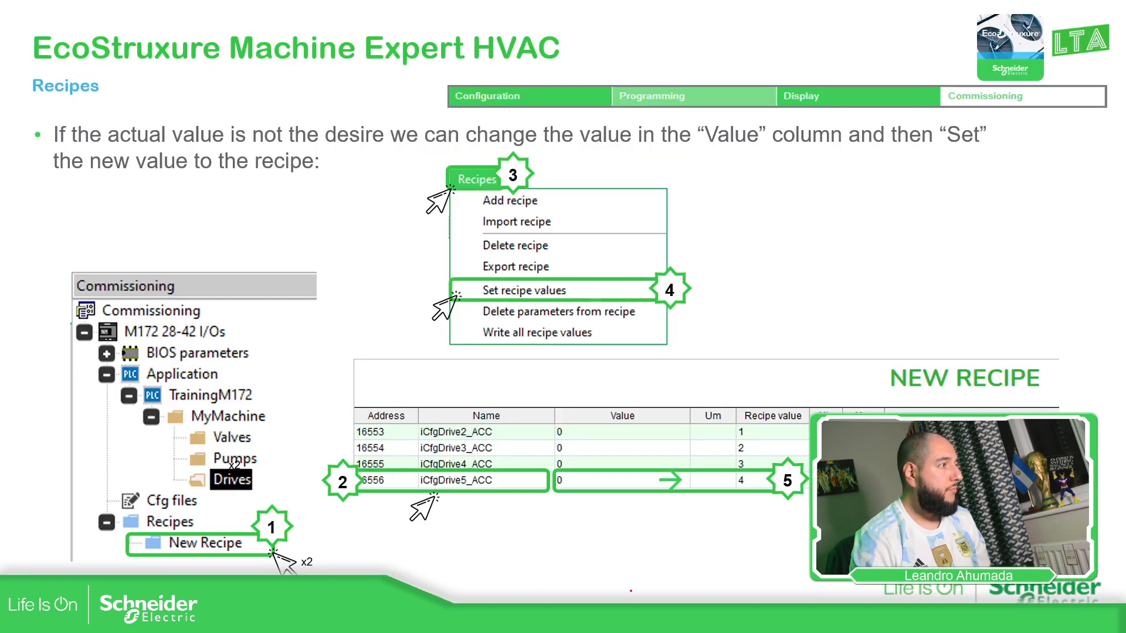
Advance past the 'send values to the PLC' slide to the Practice slide
{"action": "key", "text": "Right"}
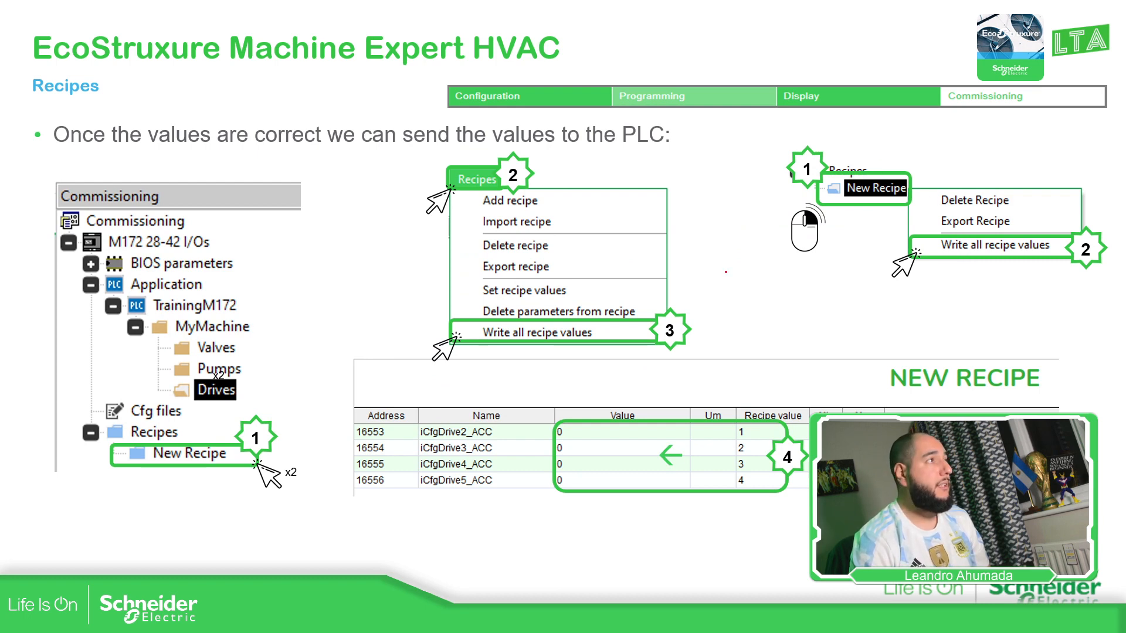
{"action": "key", "text": "Right"}
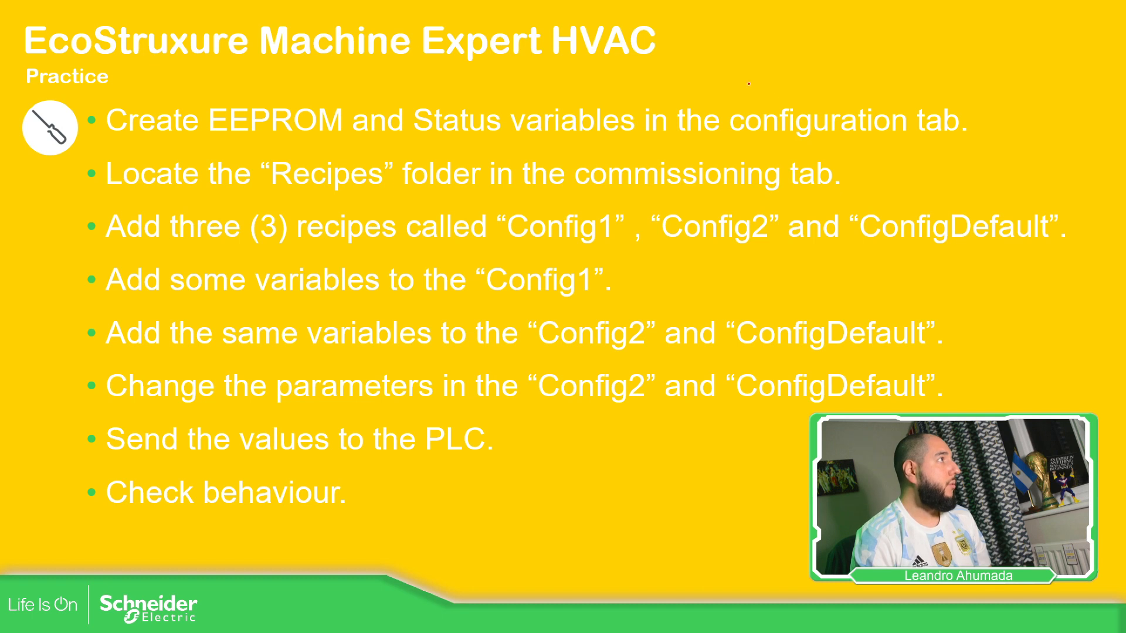
Tick the first two practice bullets with the pen, then clear the ink
{"action": "left_click_drag", "start_coordinate": [975, 108], "coordinate": [995, 103]}
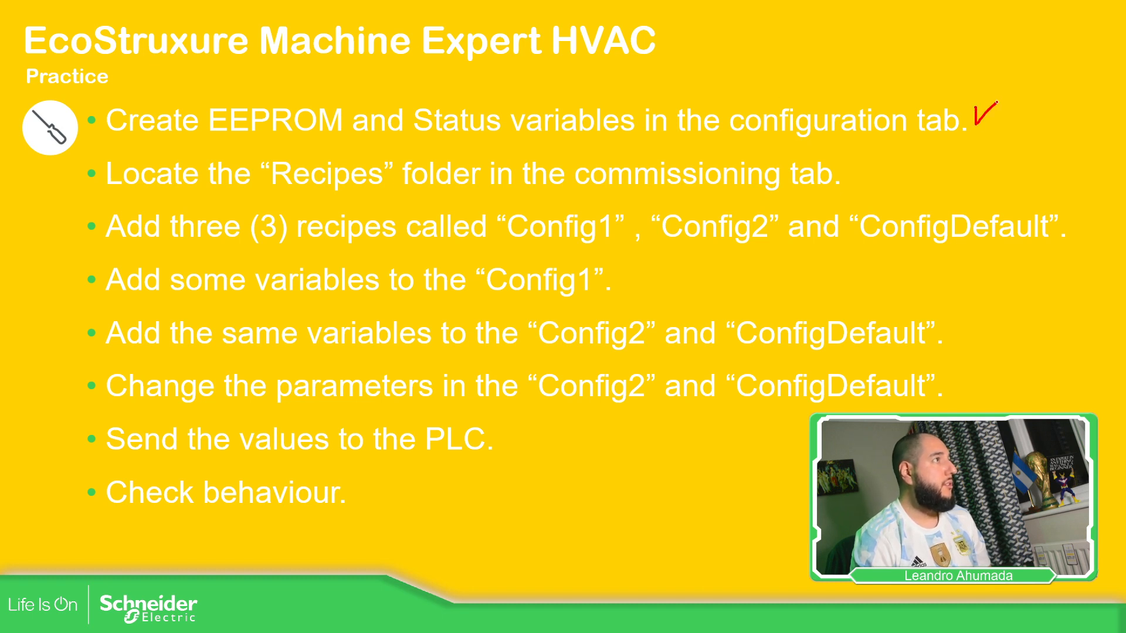
{"action": "left_click_drag", "start_coordinate": [855, 172], "coordinate": [908, 161]}
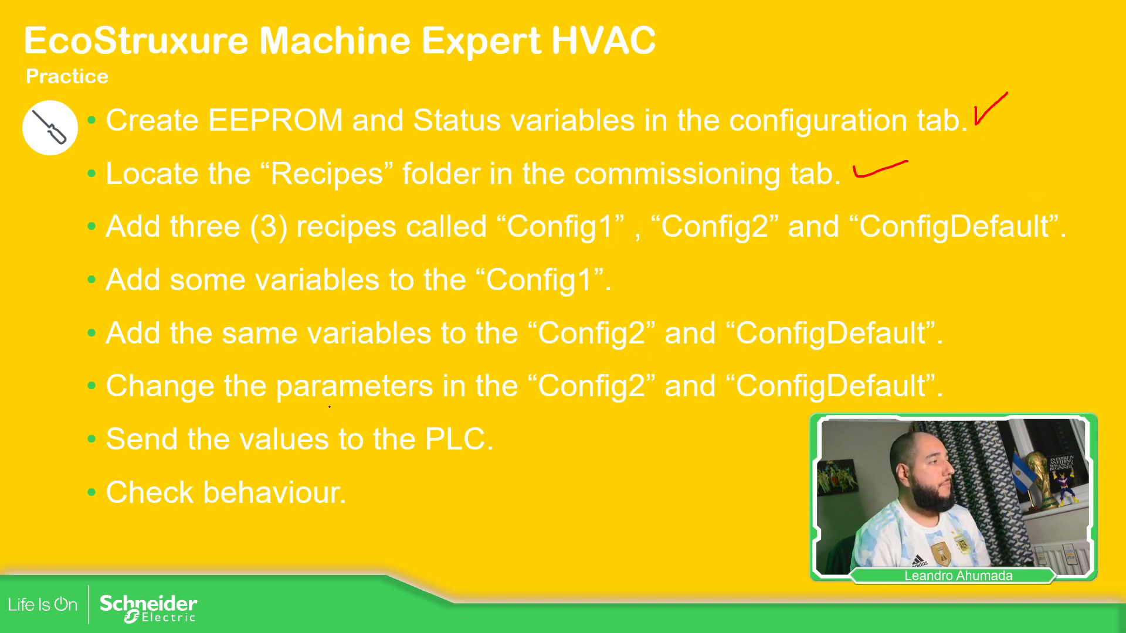
{"action": "key", "text": "Escape"}
{"action": "left_click", "coordinate": [708, 420]}
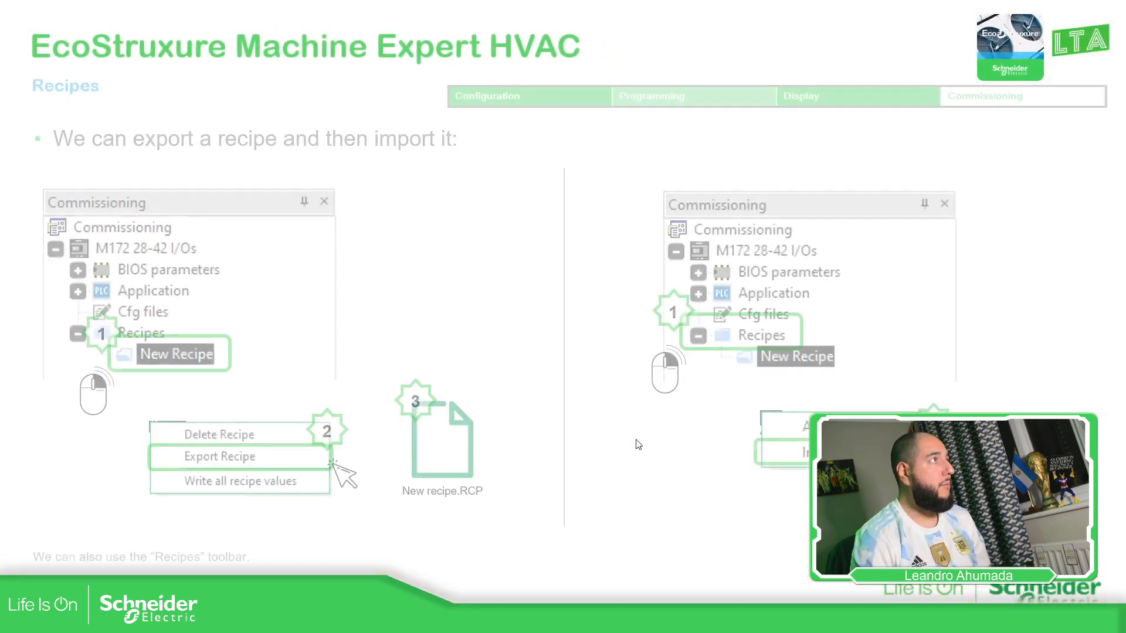
{"action": "key", "text": "Right"}
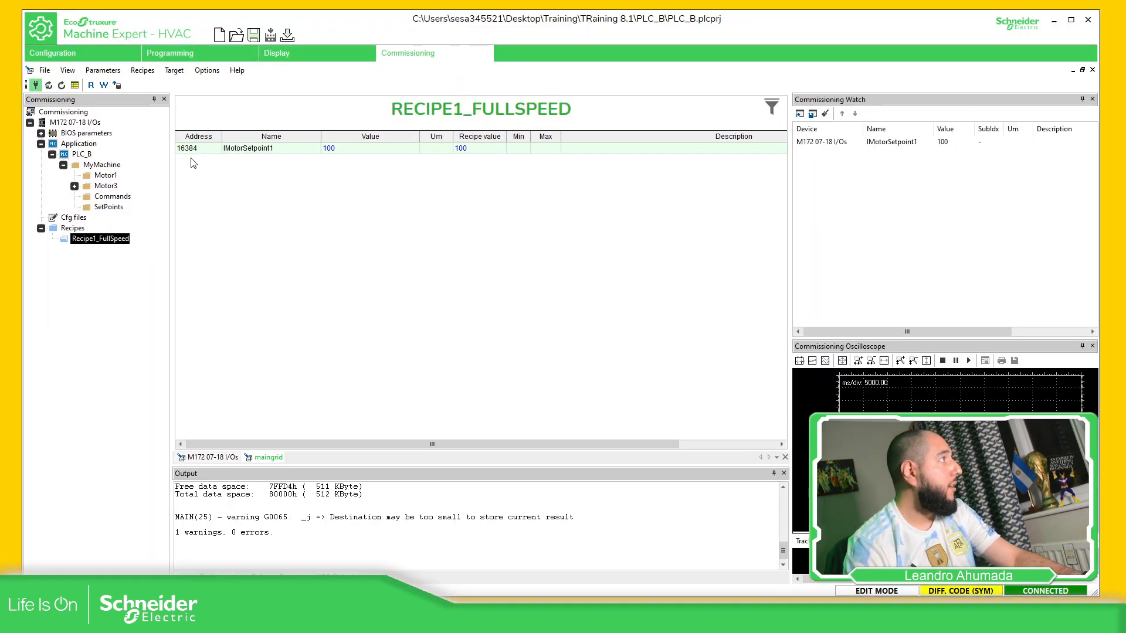
Select IMotorSetpoint1 in Recipe1_FullSpeed and delete it via Recipes > Delete parameters from recipe
{"action": "left_click", "coordinate": [193, 151]}
{"action": "left_click", "coordinate": [174, 70]}
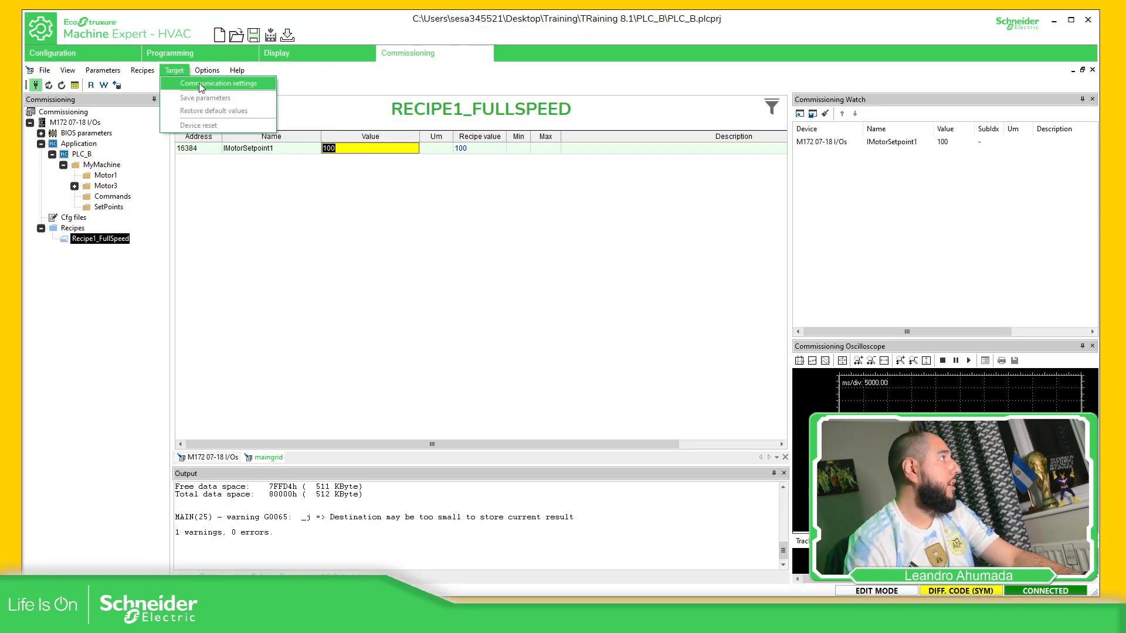
{"action": "left_click", "coordinate": [141, 69]}
{"action": "left_click", "coordinate": [144, 69]}
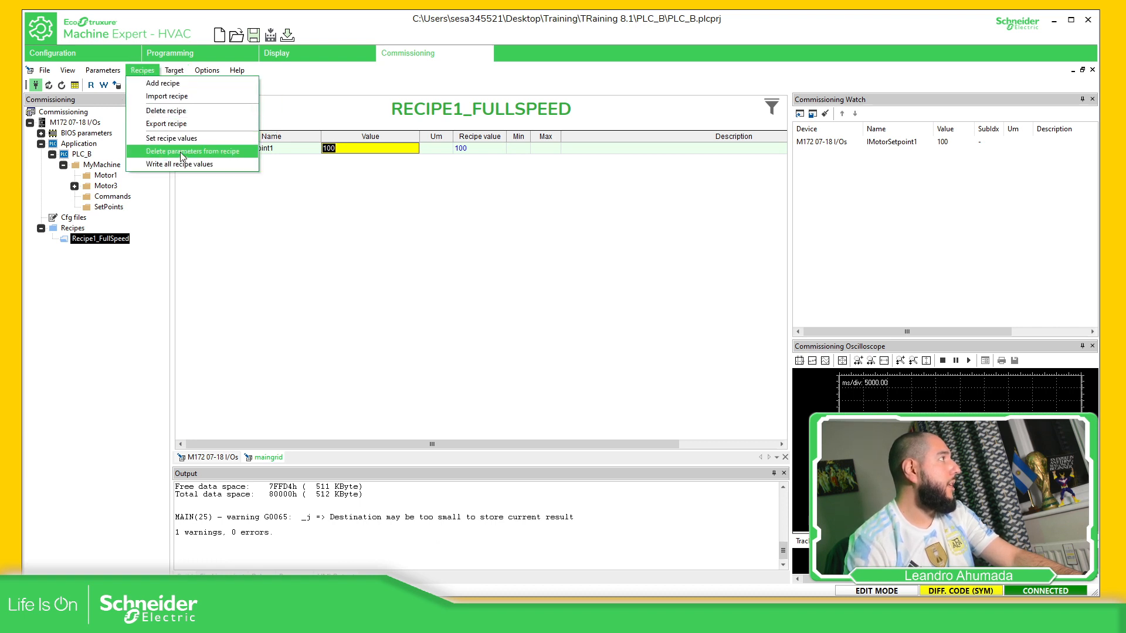
{"action": "left_click", "coordinate": [180, 151]}
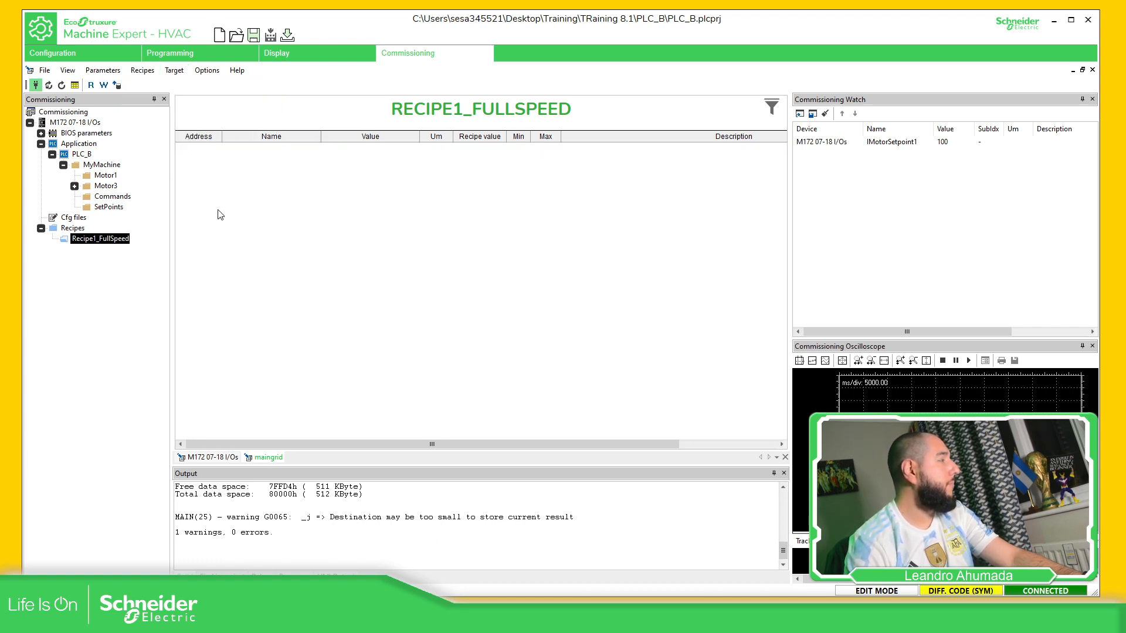
Drag all five SetPoints parameters onto Recipe1_FullSpeed and open that recipe
{"action": "left_click", "coordinate": [103, 208]}
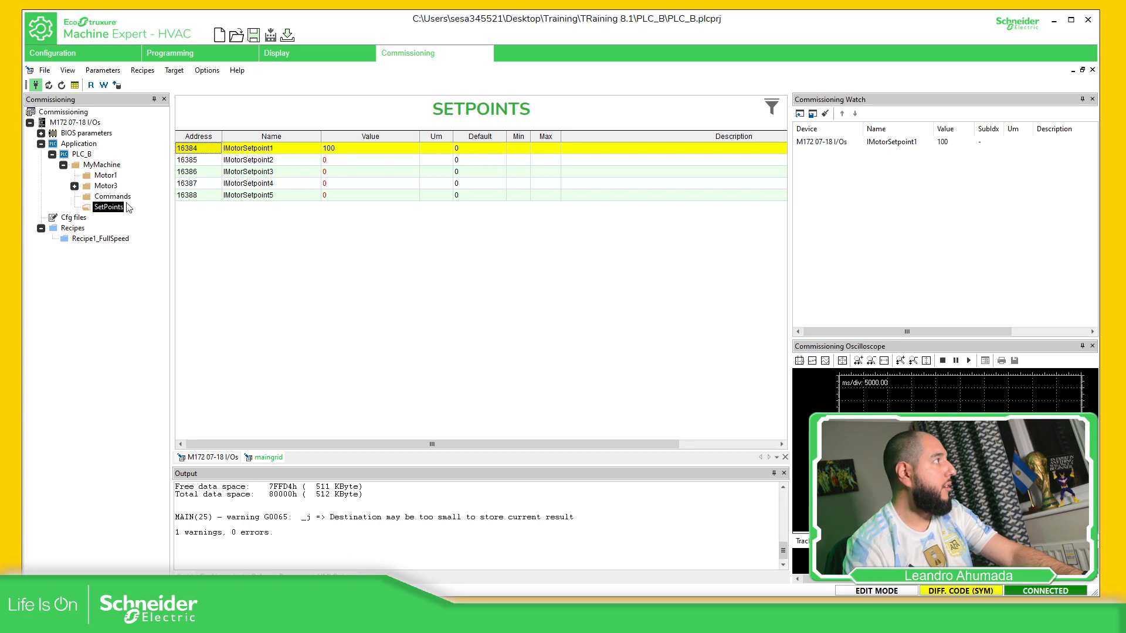
{"action": "left_click", "coordinate": [202, 196], "text": "shift"}
{"action": "left_click_drag", "start_coordinate": [211, 203], "coordinate": [108, 242]}
{"action": "left_click", "coordinate": [110, 240]}
Set lMotorSetpoint2–5 to 100 and store the current values as Recipe1_FullSpeed's recipe values
{"action": "double_click", "coordinate": [334, 162]}
{"action": "type", "text": "100"}
{"action": "key", "text": "Return"}
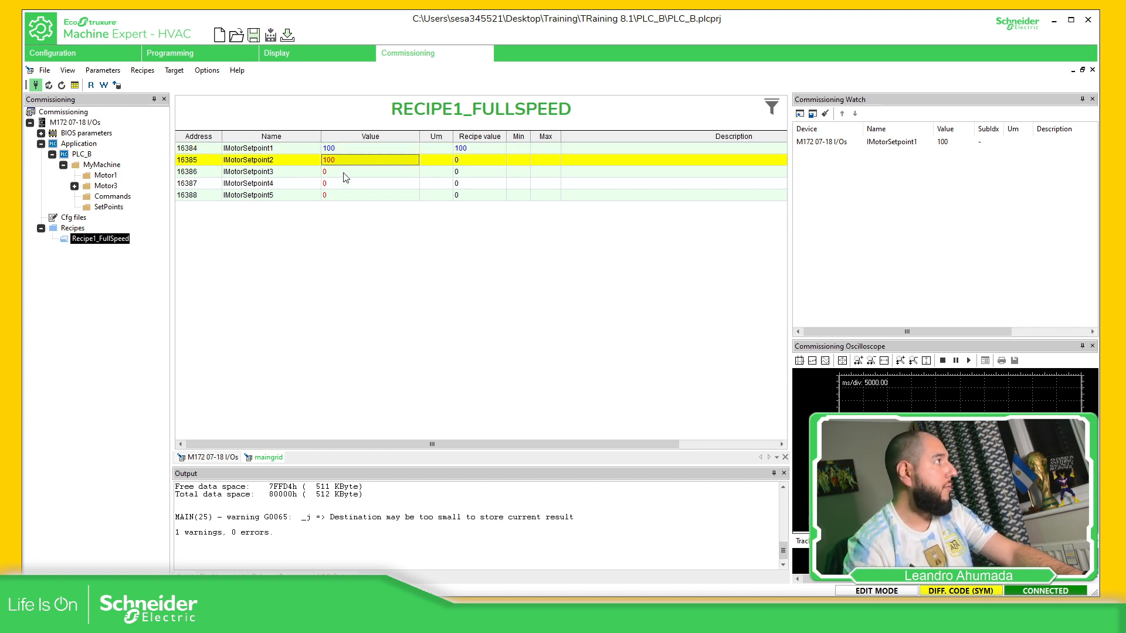
{"action": "double_click", "coordinate": [345, 171]}
{"action": "type", "text": "100"}
{"action": "key", "text": "Return"}
{"action": "double_click", "coordinate": [332, 184]}
{"action": "type", "text": "10"}
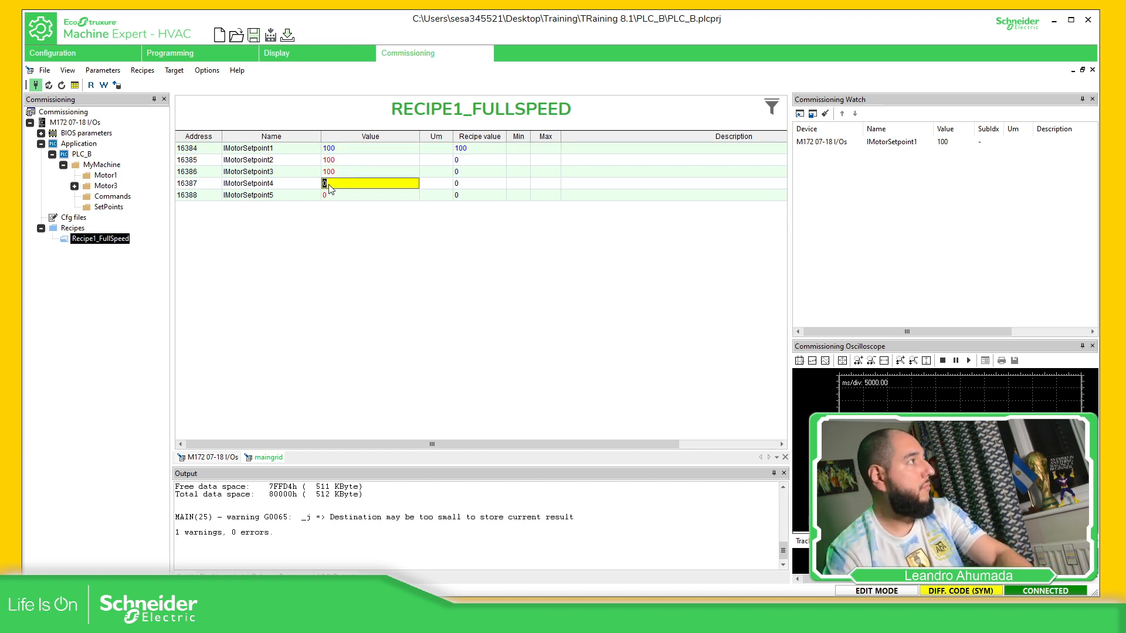
{"action": "type", "text": "0"}
{"action": "key", "text": "Return"}
{"action": "double_click", "coordinate": [346, 195]}
{"action": "type", "text": "100"}
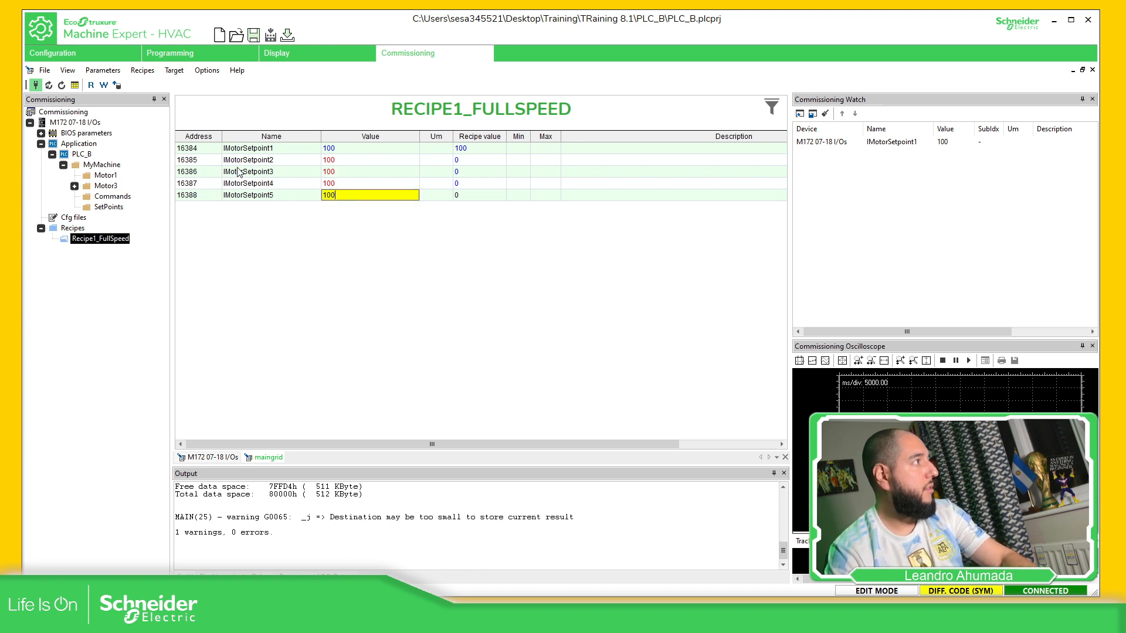
{"action": "key", "text": "Return"}
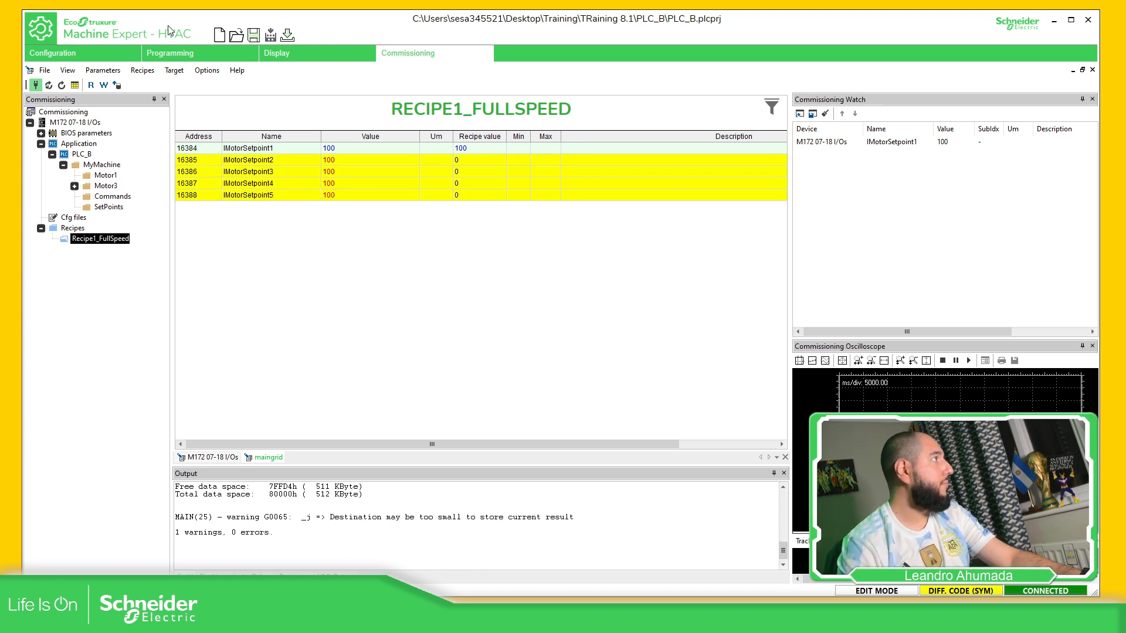
{"action": "left_click", "coordinate": [136, 73]}
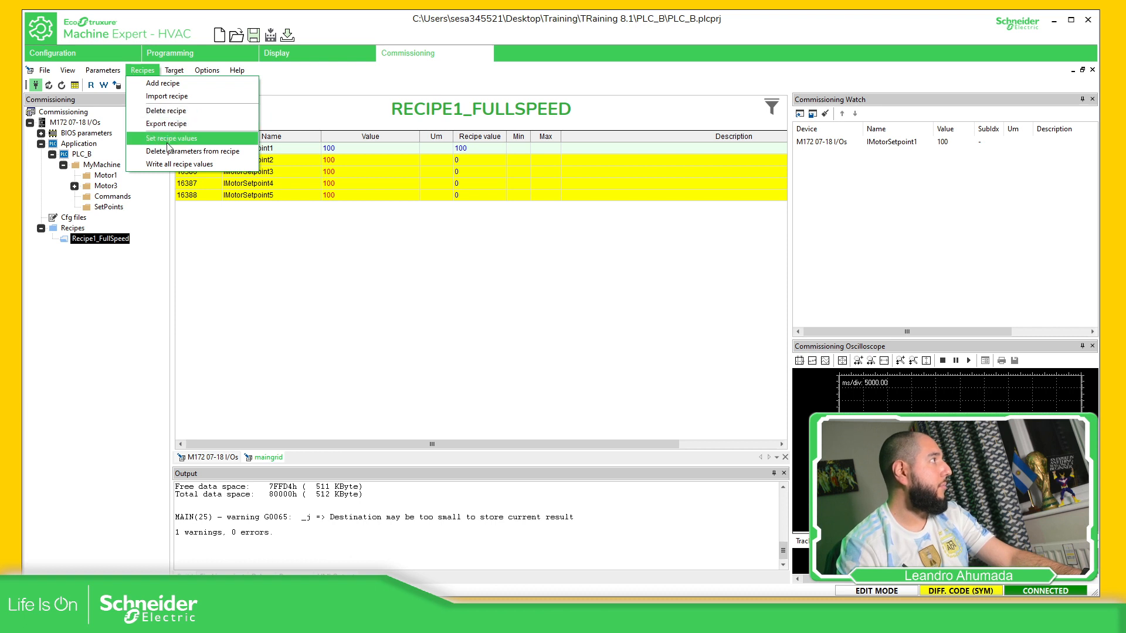
{"action": "left_click", "coordinate": [169, 140]}
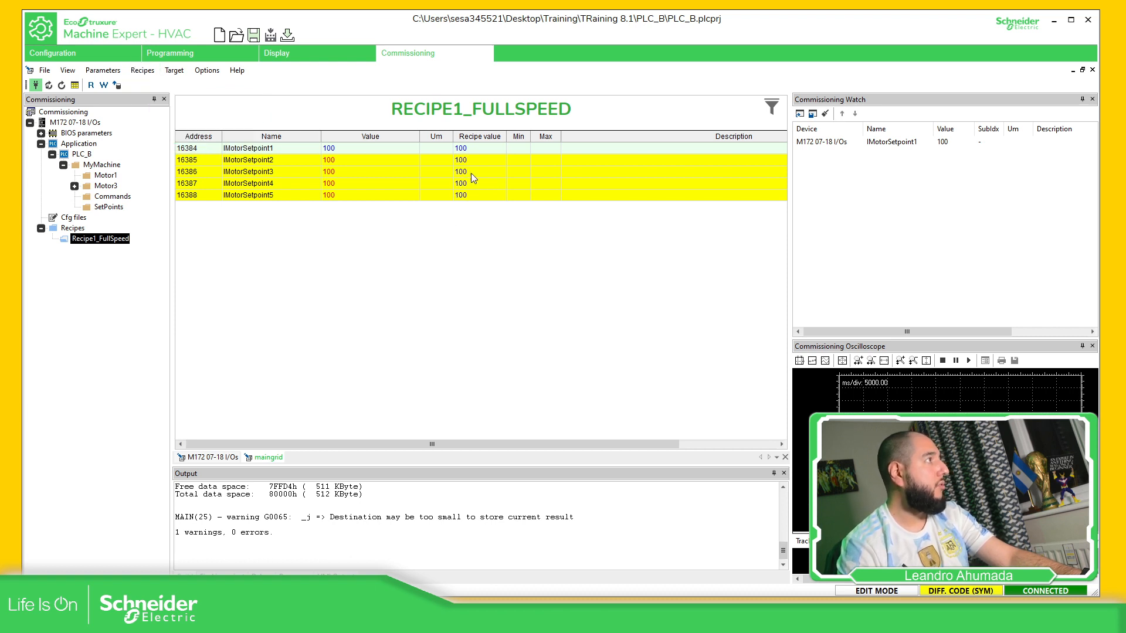
Add a new recipe under Recipes named Recipe2_Medium
{"action": "right_click", "coordinate": [74, 230]}
{"action": "left_click", "coordinate": [97, 234]}
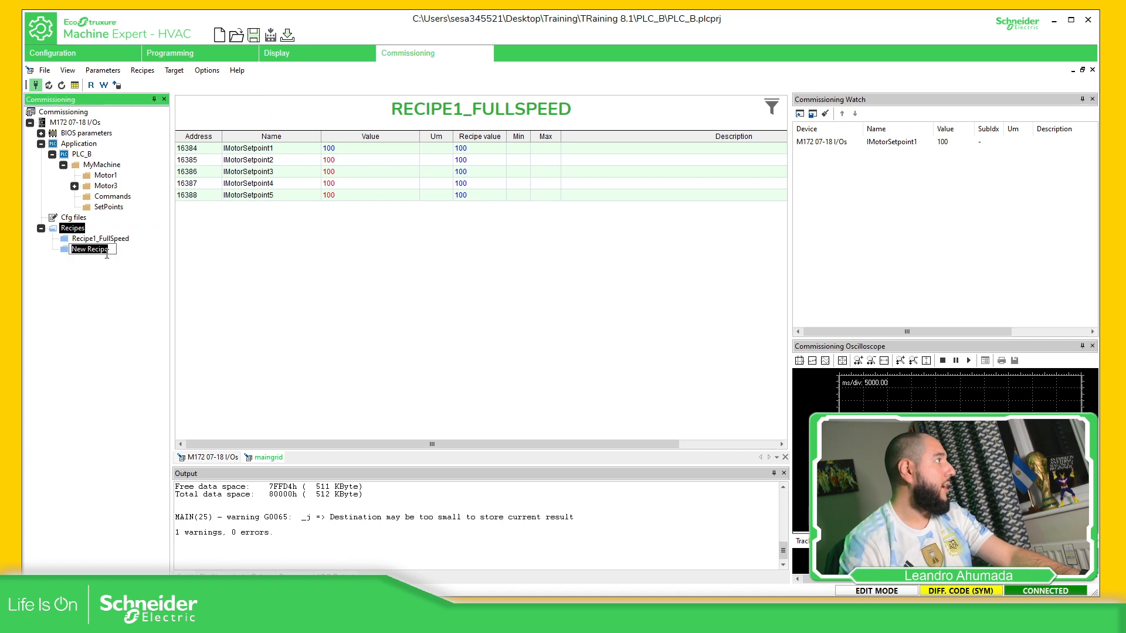
{"action": "type", "text": "Recipe"}
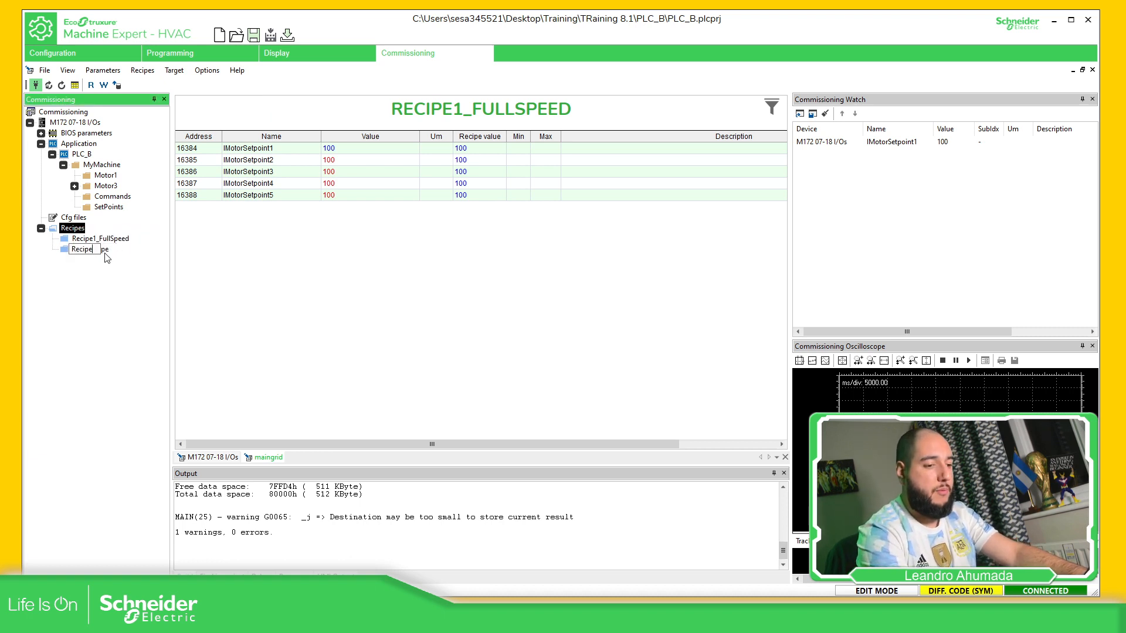
{"action": "type", "text": "2_Medium"}
{"action": "key", "text": "Return"}
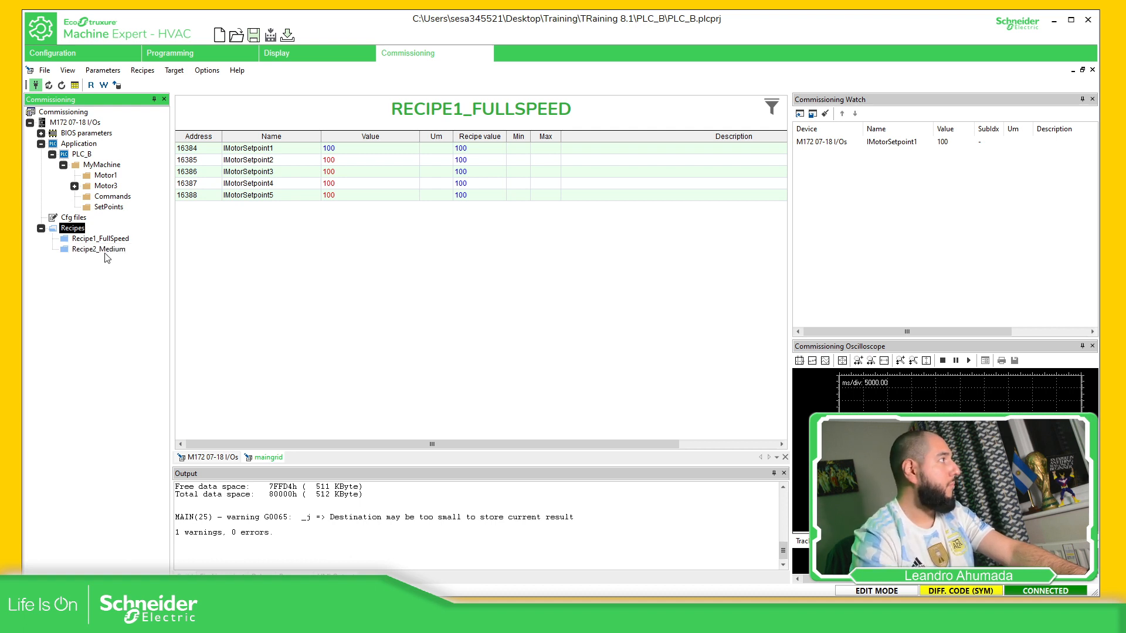
Check the Commands and SetPoints groups, then open Recipe2_Medium
{"action": "left_click", "coordinate": [117, 197]}
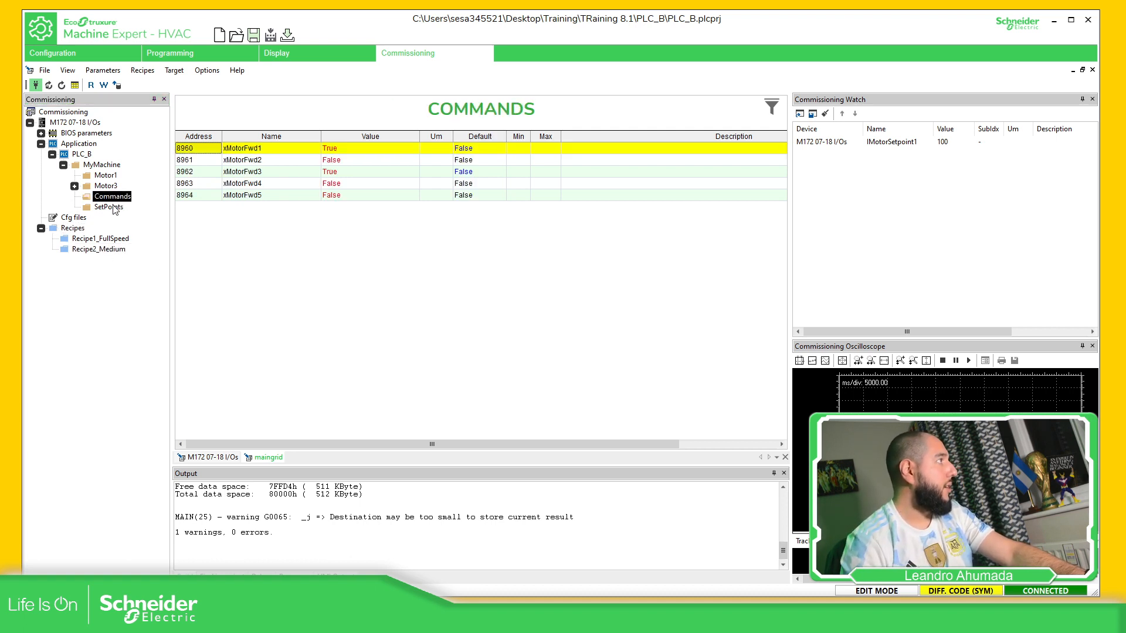
{"action": "left_click", "coordinate": [108, 207]}
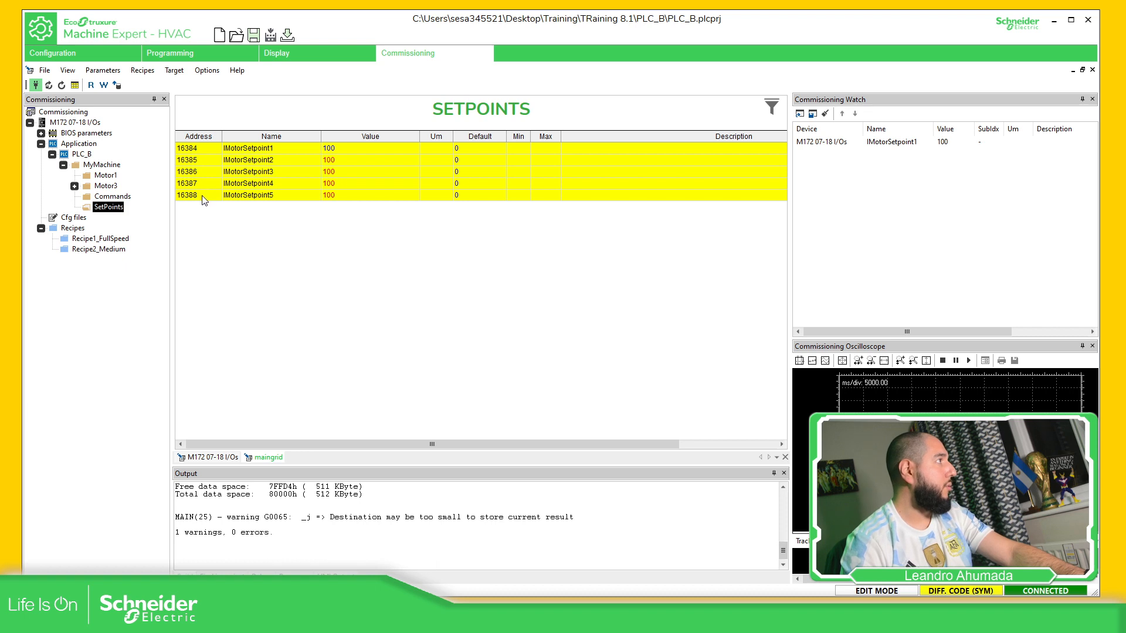
{"action": "left_click", "coordinate": [99, 249]}
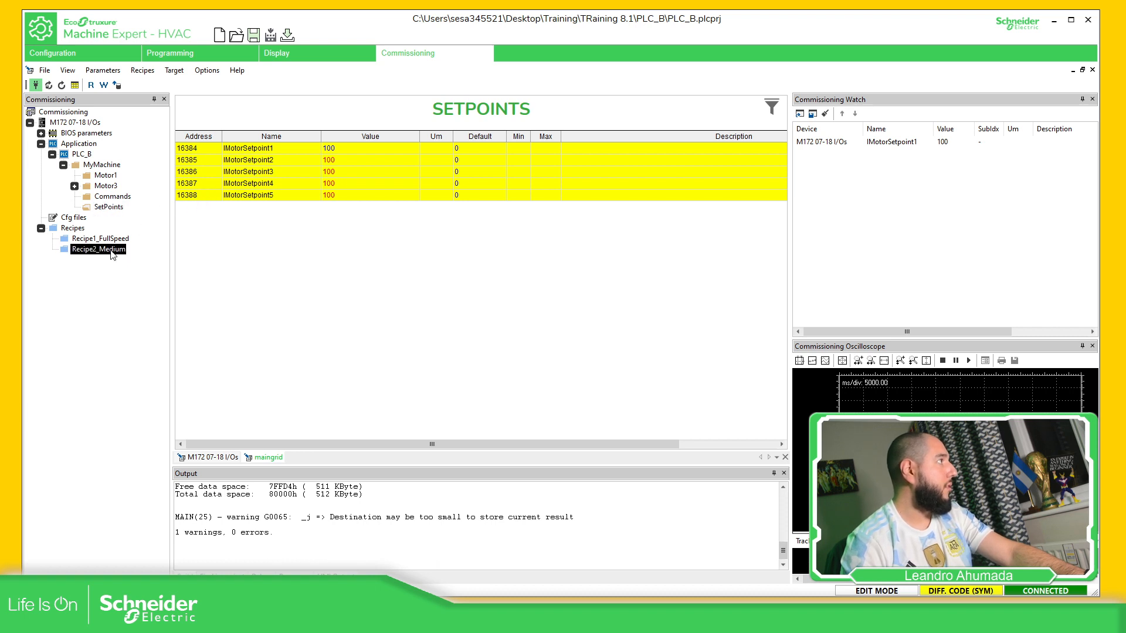
Enter 50 as the value for each of Recipe2_Medium's five motor setpoints
{"action": "double_click", "coordinate": [352, 149]}
{"action": "type", "text": "50"}
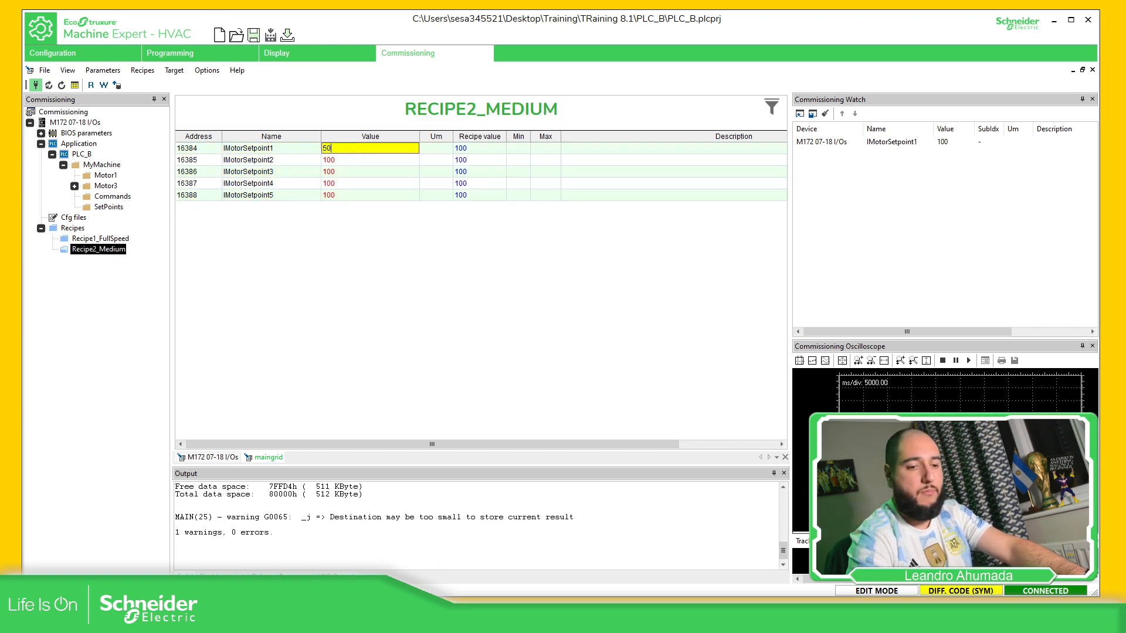
{"action": "key", "text": "Return"}
{"action": "double_click", "coordinate": [350, 159]}
{"action": "type", "text": "50"}
{"action": "key", "text": "Return"}
{"action": "double_click", "coordinate": [340, 171]}
{"action": "type", "text": "50"}
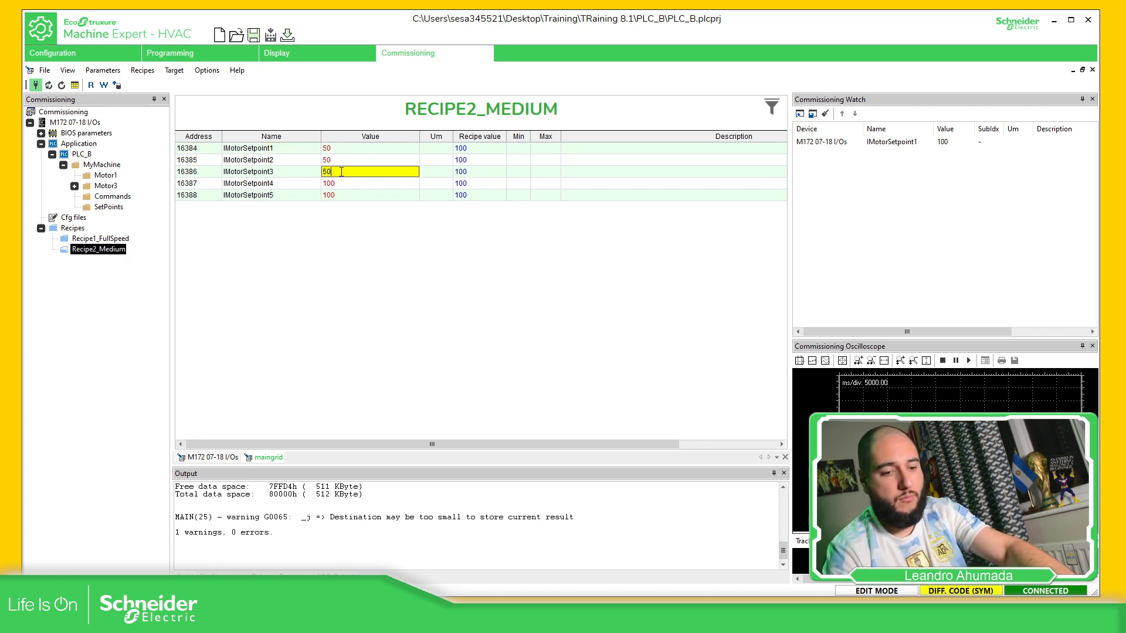
{"action": "key", "text": "Return"}
{"action": "double_click", "coordinate": [334, 183]}
{"action": "type", "text": "50"}
{"action": "key", "text": "Return"}
{"action": "double_click", "coordinate": [352, 196]}
{"action": "type", "text": "50"}
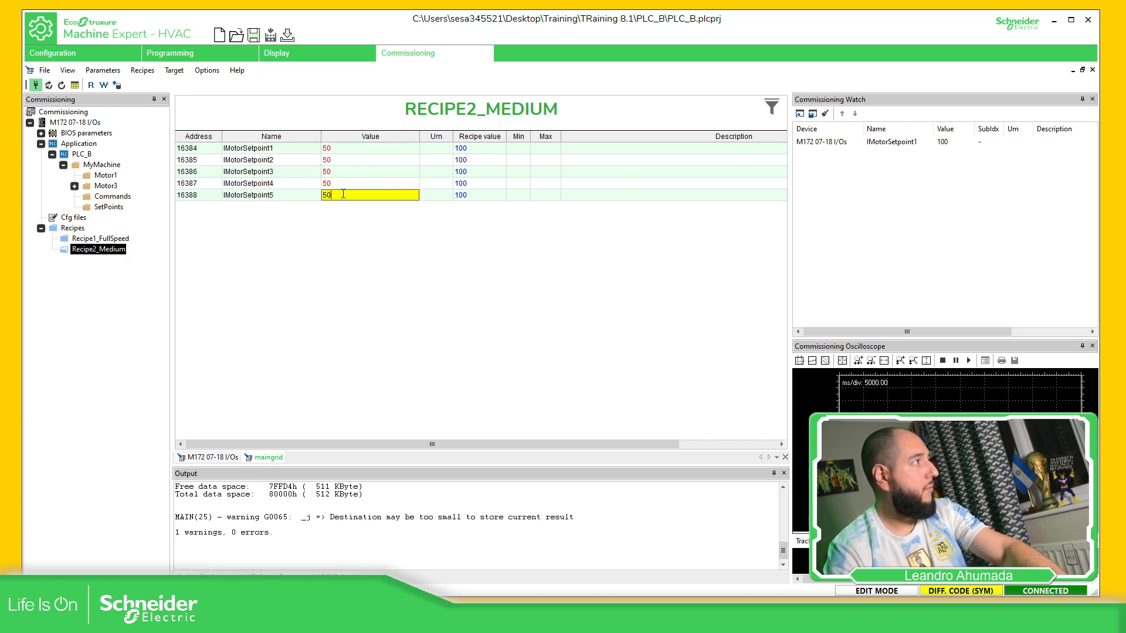
{"action": "key", "text": "Return"}
{"action": "left_click", "coordinate": [113, 254]}
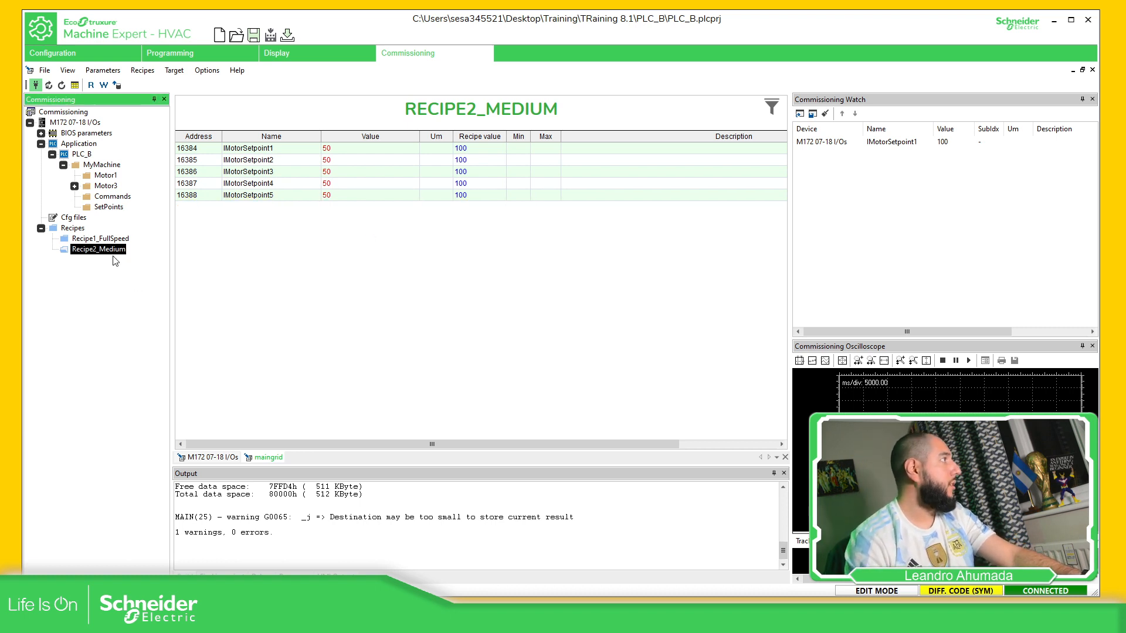
Store all five setpoint values as recipe values, check SetPoints, and start another recipe
{"action": "left_click", "coordinate": [214, 150]}
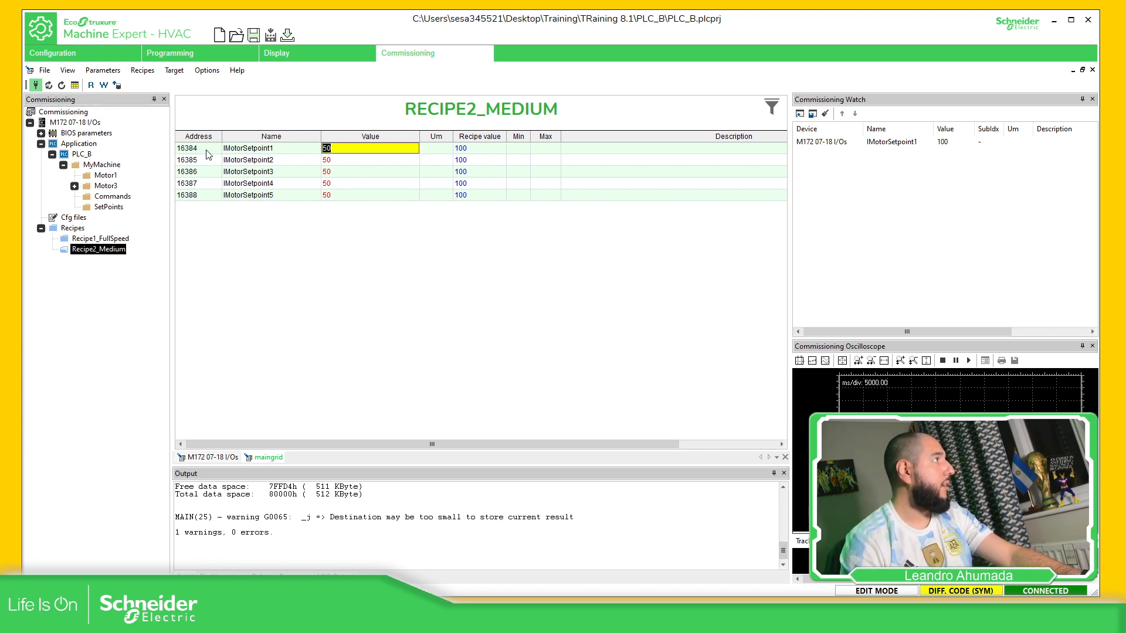
{"action": "left_click", "coordinate": [210, 197], "text": "shift"}
{"action": "left_click", "coordinate": [174, 70]}
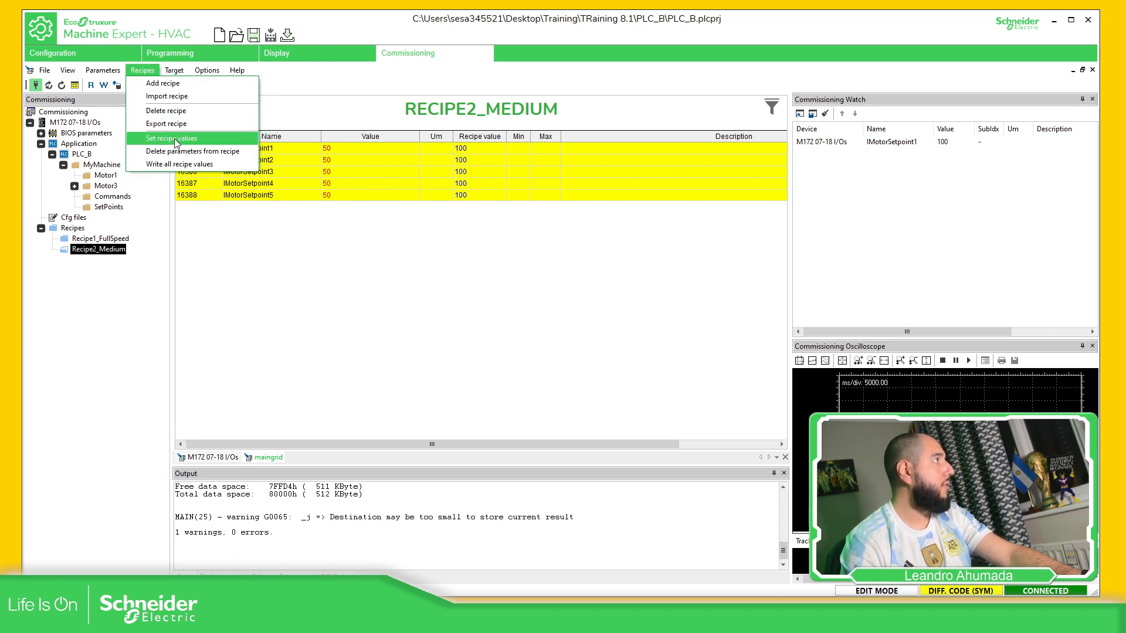
{"action": "left_click", "coordinate": [175, 139]}
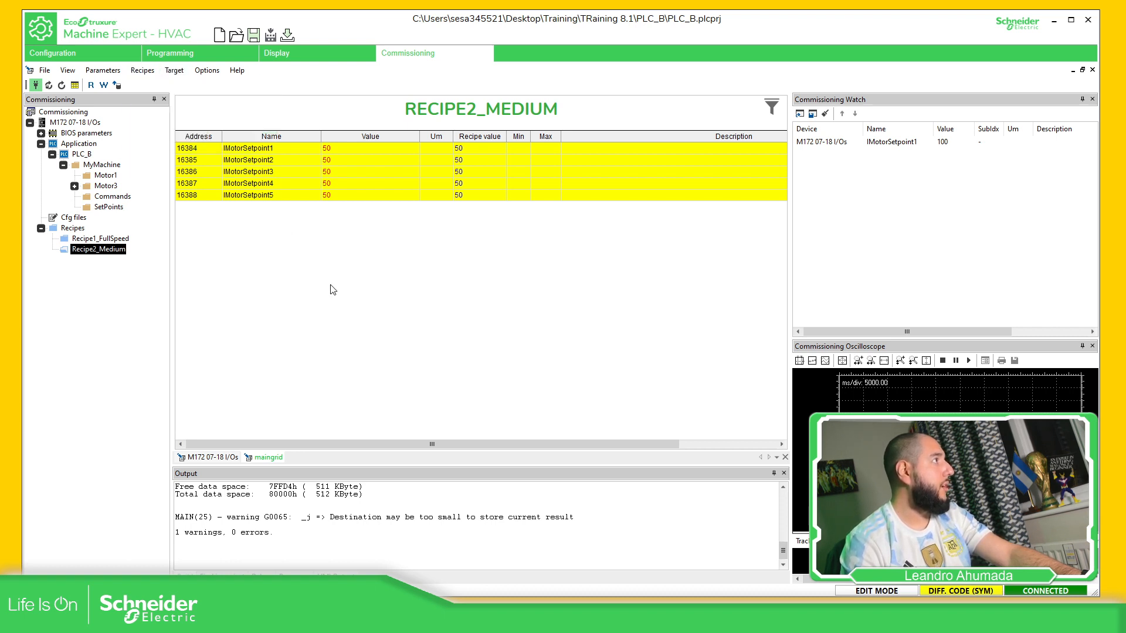
{"action": "left_click", "coordinate": [104, 207]}
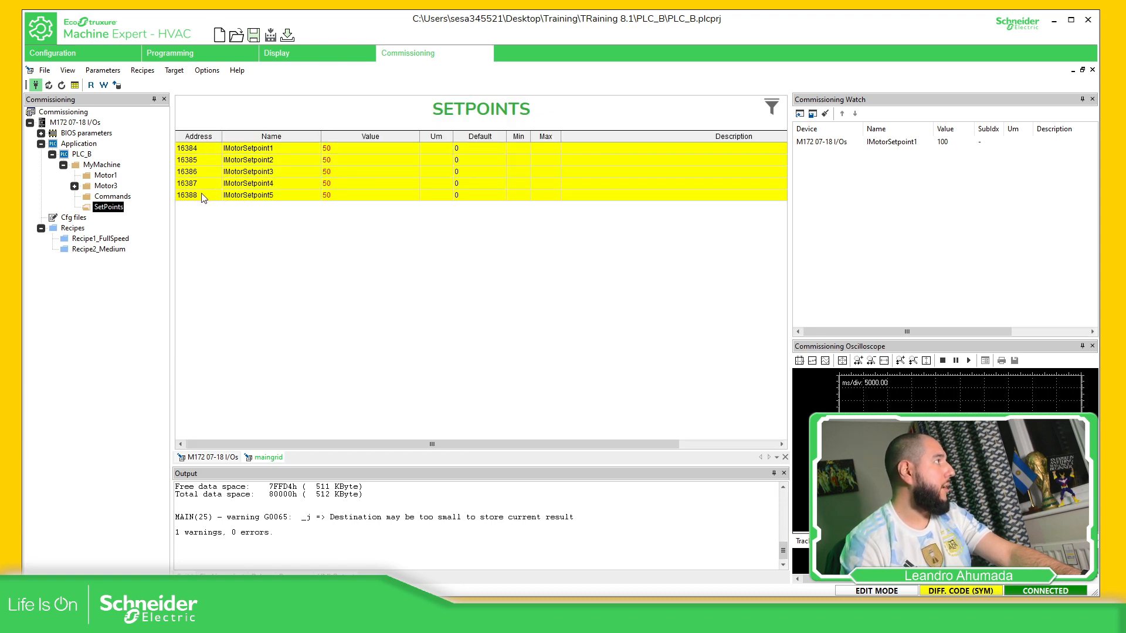
{"action": "right_click", "coordinate": [80, 229]}
Add a new recipe named Recipe3
{"action": "left_click", "coordinate": [103, 233]}
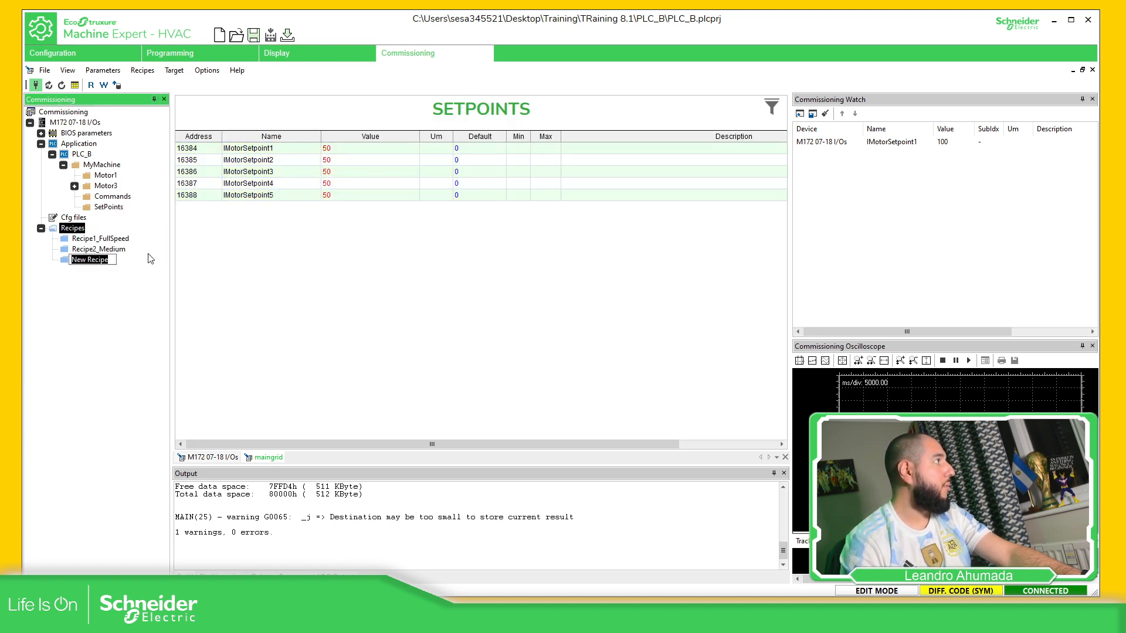
{"action": "type", "text": "Recipe3"}
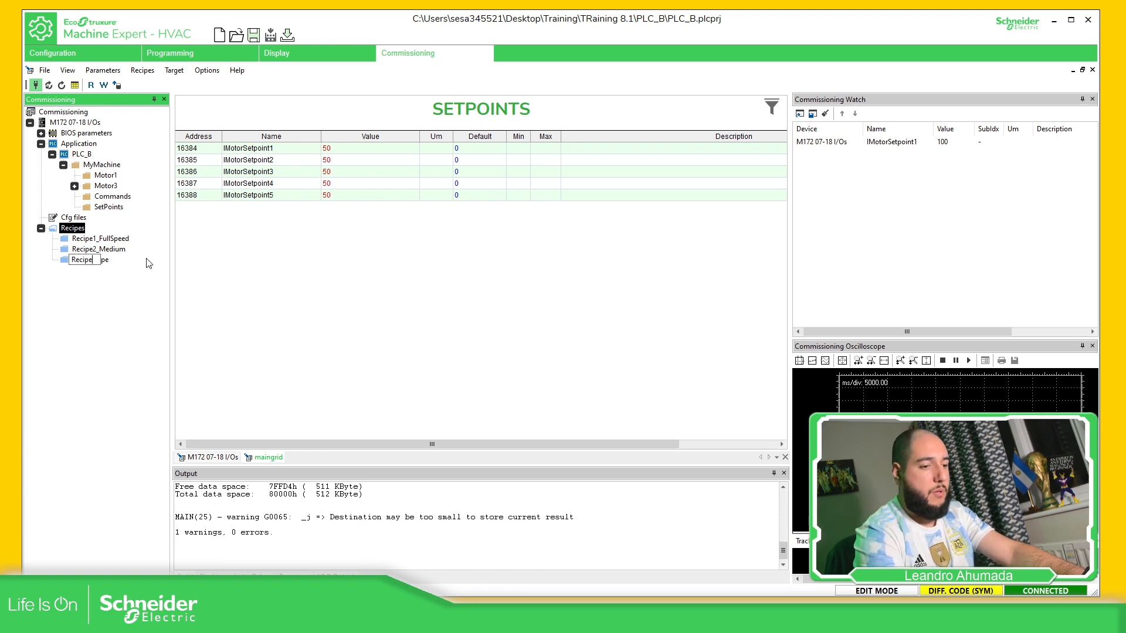
{"action": "key", "text": "Return"}
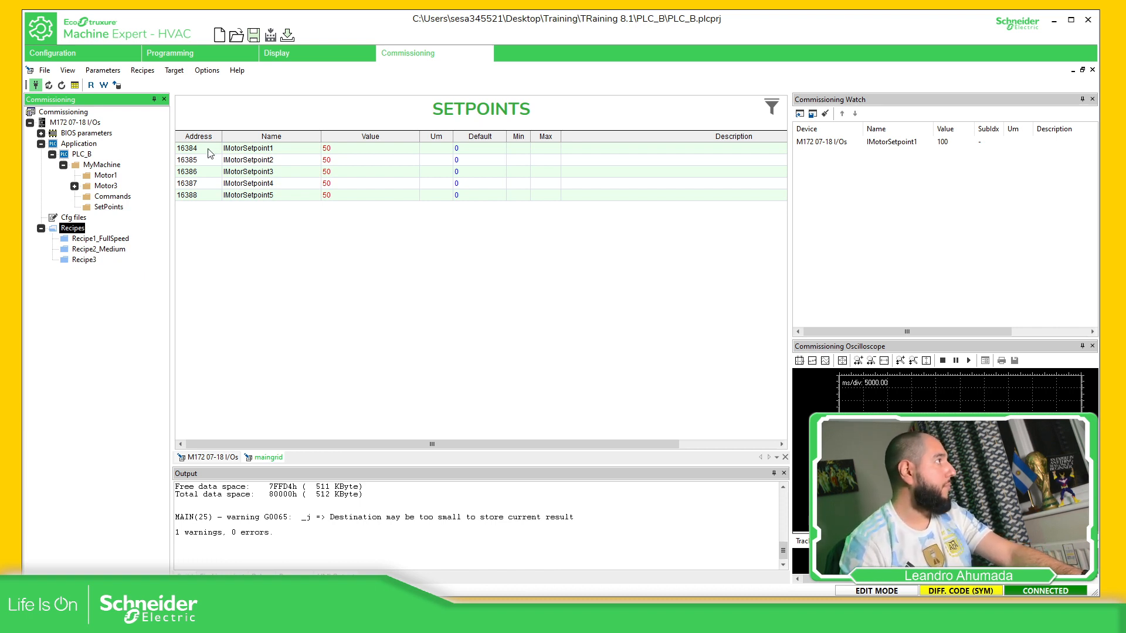
Drag the five SETPOINTS rows onto Recipe3 and open it to confirm
{"action": "left_click", "coordinate": [205, 163]}
{"action": "left_click_drag", "start_coordinate": [207, 197], "coordinate": [84, 261]}
{"action": "left_click", "coordinate": [86, 261]}
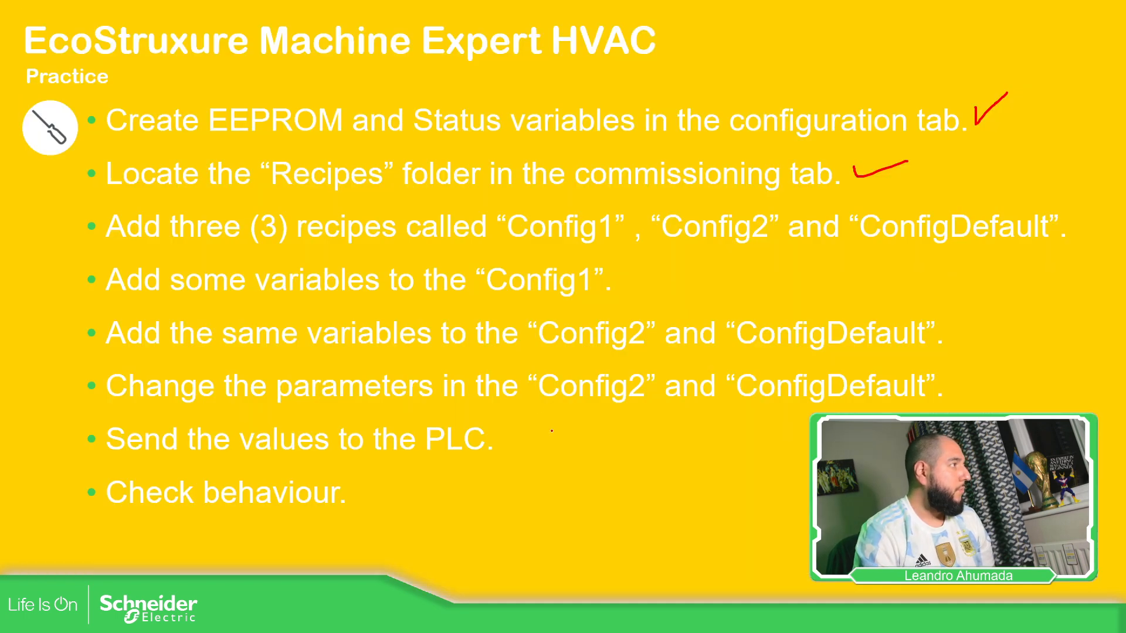
Tick the practice bullets for adding three recipes and adding variables to Config1
{"action": "left_click_drag", "start_coordinate": [1066, 223], "coordinate": [1090, 215]}
{"action": "left_click_drag", "start_coordinate": [617, 278], "coordinate": [689, 271]}
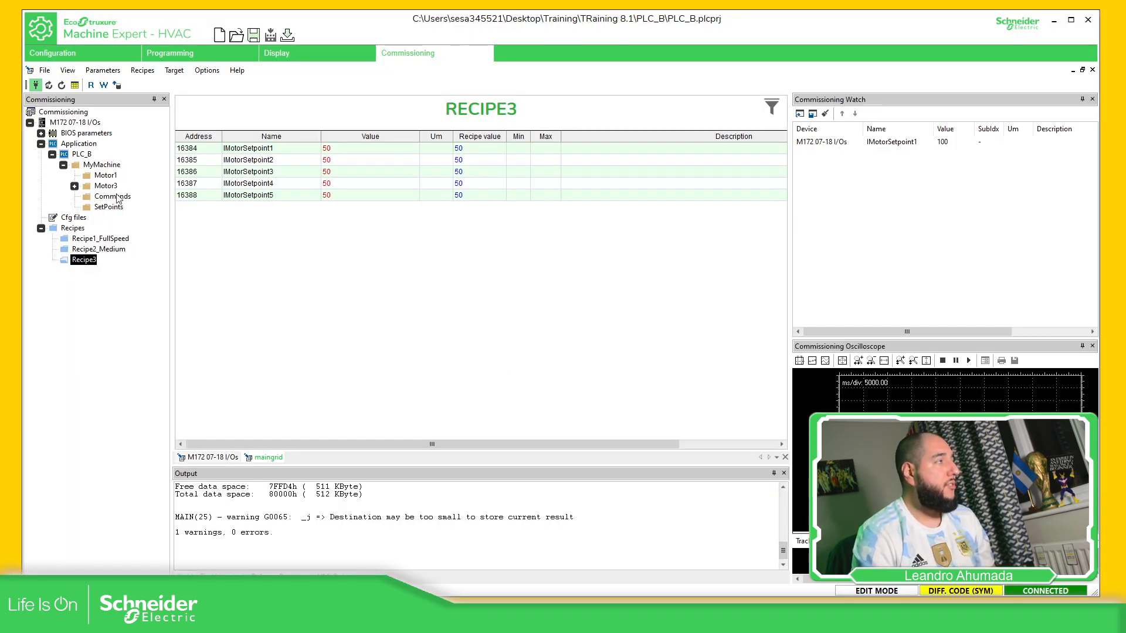
Add setpoint rows 16385–16388 to the Commissioning Watch list
{"action": "left_click", "coordinate": [200, 162]}
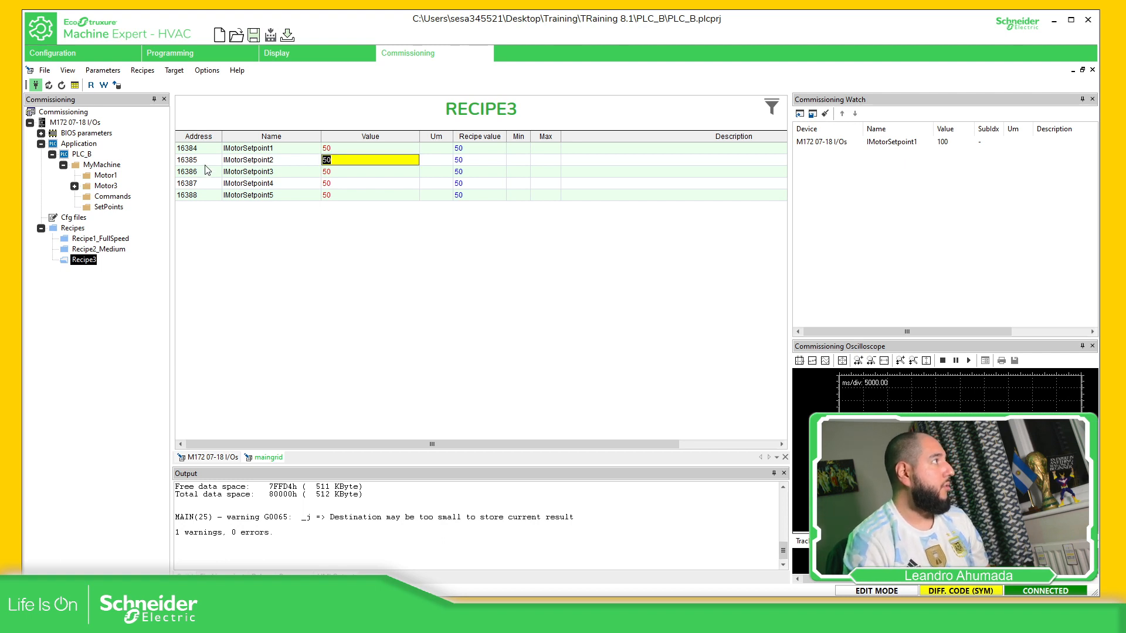
{"action": "left_click", "coordinate": [201, 185], "text": "shift"}
{"action": "left_click", "coordinate": [204, 195], "text": "shift"}
{"action": "left_click_drag", "start_coordinate": [259, 201], "coordinate": [891, 212]}
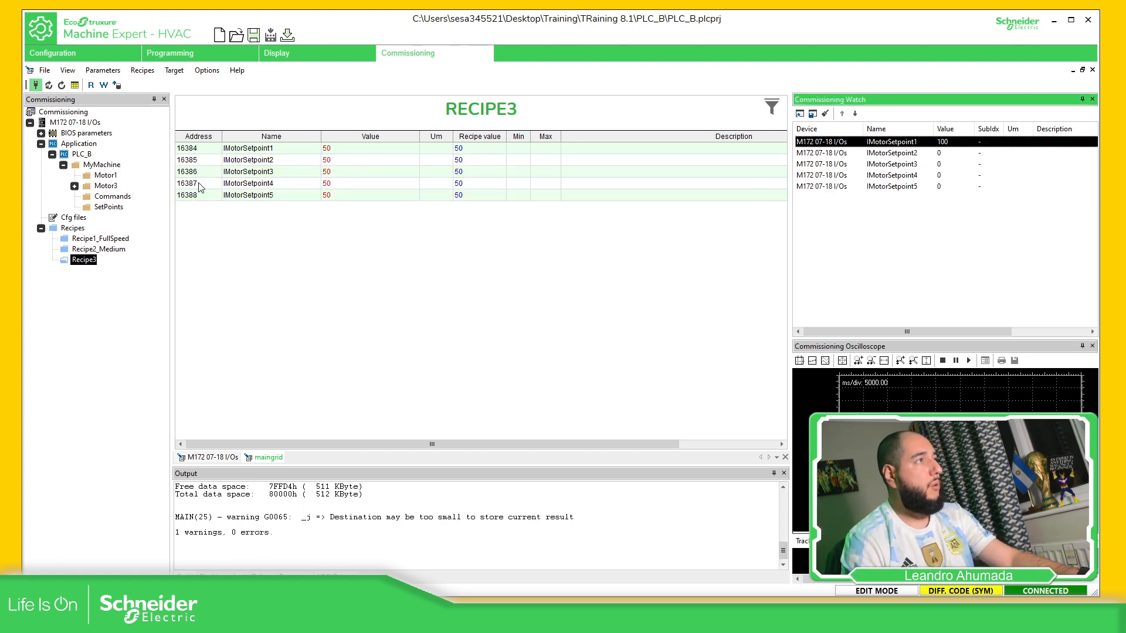
Write all recipe values of Recipe1_FullSpeed, then Recipe2_Medium, to the PLC
{"action": "left_click", "coordinate": [110, 238]}
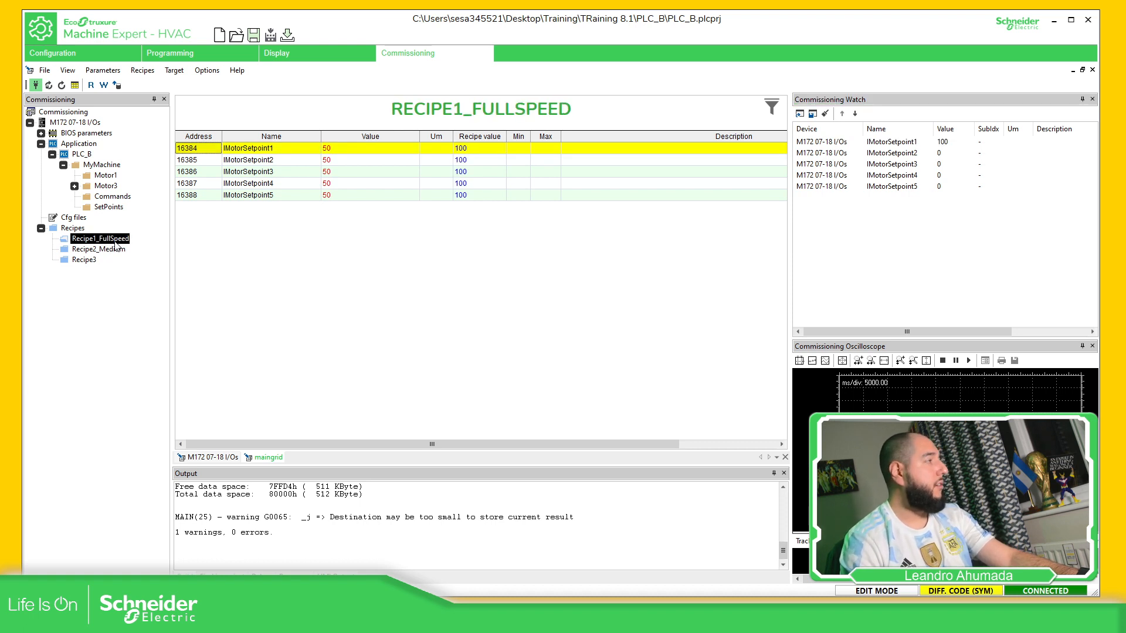
{"action": "right_click", "coordinate": [114, 240]}
{"action": "left_click", "coordinate": [160, 272]}
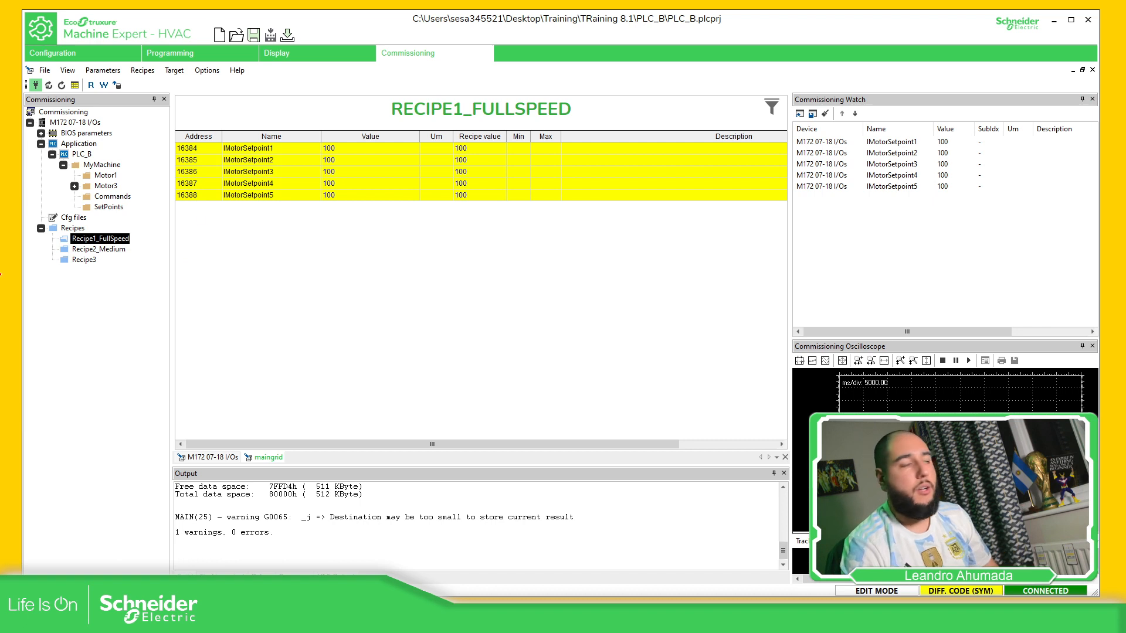
{"action": "right_click", "coordinate": [114, 251]}
{"action": "left_click", "coordinate": [164, 283]}
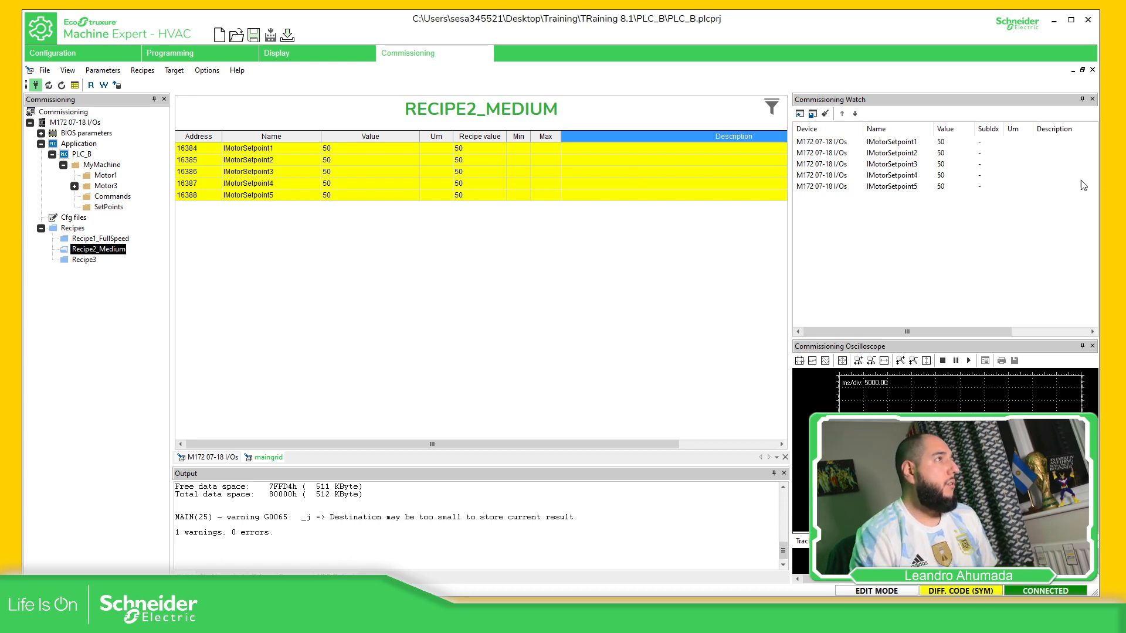
Tick 'Send the values to the PLC.' on the practice slide
{"action": "left_click", "coordinate": [1114, 199]}
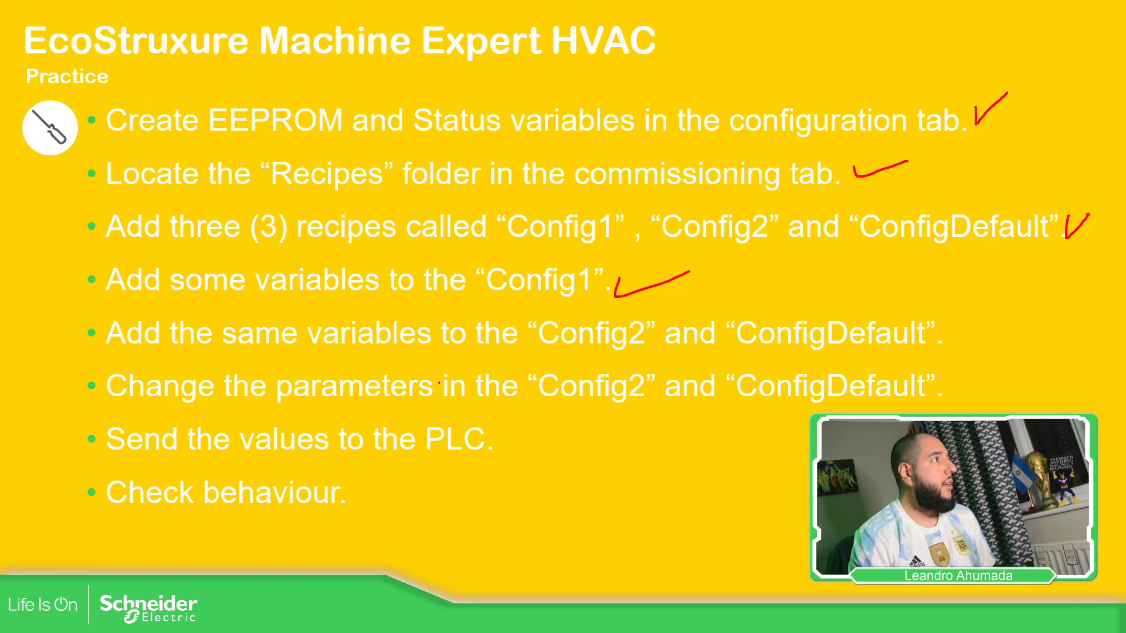
{"action": "left_click_drag", "start_coordinate": [525, 426], "coordinate": [634, 420]}
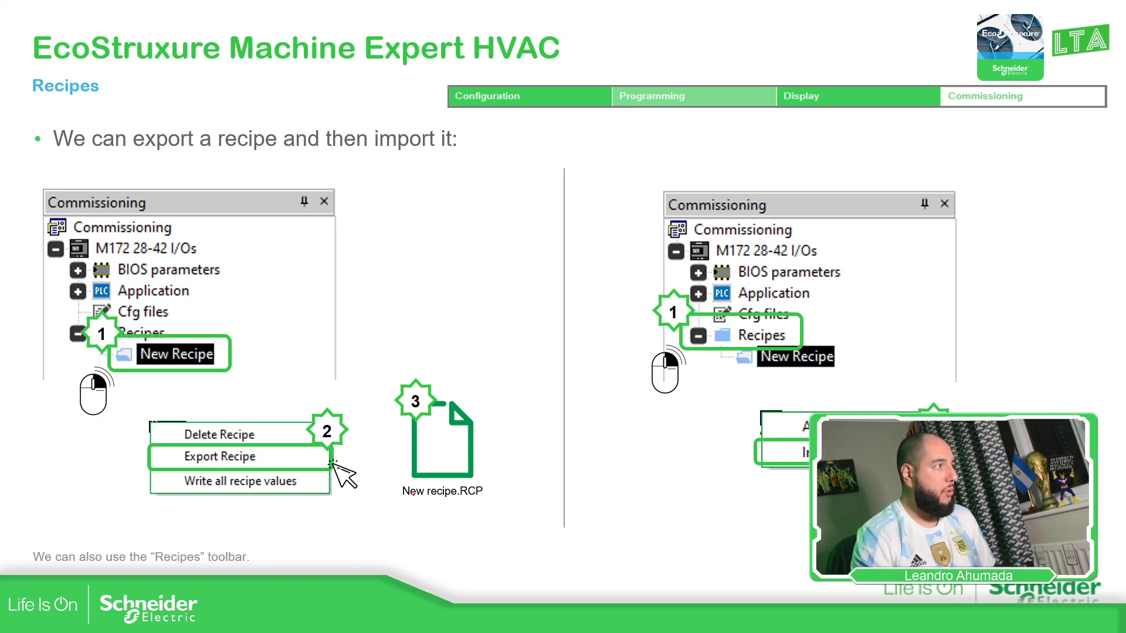
Circle the exported New recipe.RCP file and advance to the next slide
{"action": "mouse_move", "coordinate": [392, 482]}
{"action": "left_mouse_down"}
{"action": "mouse_move", "coordinate": [394, 498]}
{"action": "mouse_move", "coordinate": [516, 467]}
{"action": "mouse_move", "coordinate": [470, 502]}
{"action": "mouse_move", "coordinate": [394, 502]}
{"action": "left_mouse_up"}
{"action": "left_click_drag", "start_coordinate": [469, 504], "coordinate": [497, 497]}
{"action": "key", "text": "Right"}
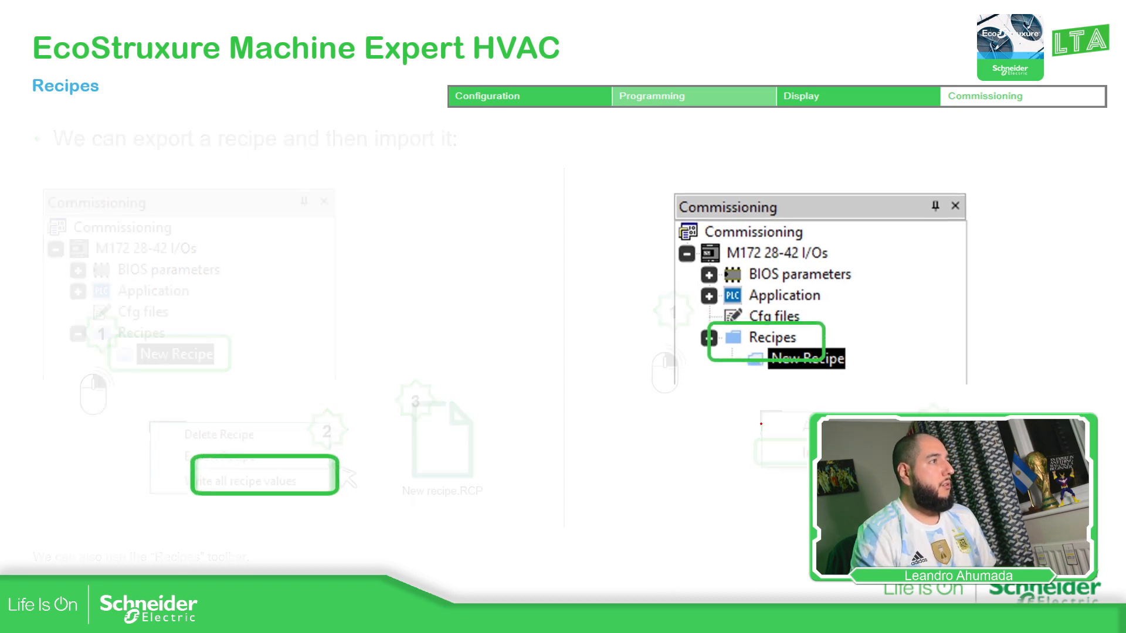
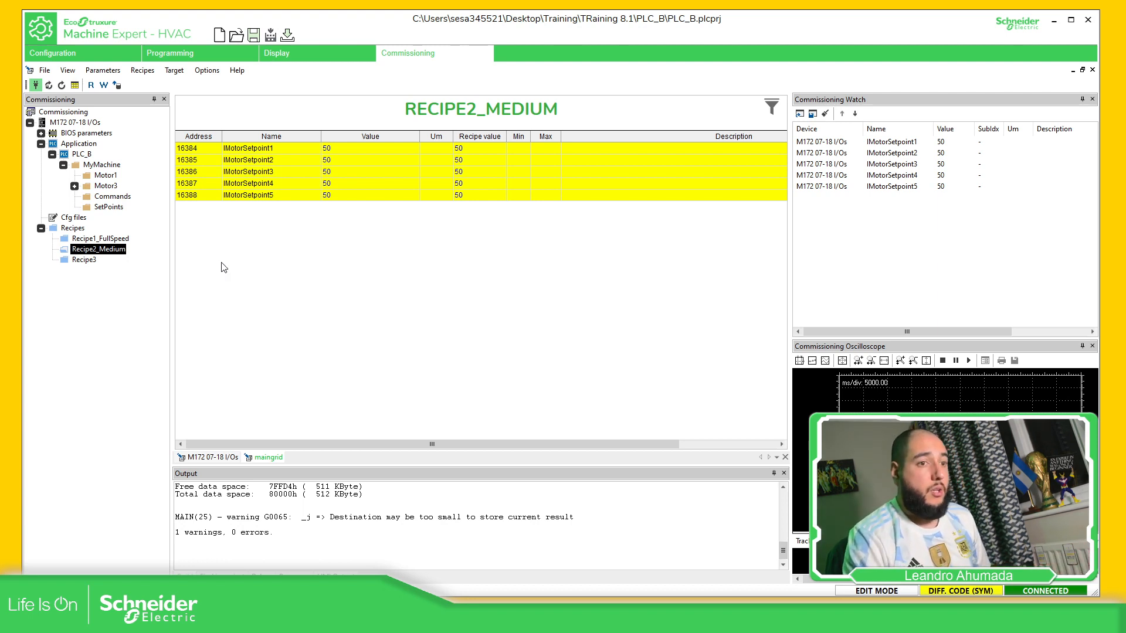
Open Recipe3 to show IMotorSetpoint1–5, each with a recipe value of 50
{"action": "left_click", "coordinate": [91, 258]}
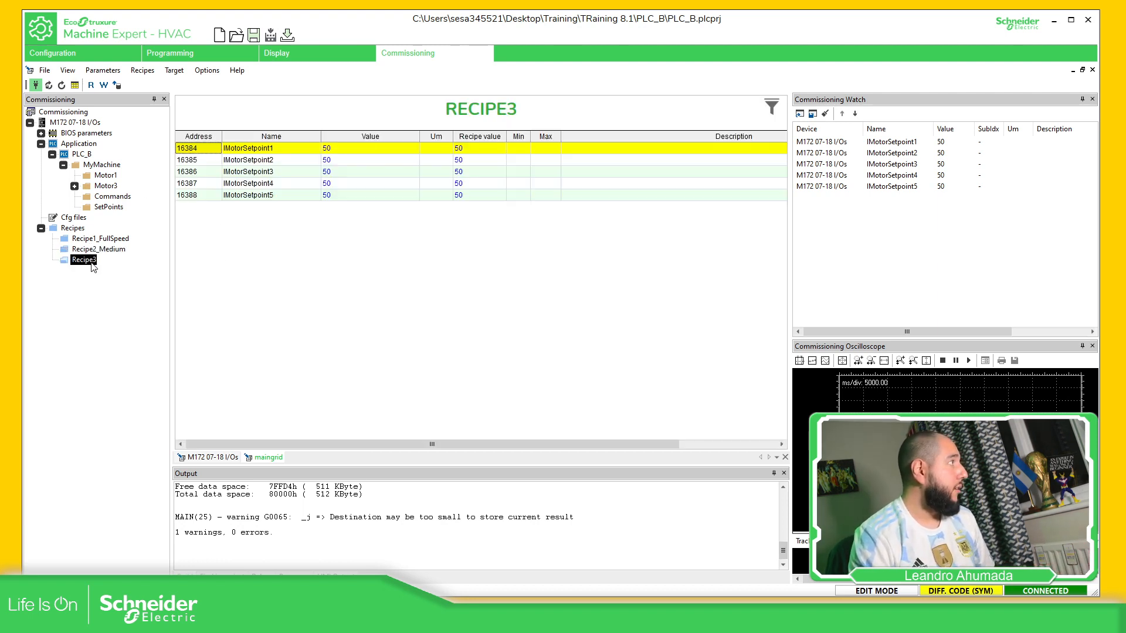
Export Recipe3 to the RCP file Recipe3.RCP, saved in the LTA_AddOn folder
{"action": "right_click", "coordinate": [86, 261]}
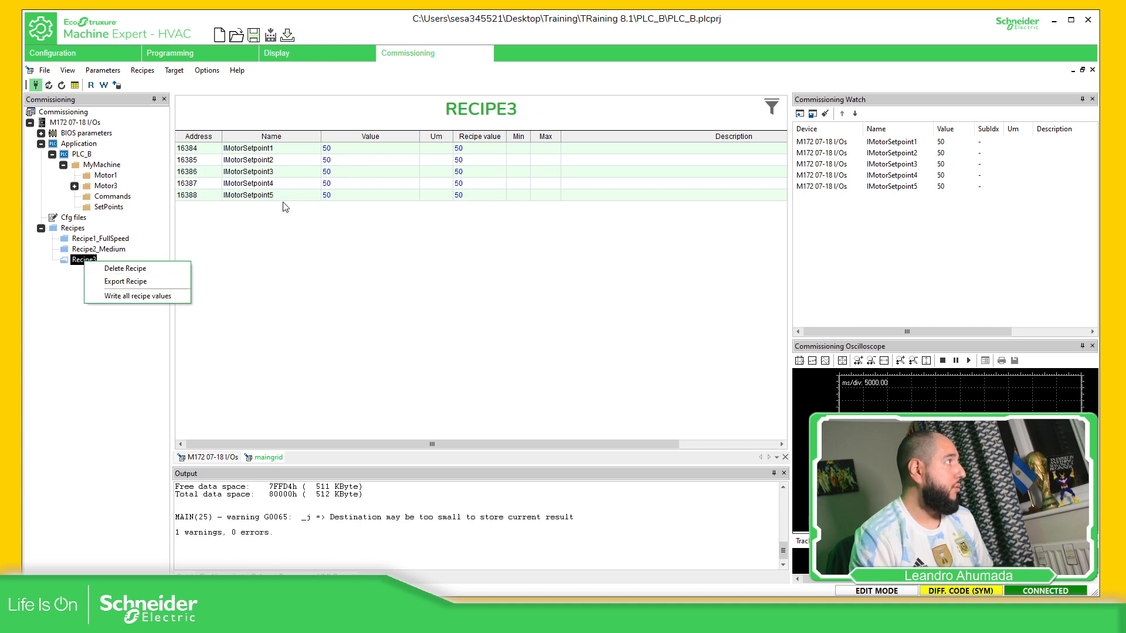
{"action": "left_click", "coordinate": [146, 287]}
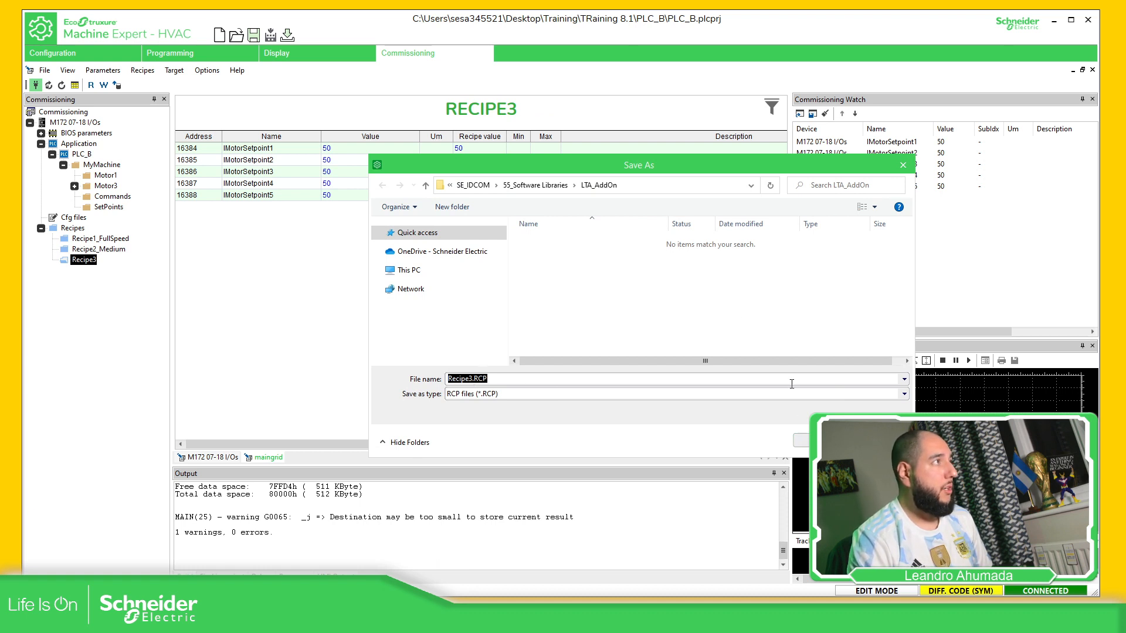
{"action": "left_click", "coordinate": [688, 189]}
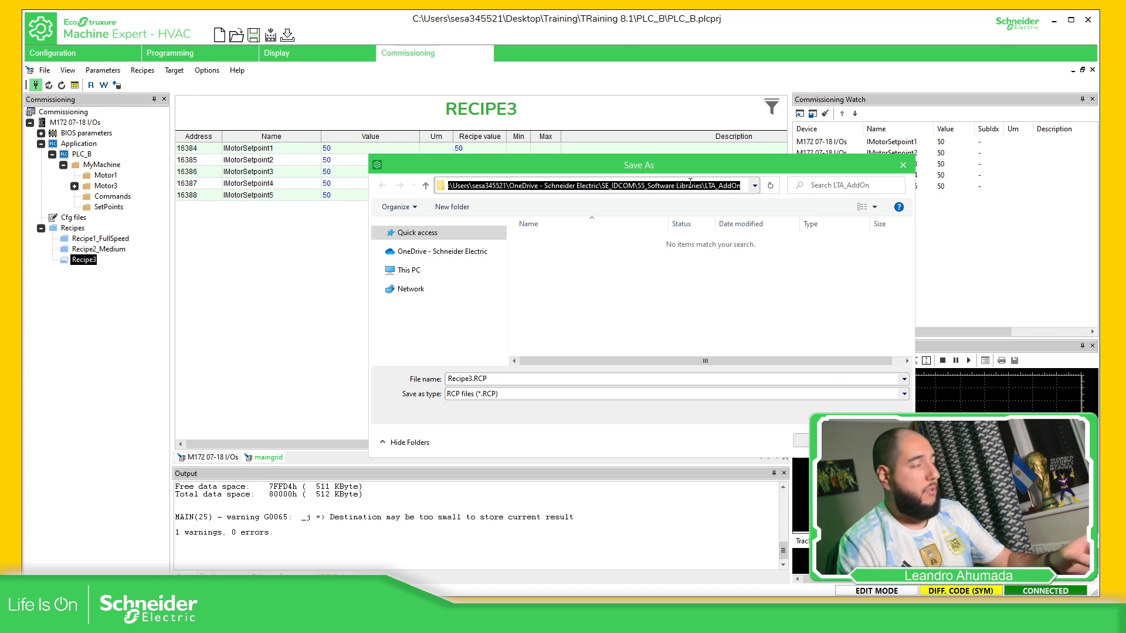
{"action": "left_click", "coordinate": [770, 265]}
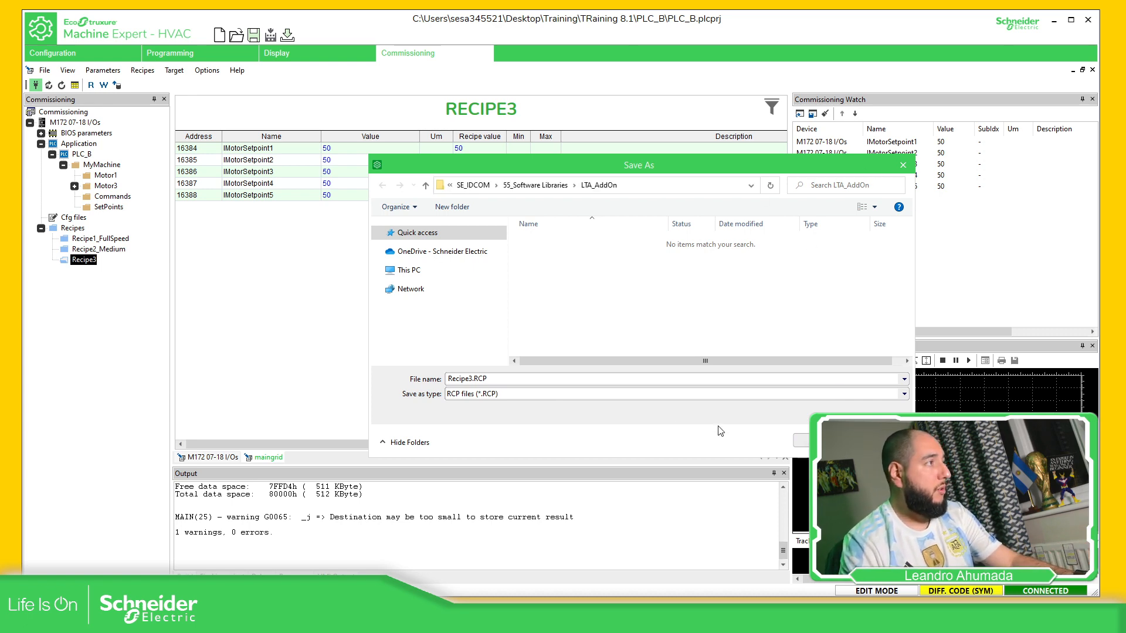
{"action": "left_click", "coordinate": [819, 440]}
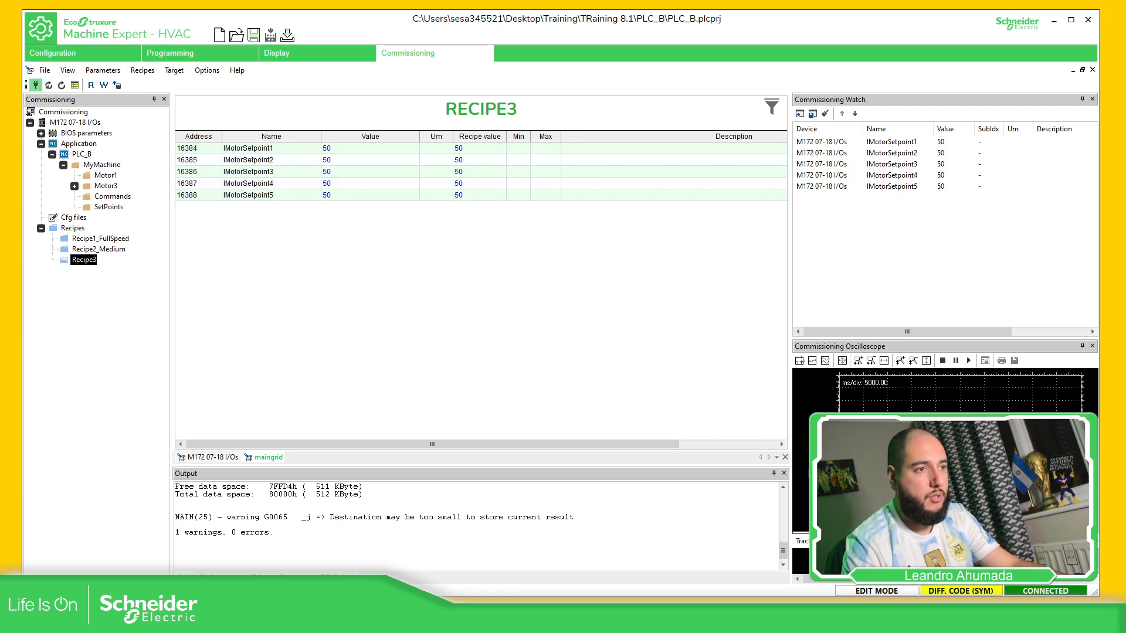
Open Recipe3.RCP from the LTA_AddOn folder in Notepad++
{"action": "left_click_drag", "start_coordinate": [1125, 113], "coordinate": [511, 68]}
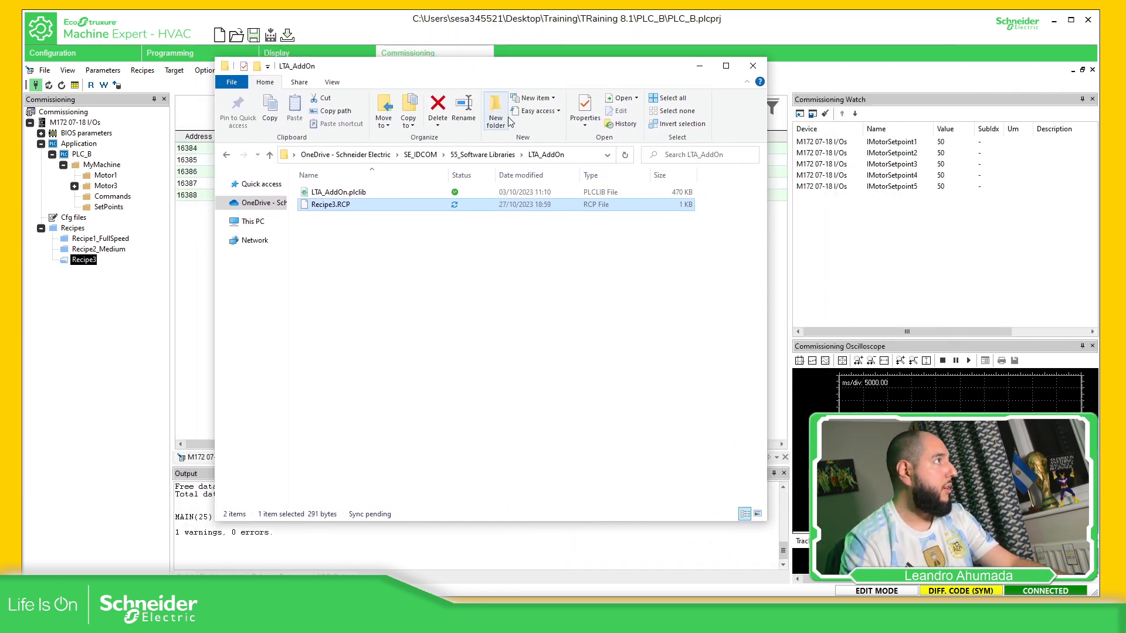
{"action": "right_click", "coordinate": [331, 203]}
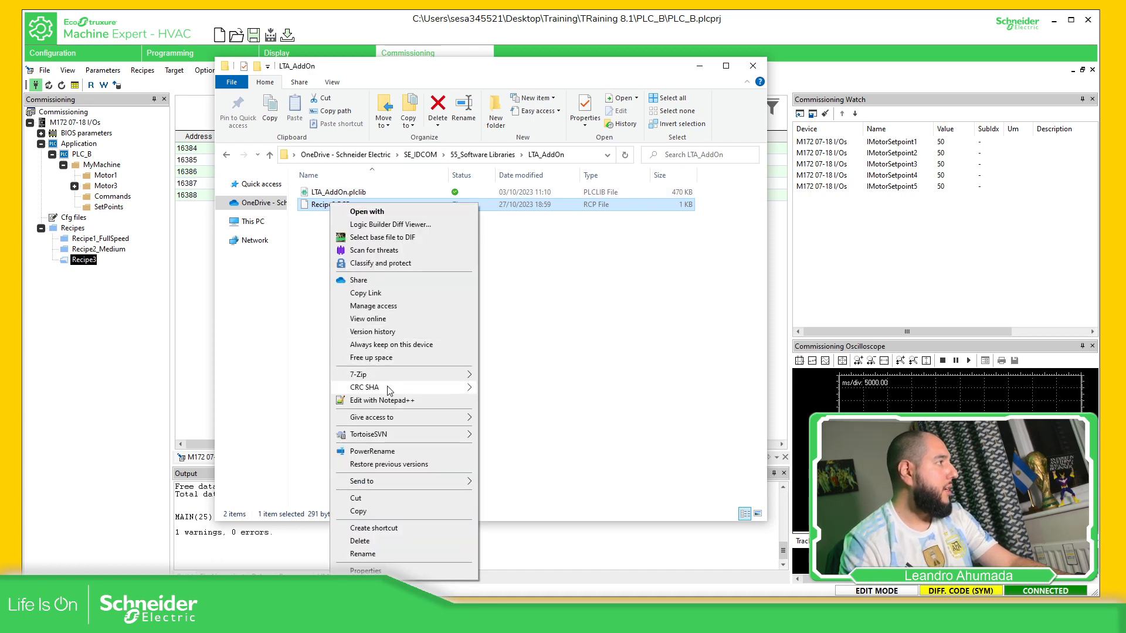
{"action": "left_click", "coordinate": [382, 402]}
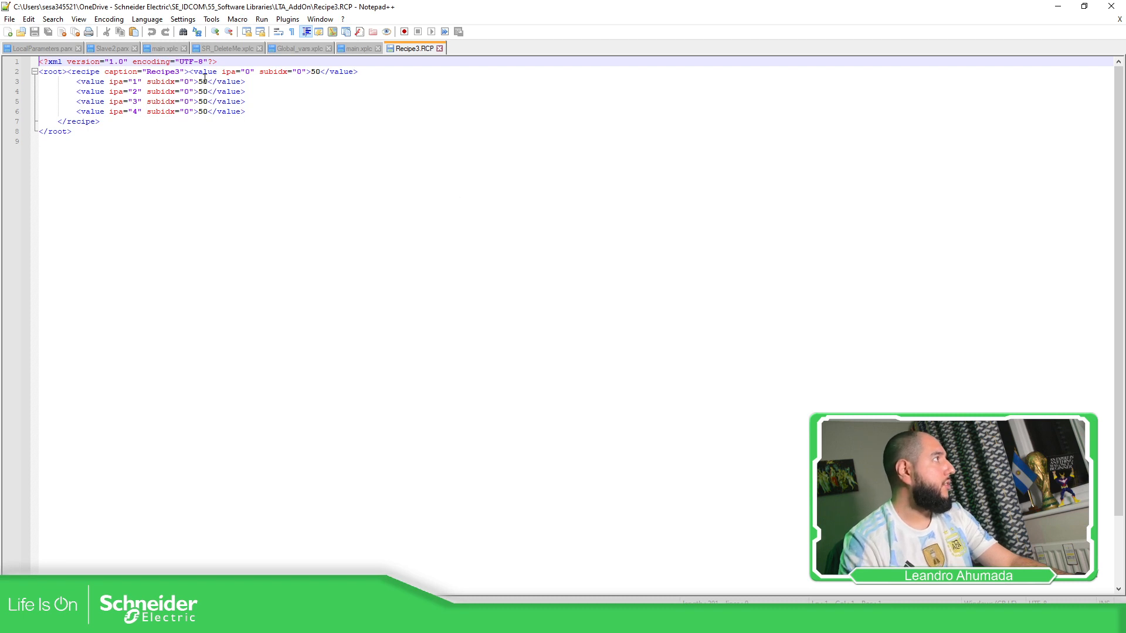
Change the values on lines 3–6 from 50 to 75, 23, 5 and 16, then save
{"action": "double_click", "coordinate": [199, 81]}
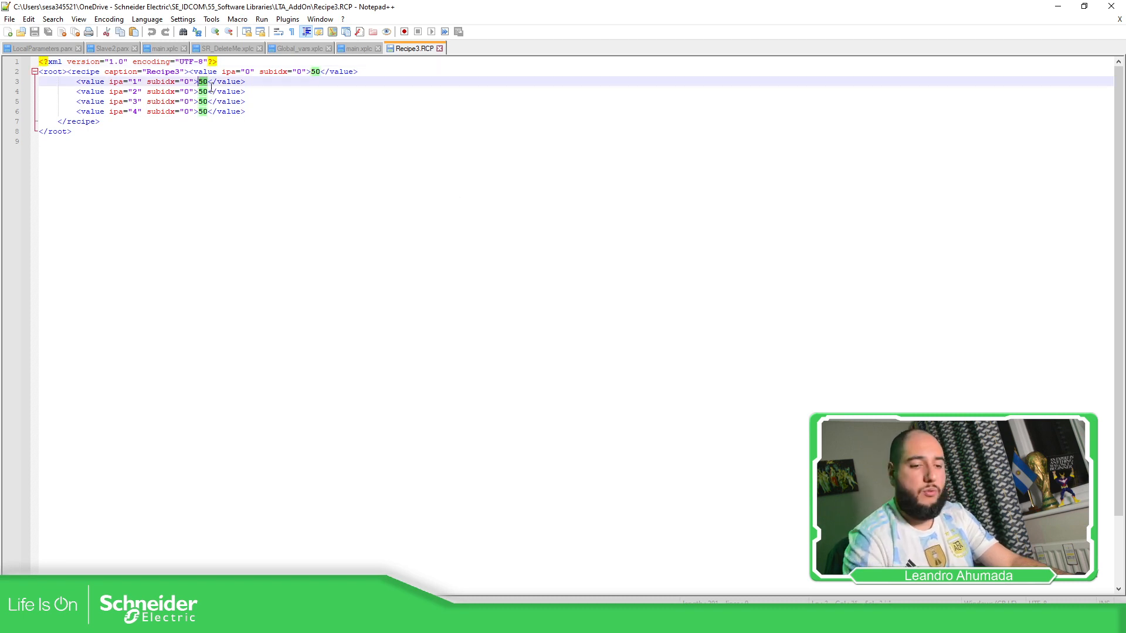
{"action": "type", "text": "75"}
{"action": "double_click", "coordinate": [206, 91]}
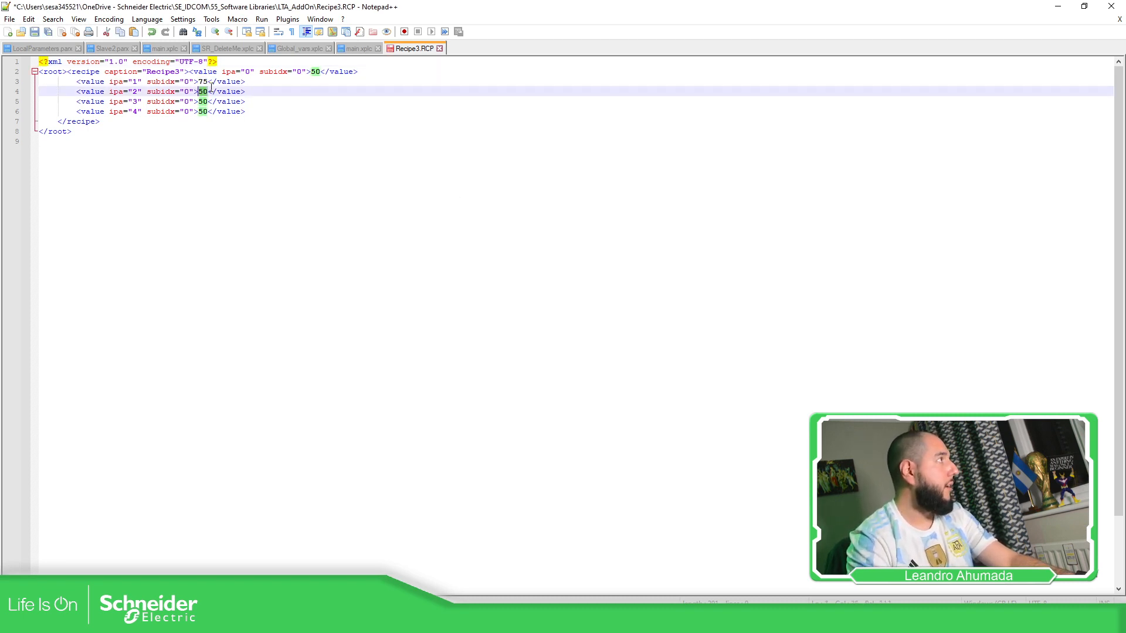
{"action": "type", "text": "23"}
{"action": "key", "text": "Down"}
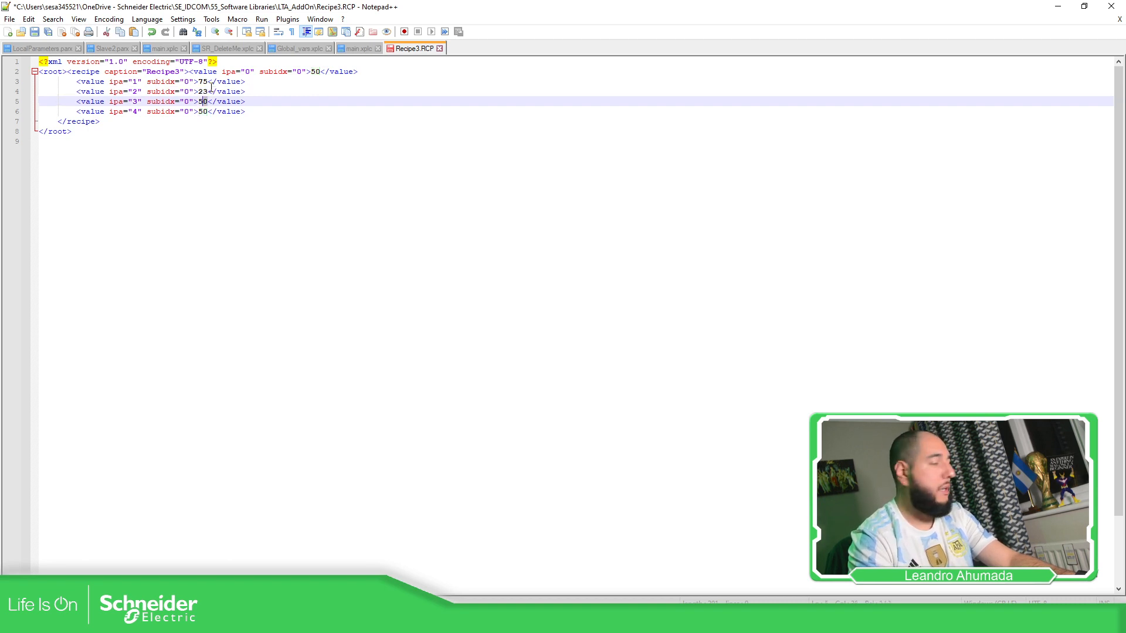
{"action": "key", "text": "BackSpace"}
{"action": "key", "text": "Down"}
{"action": "key", "text": "Right"}
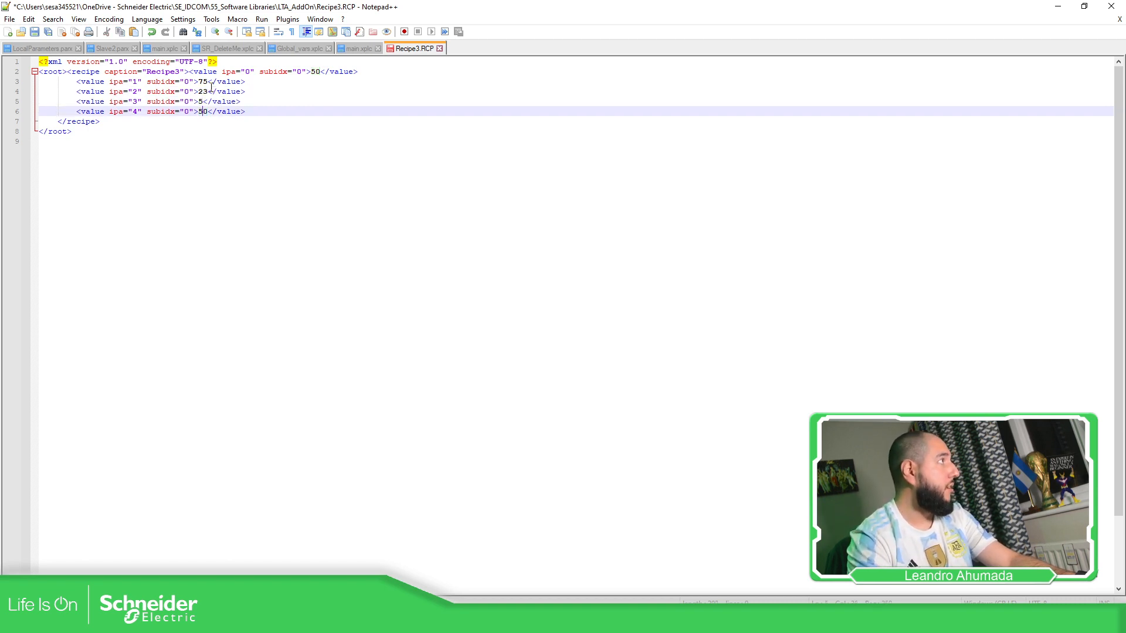
{"action": "key", "text": "shift+Left"}
{"action": "key", "text": "shift+Left"}
{"action": "type", "text": "16"}
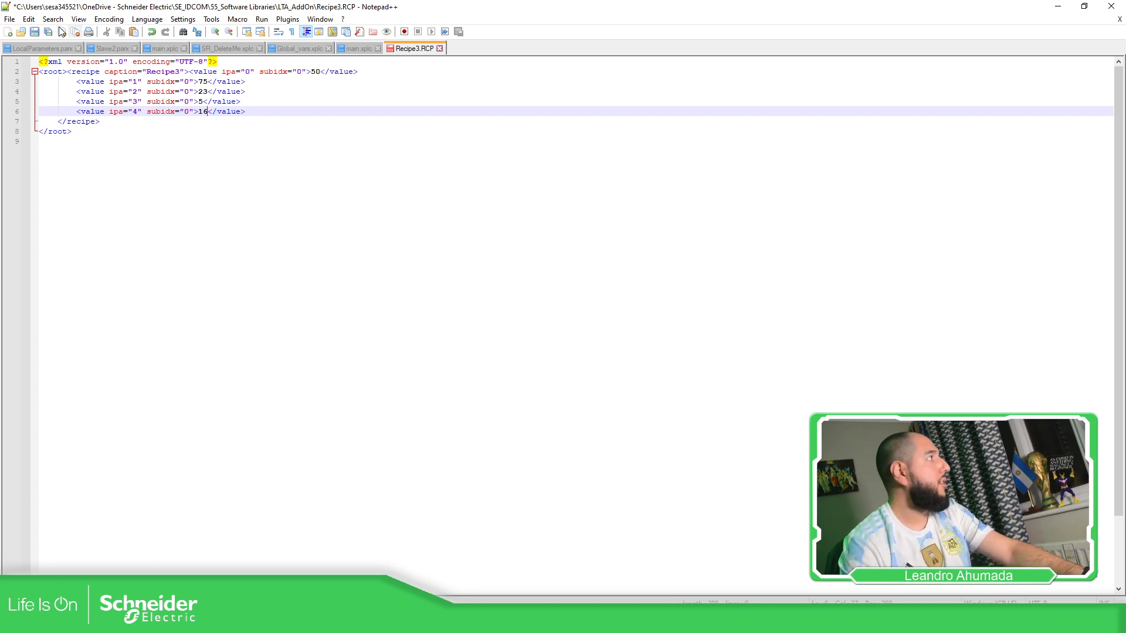
{"action": "left_click", "coordinate": [35, 33]}
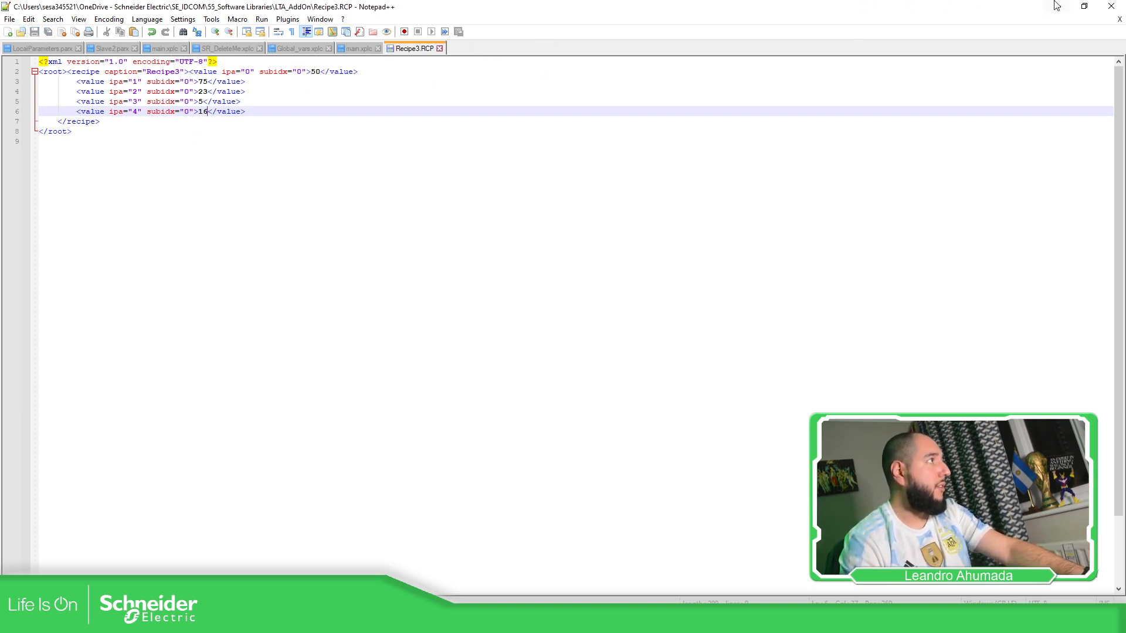
Close Notepad++ and rename Recipe3.RCP to RecipeLTA.RCP in the LTA_AddOn folder
{"action": "left_click", "coordinate": [1111, 6]}
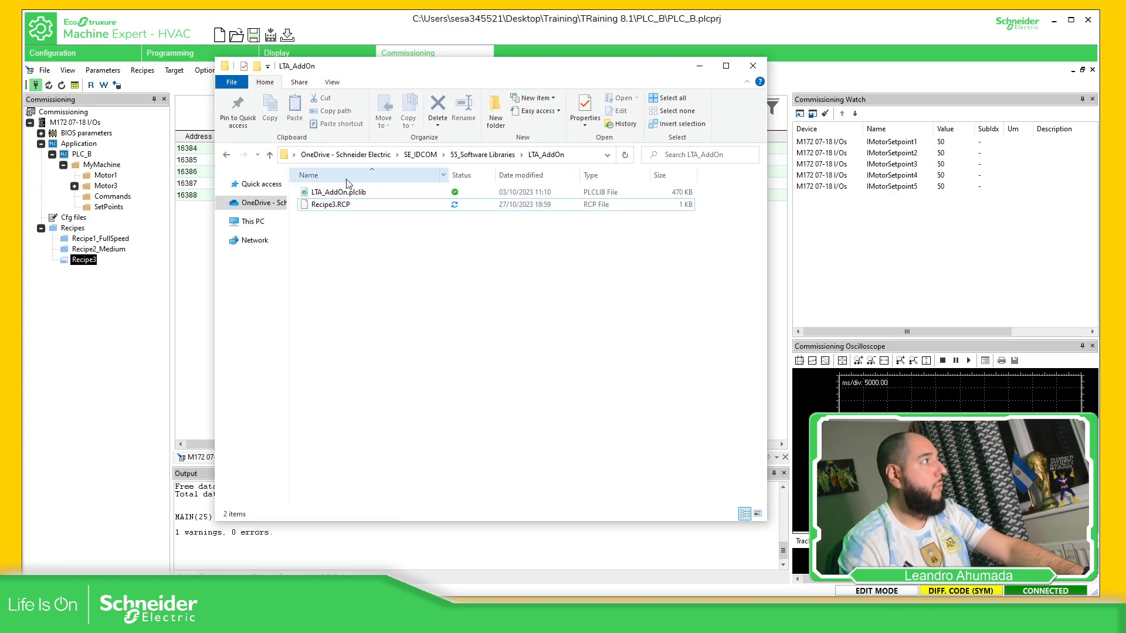
{"action": "left_click", "coordinate": [334, 208]}
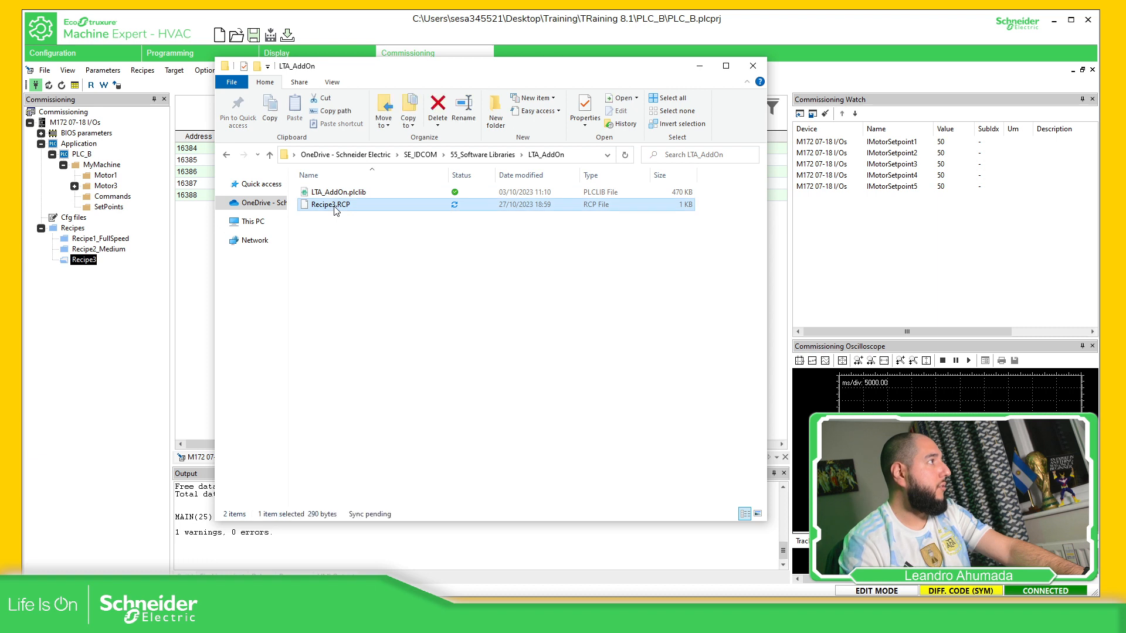
{"action": "left_click", "coordinate": [336, 209]}
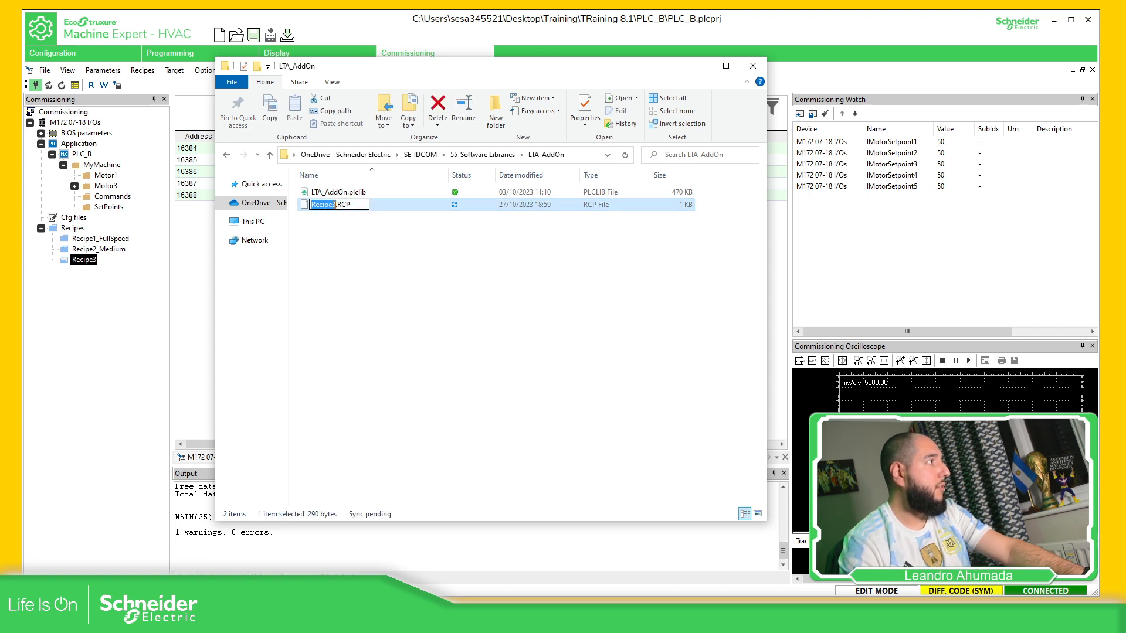
{"action": "left_click", "coordinate": [340, 205]}
{"action": "type", "text": "LTA"}
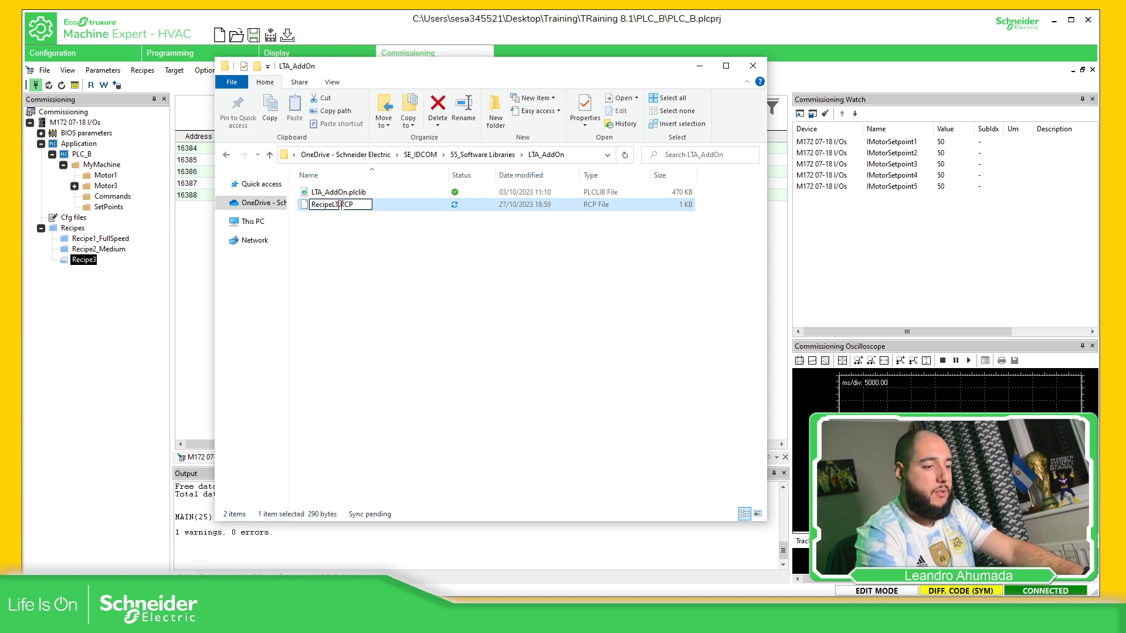
{"action": "key", "text": "Return"}
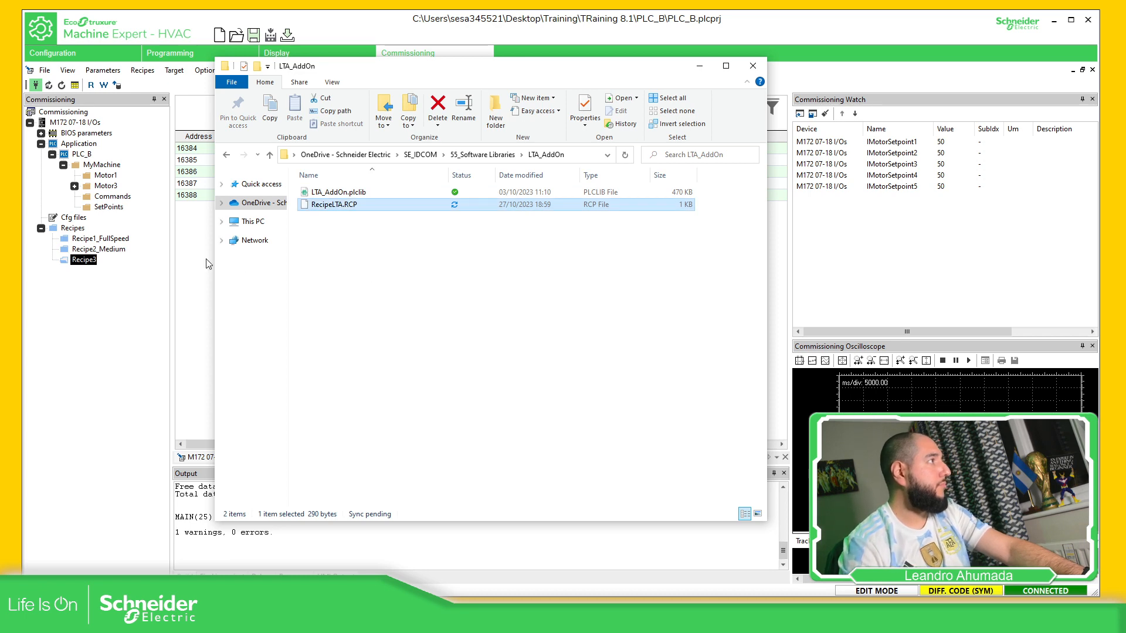
{"action": "left_click", "coordinate": [206, 264]}
{"action": "right_click", "coordinate": [73, 229]}
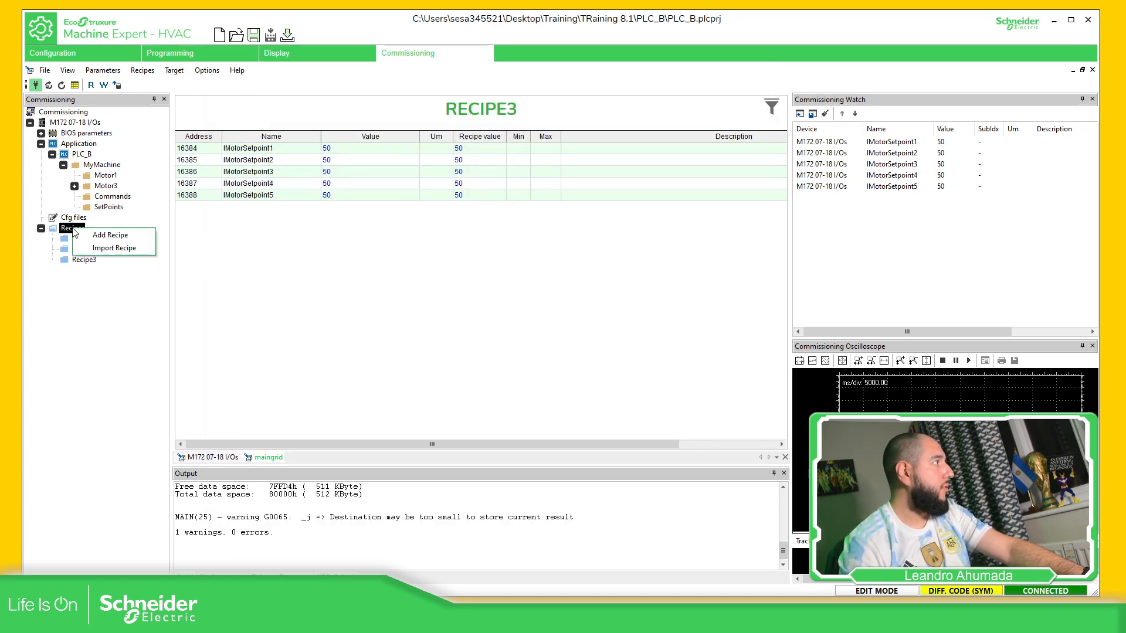
Import RecipeLTA.RCP over Recipe3 and confirm its values read 50, 75, 23, 5, 16
{"action": "left_click", "coordinate": [115, 247]}
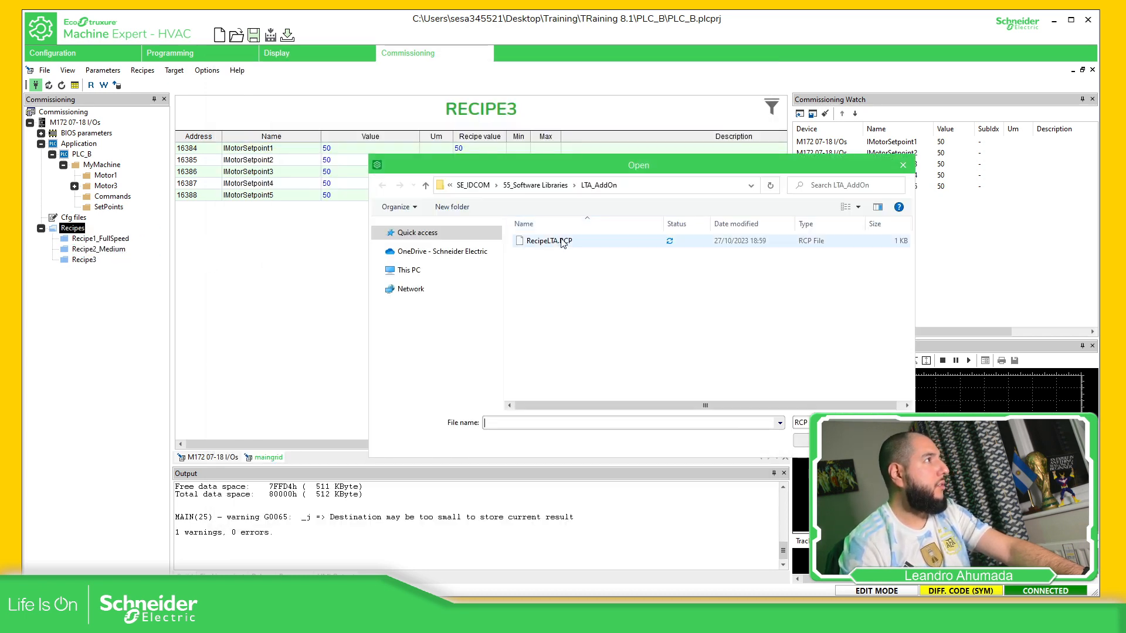
{"action": "left_click", "coordinate": [563, 242]}
{"action": "left_click", "coordinate": [807, 441]}
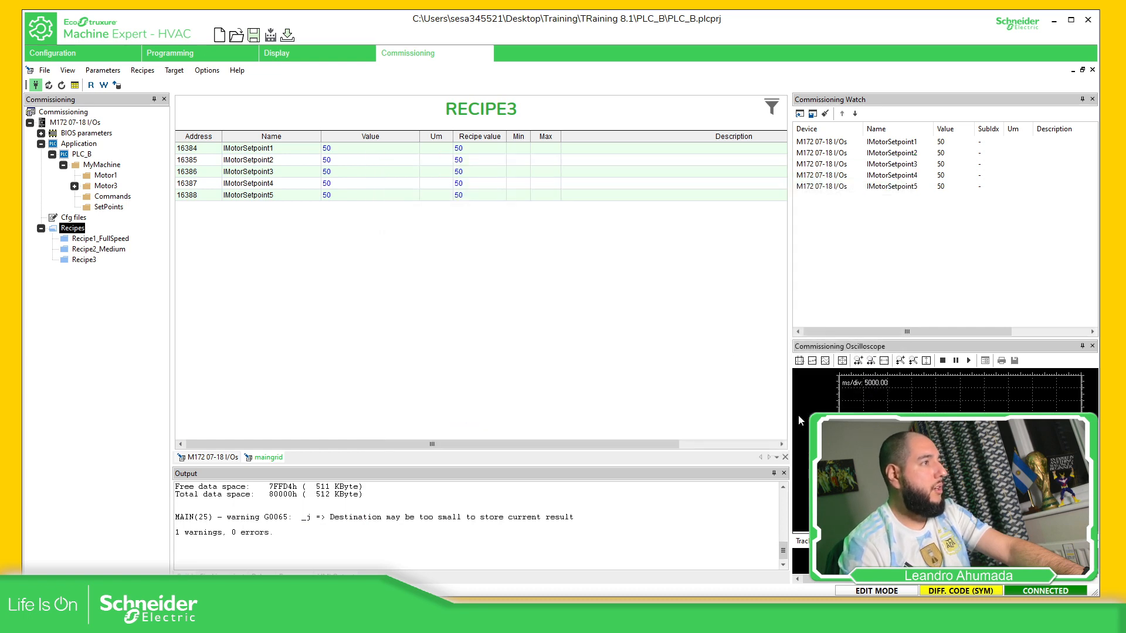
{"action": "left_click", "coordinate": [526, 335]}
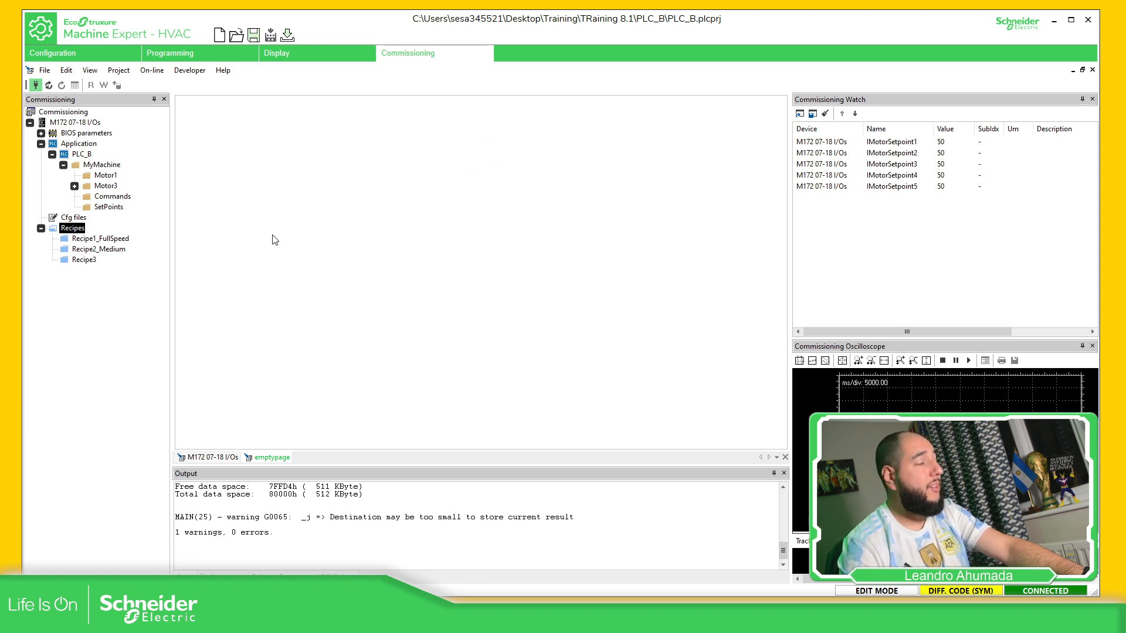
{"action": "left_click", "coordinate": [73, 263]}
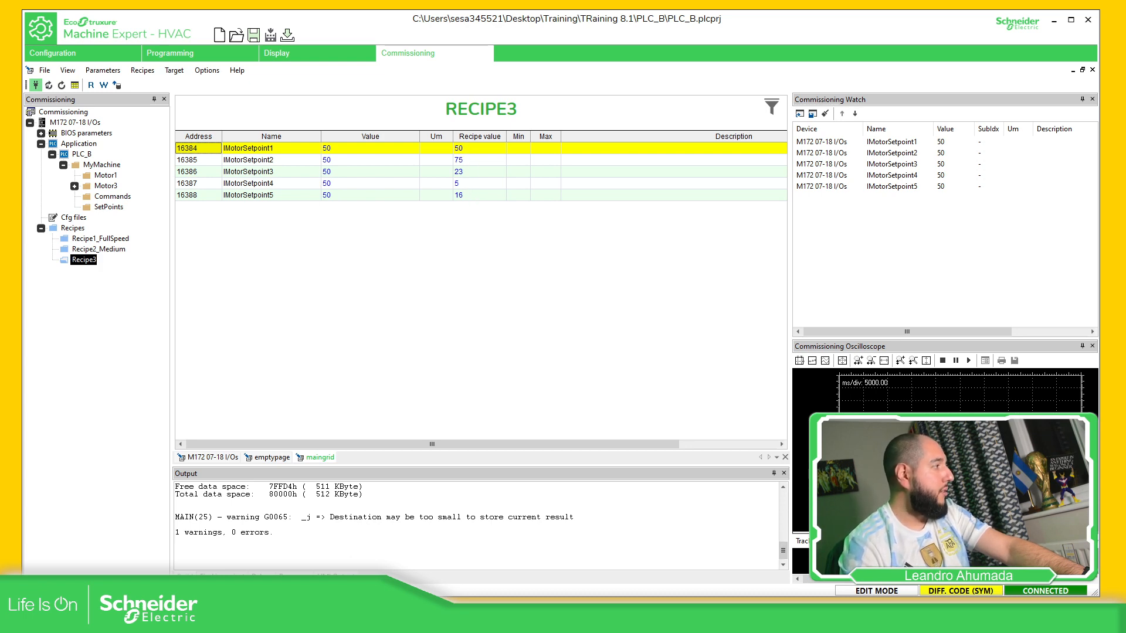
{"action": "mouse_move", "coordinate": [170, 620]}
{"action": "left_click", "coordinate": [311, 557]}
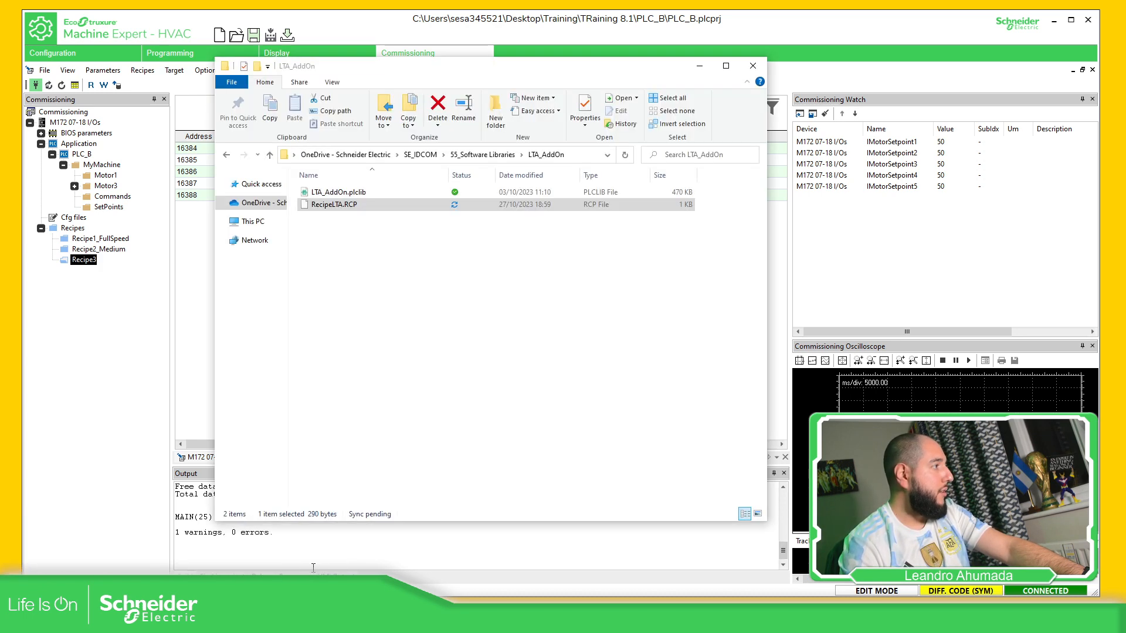
Edit caption="Recipe3" to "RecipeLTA" on line 2 of RecipeLTA.RCP, save and close Notepad++
{"action": "right_click", "coordinate": [351, 210]}
{"action": "right_click", "coordinate": [340, 203]}
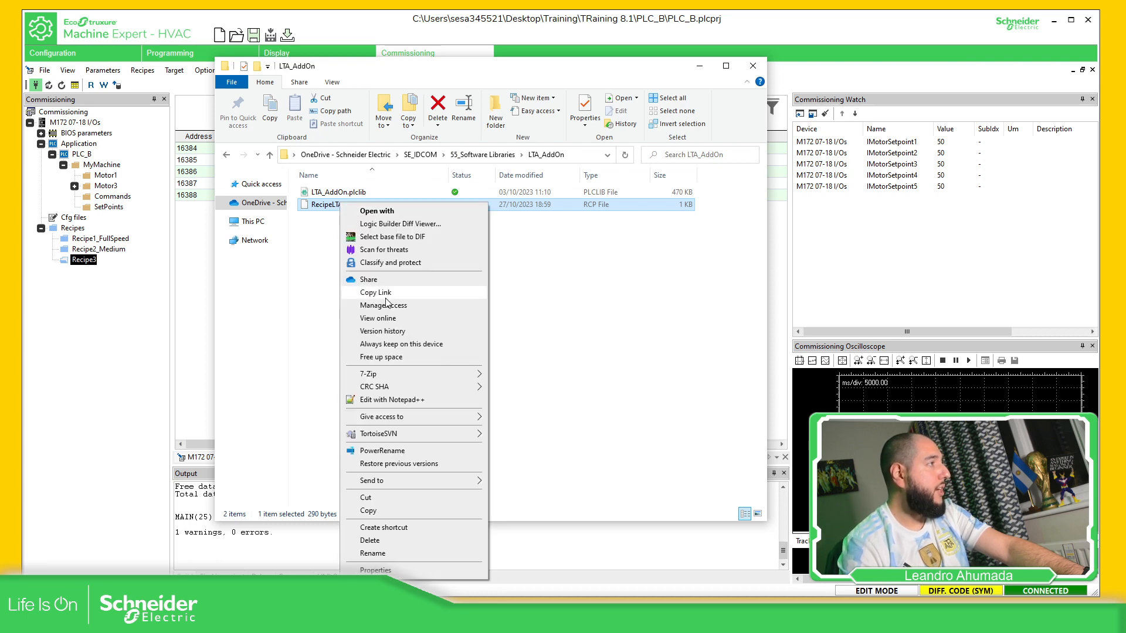
{"action": "left_click", "coordinate": [387, 400]}
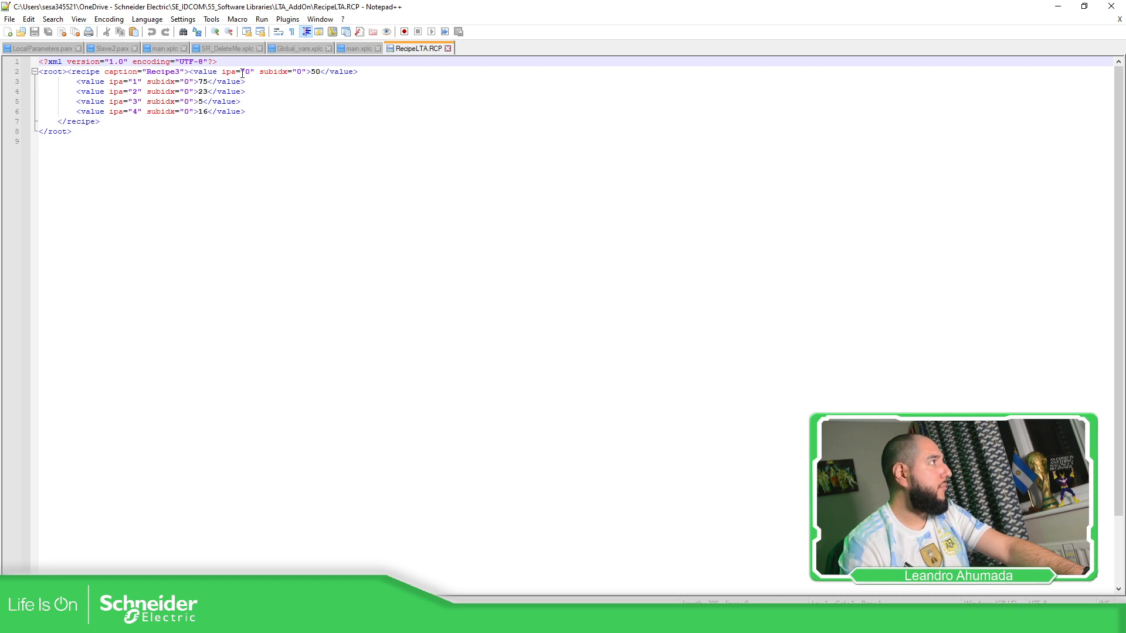
{"action": "left_click", "coordinate": [183, 72]}
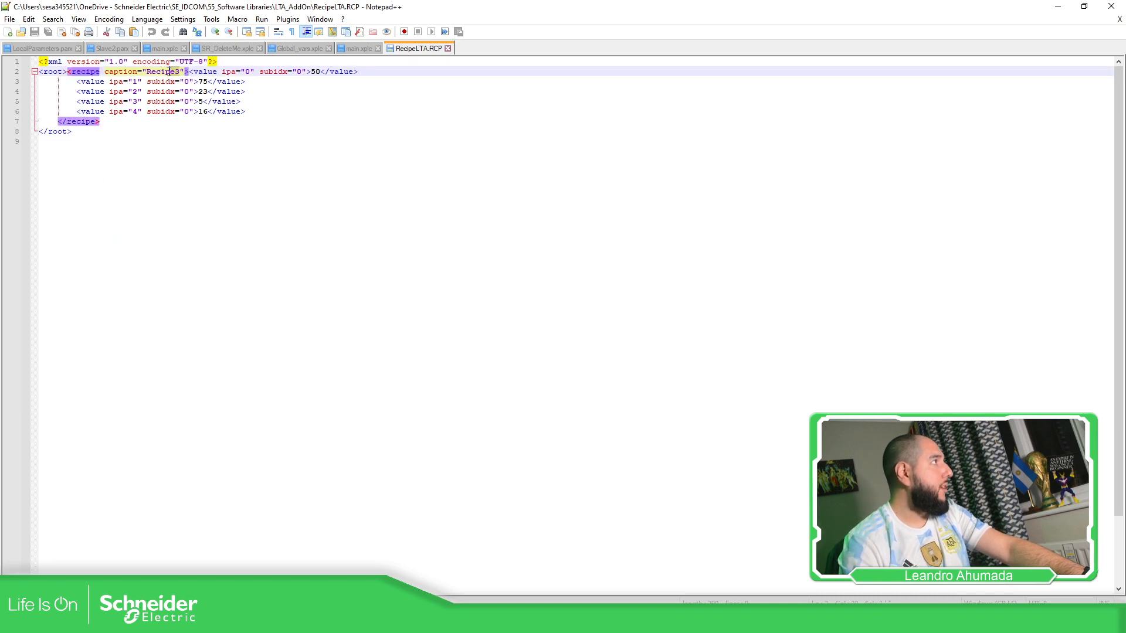
{"action": "left_click_drag", "start_coordinate": [148, 73], "coordinate": [180, 72]}
{"action": "left_click", "coordinate": [180, 72]}
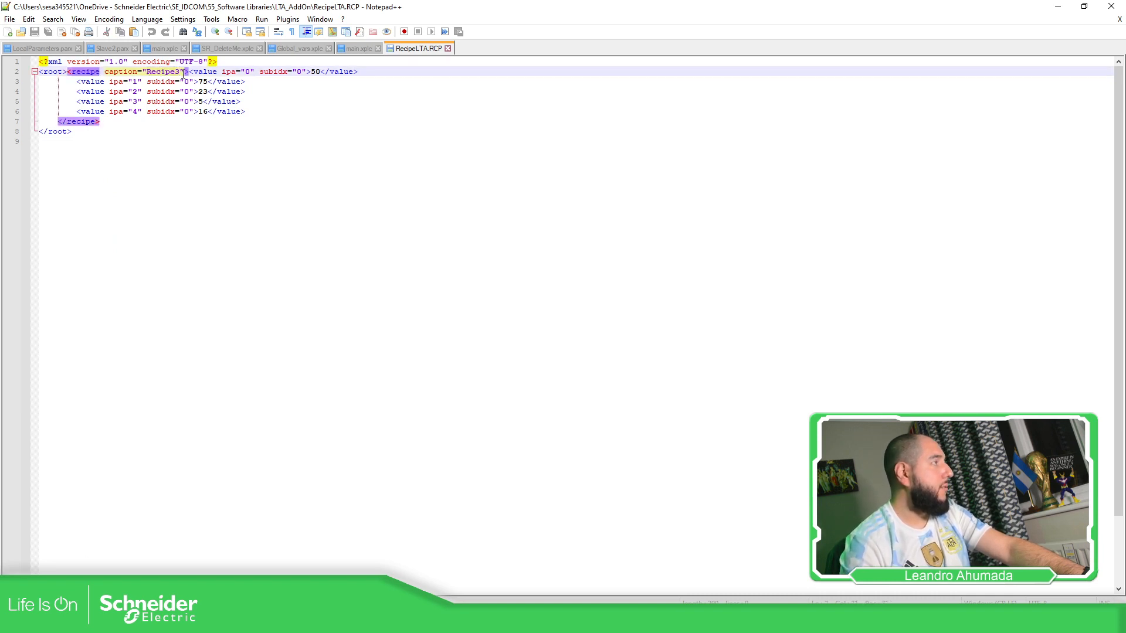
{"action": "key", "text": "BackSpace"}
{"action": "type", "text": "LTA"}
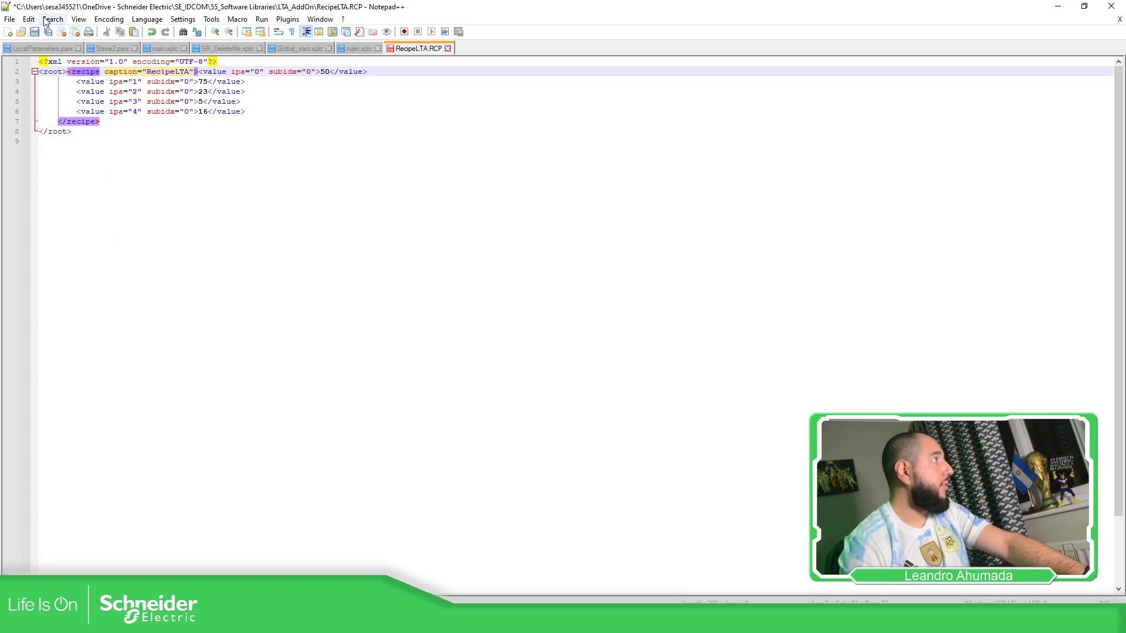
{"action": "left_click", "coordinate": [34, 32]}
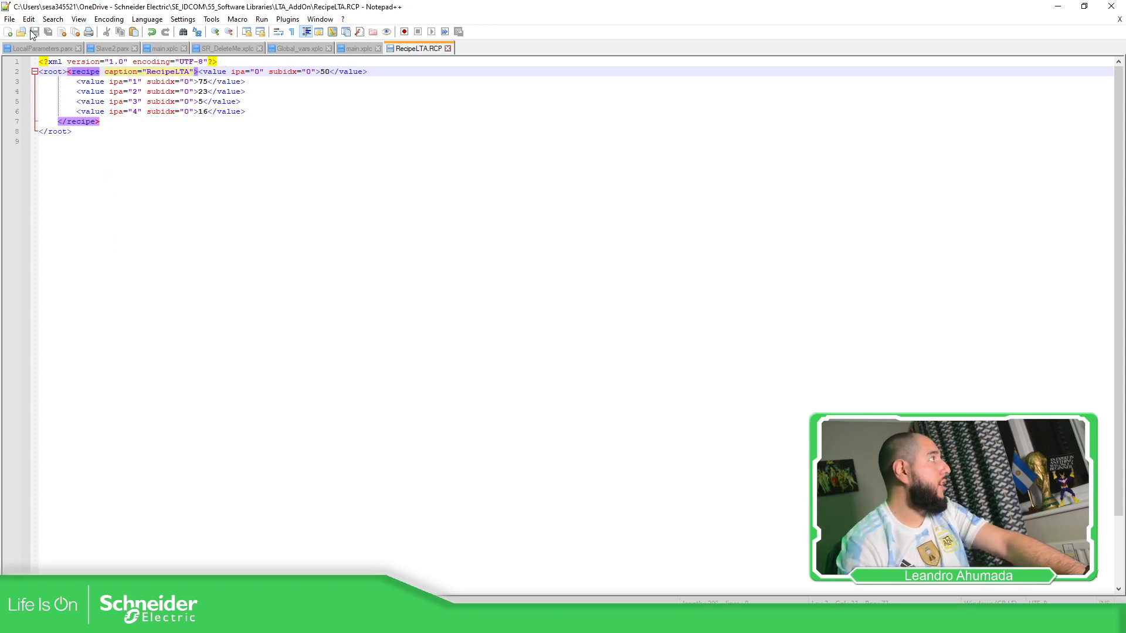
{"action": "left_click", "coordinate": [1111, 6]}
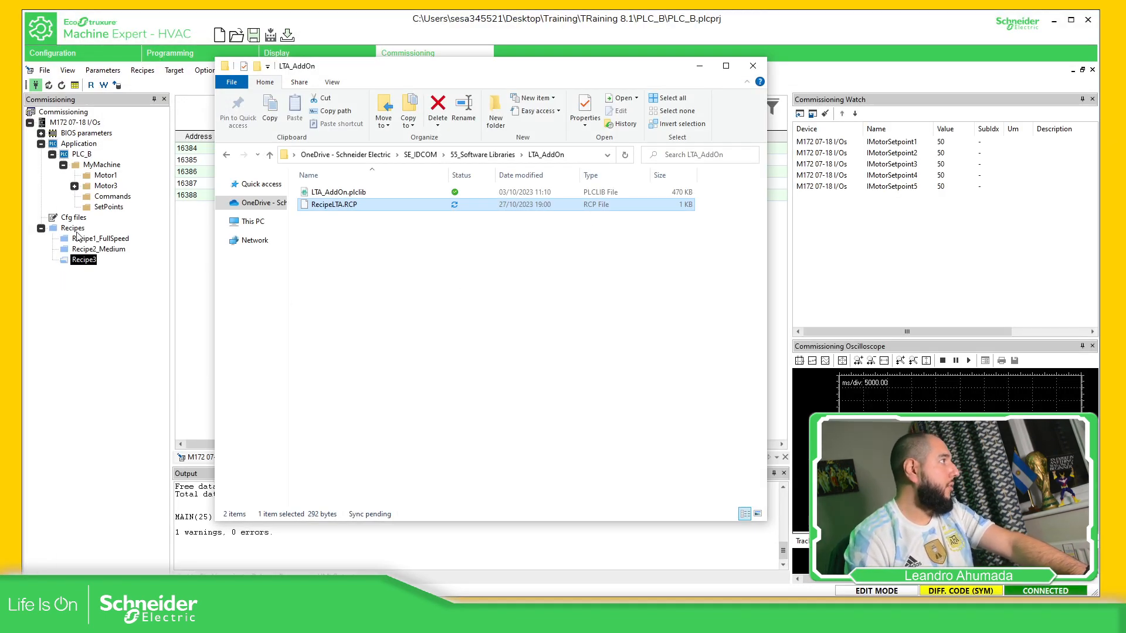
Import RecipeLTA.RCP as the new recipe RecipeLTA and write all its values to the PLC
{"action": "right_click", "coordinate": [73, 229]}
{"action": "left_click", "coordinate": [106, 246]}
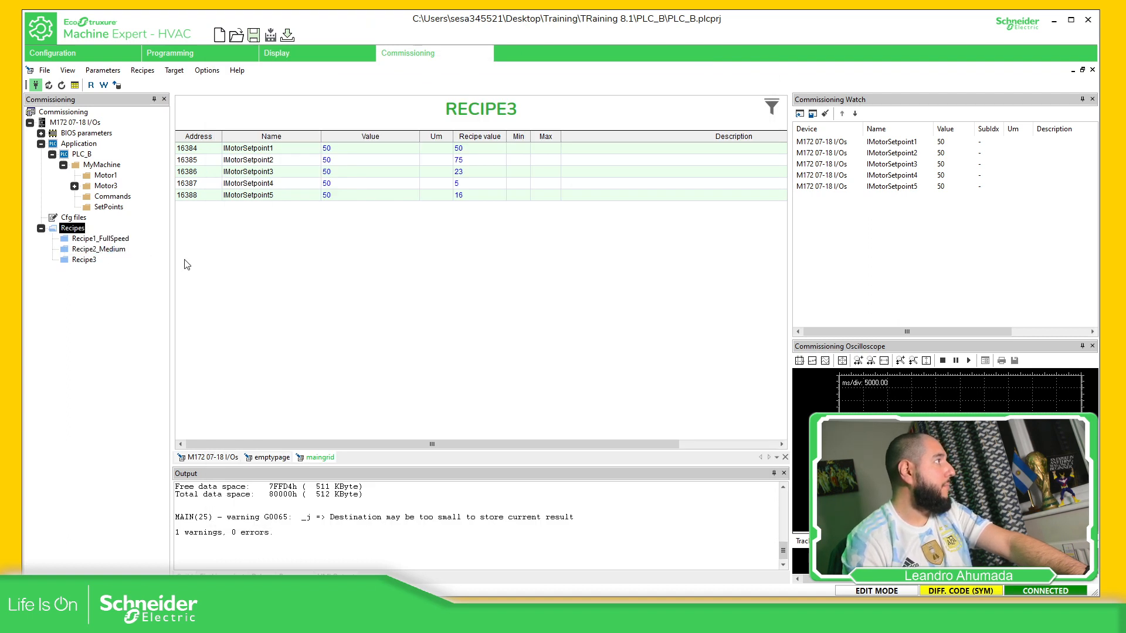
{"action": "left_click", "coordinate": [545, 242]}
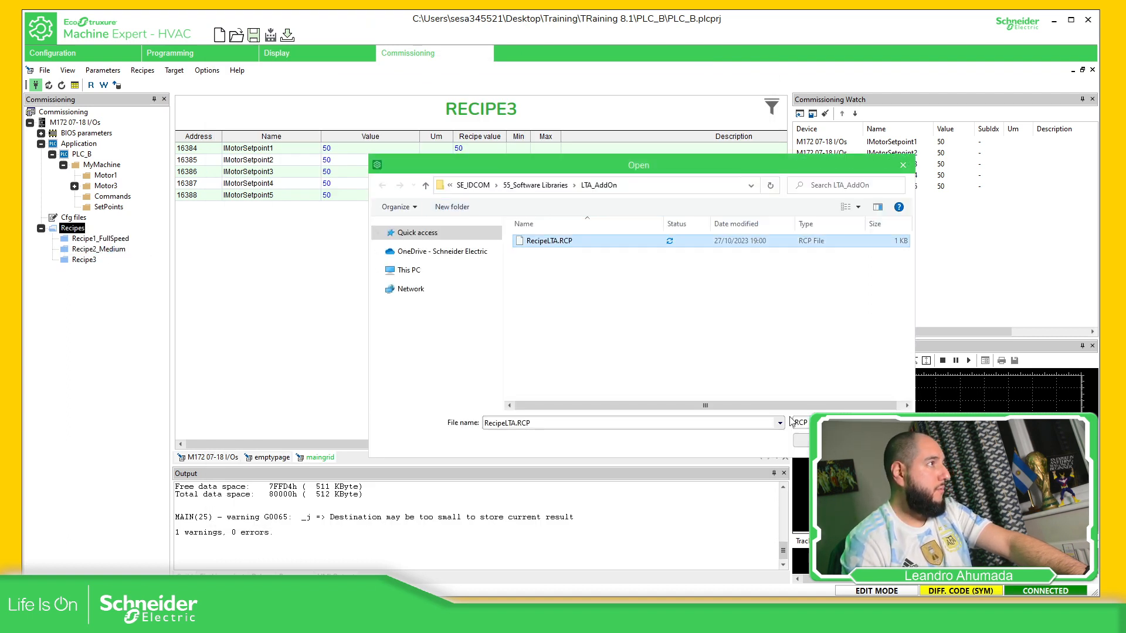
{"action": "left_click", "coordinate": [801, 440]}
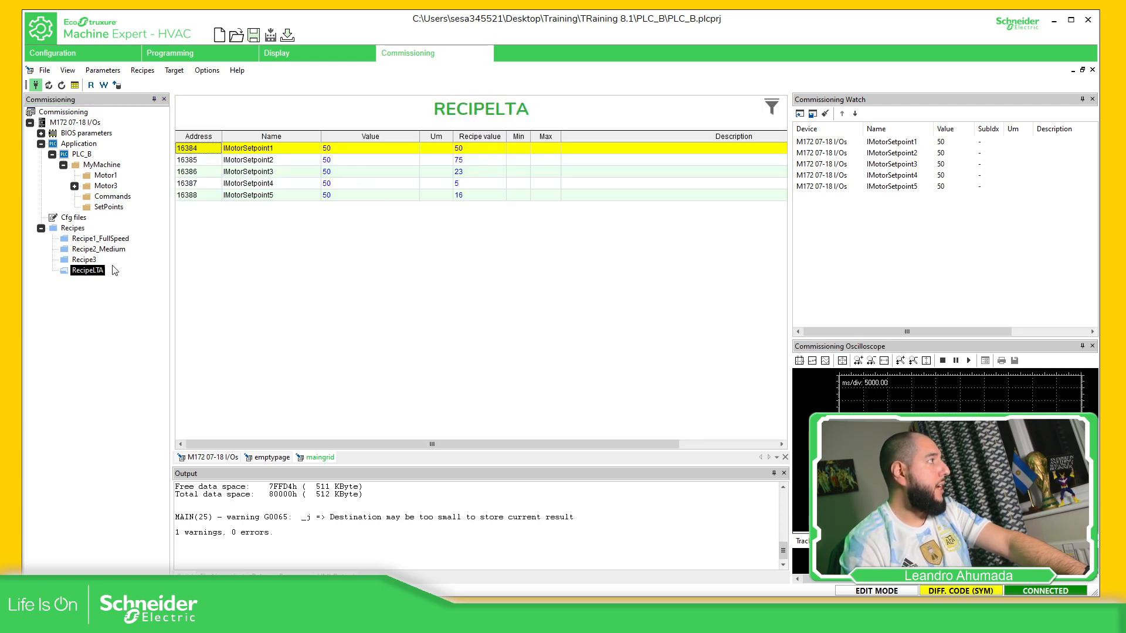
{"action": "right_click", "coordinate": [100, 276]}
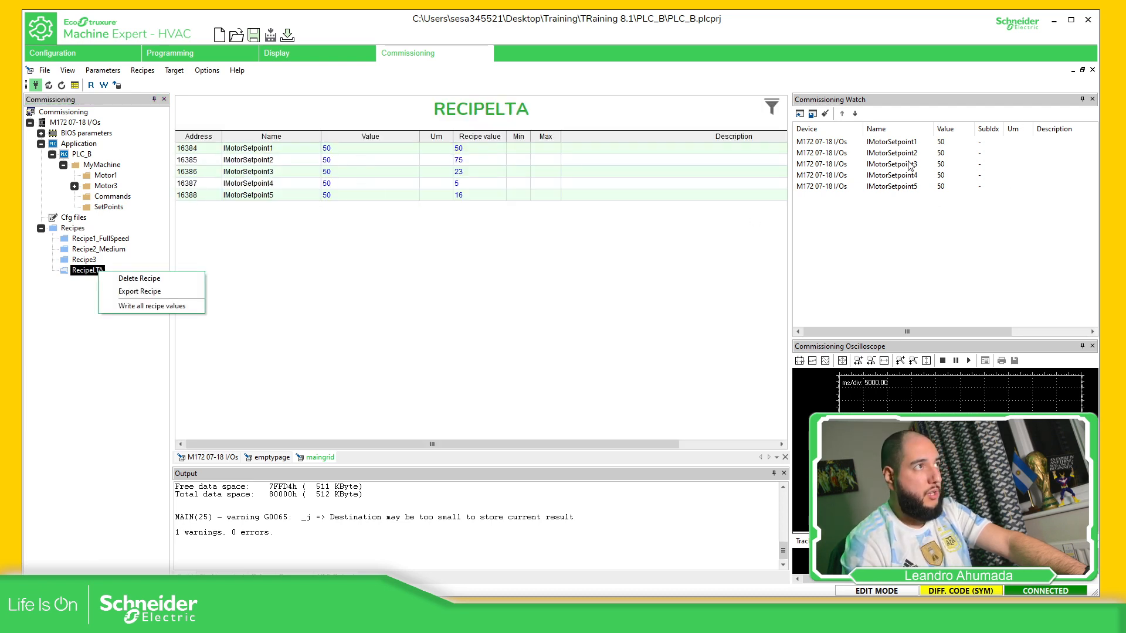
{"action": "left_click", "coordinate": [155, 305]}
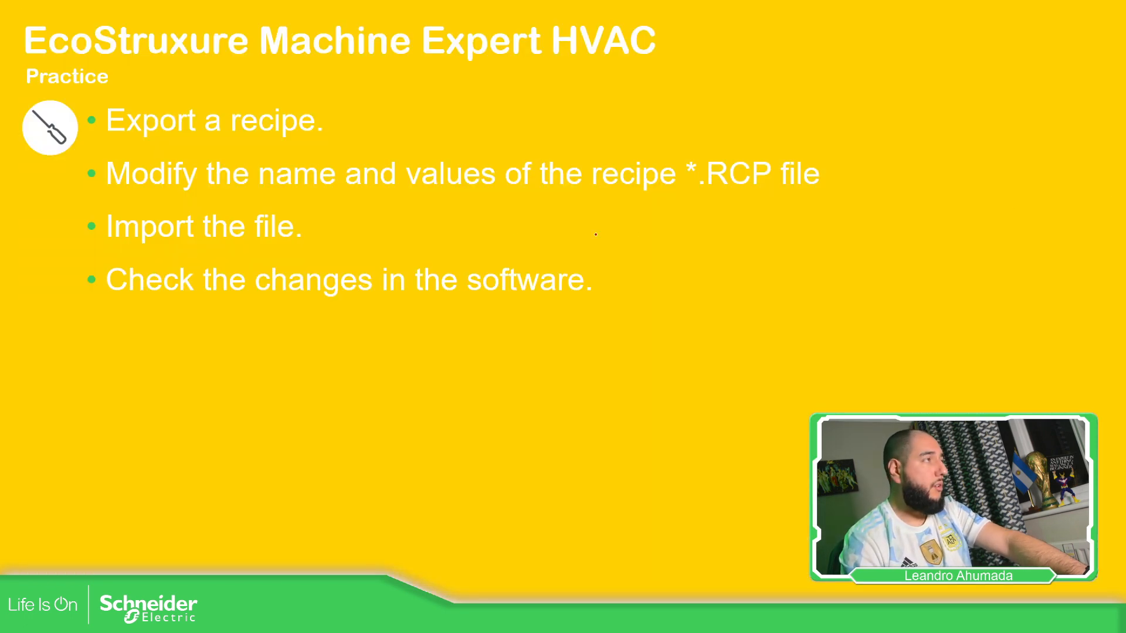
Check off the four practice steps: export, modify the RCP file, import, and check changes
{"action": "left_click_drag", "start_coordinate": [348, 115], "coordinate": [422, 95]}
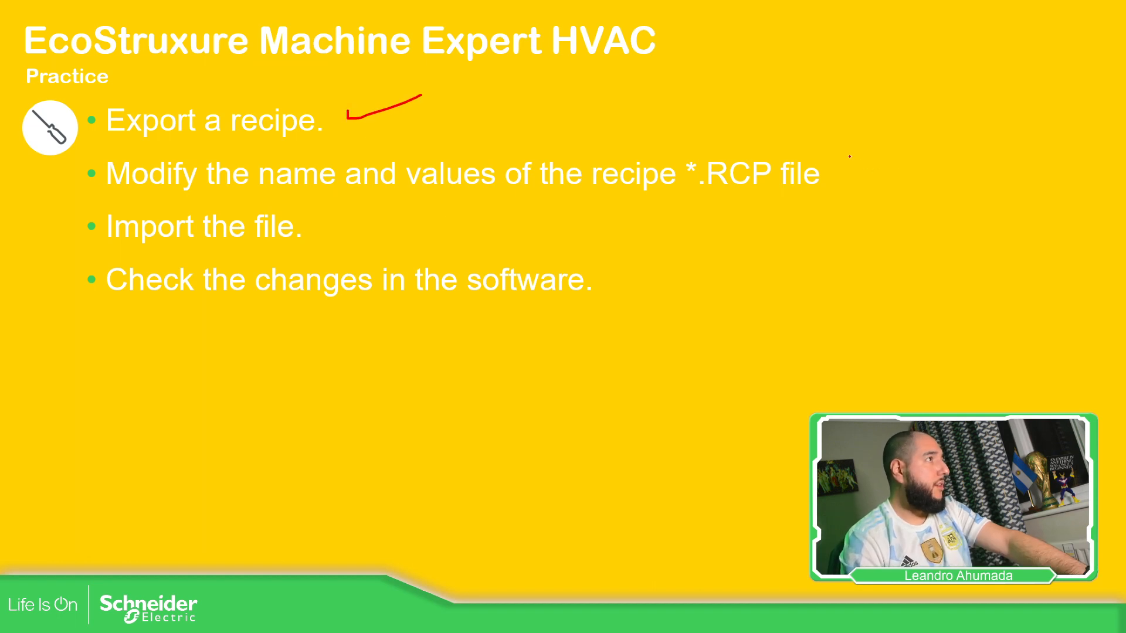
{"action": "left_click_drag", "start_coordinate": [850, 156], "coordinate": [893, 146]}
{"action": "left_click_drag", "start_coordinate": [313, 224], "coordinate": [355, 202]}
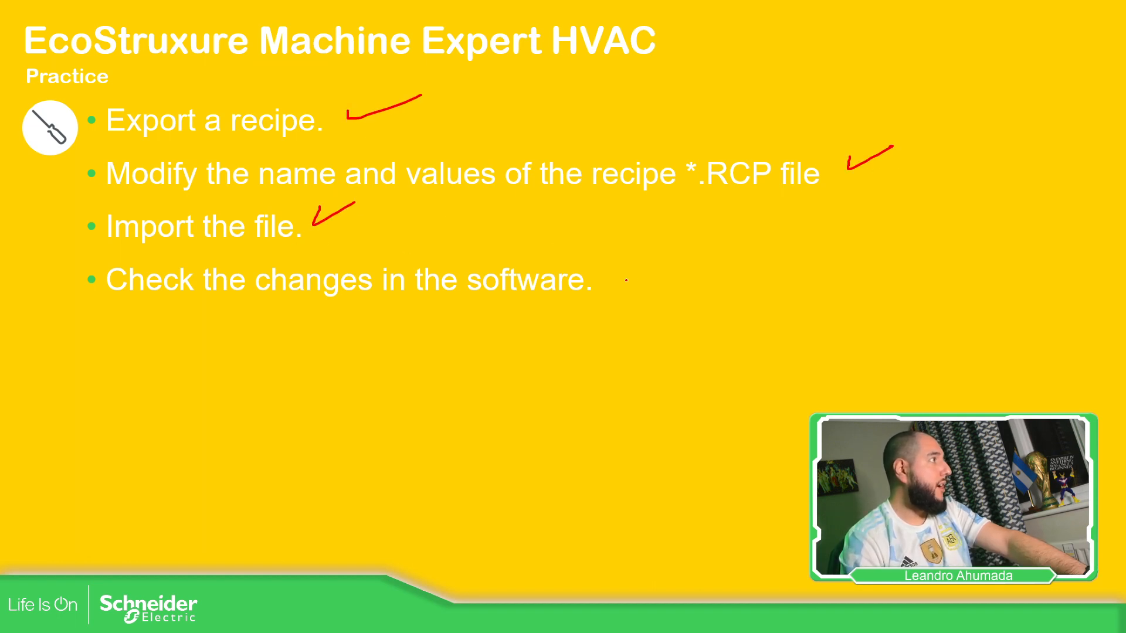
{"action": "left_click_drag", "start_coordinate": [604, 271], "coordinate": [661, 251]}
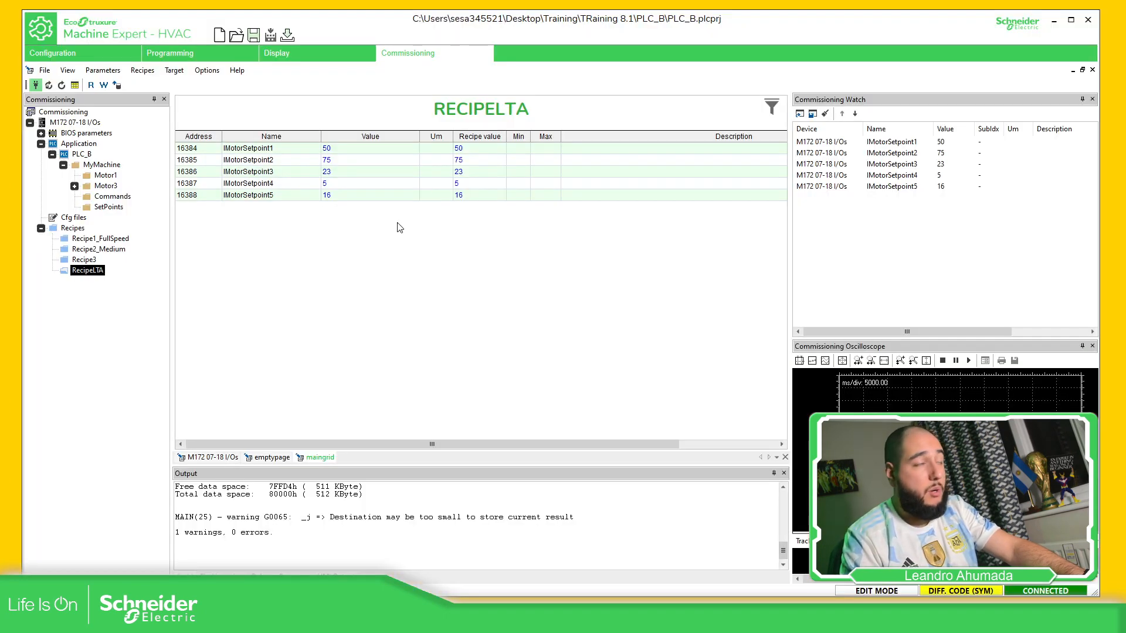
Disconnect from the controller, build the project, and open the PLC_B.CFN configuration file
{"action": "left_click", "coordinate": [37, 86]}
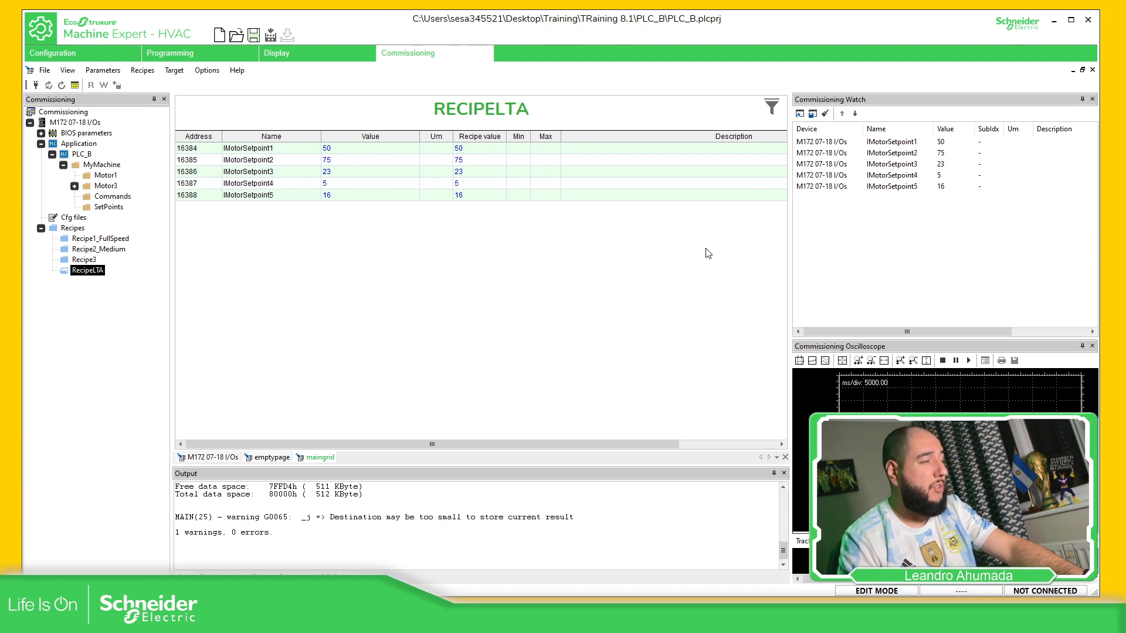
{"action": "left_click", "coordinate": [271, 35]}
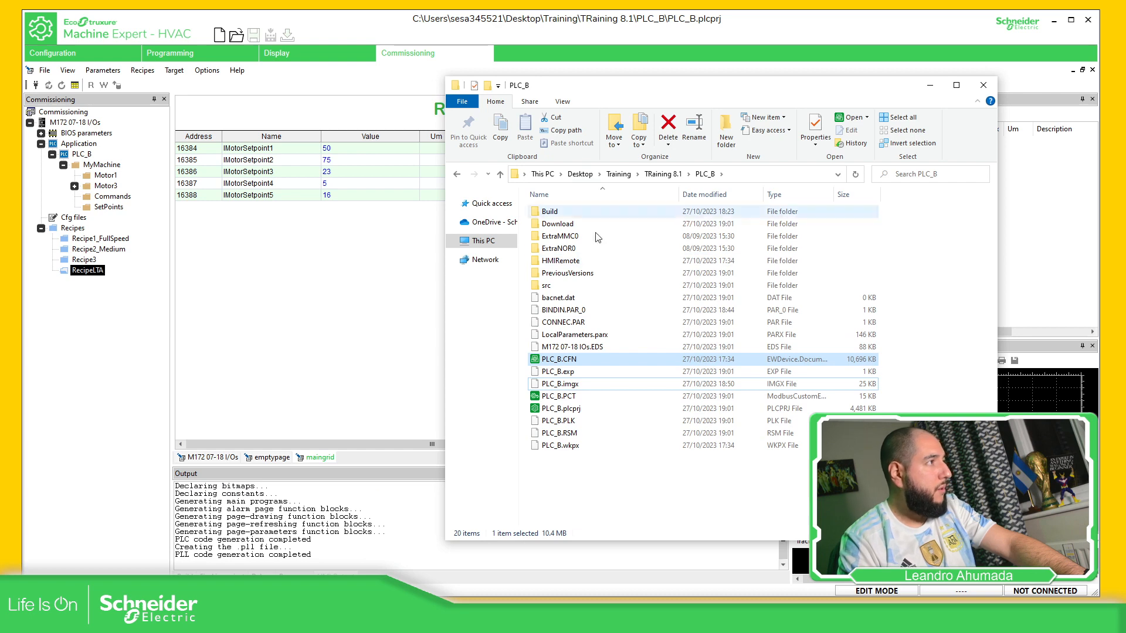
{"action": "left_click", "coordinate": [598, 497]}
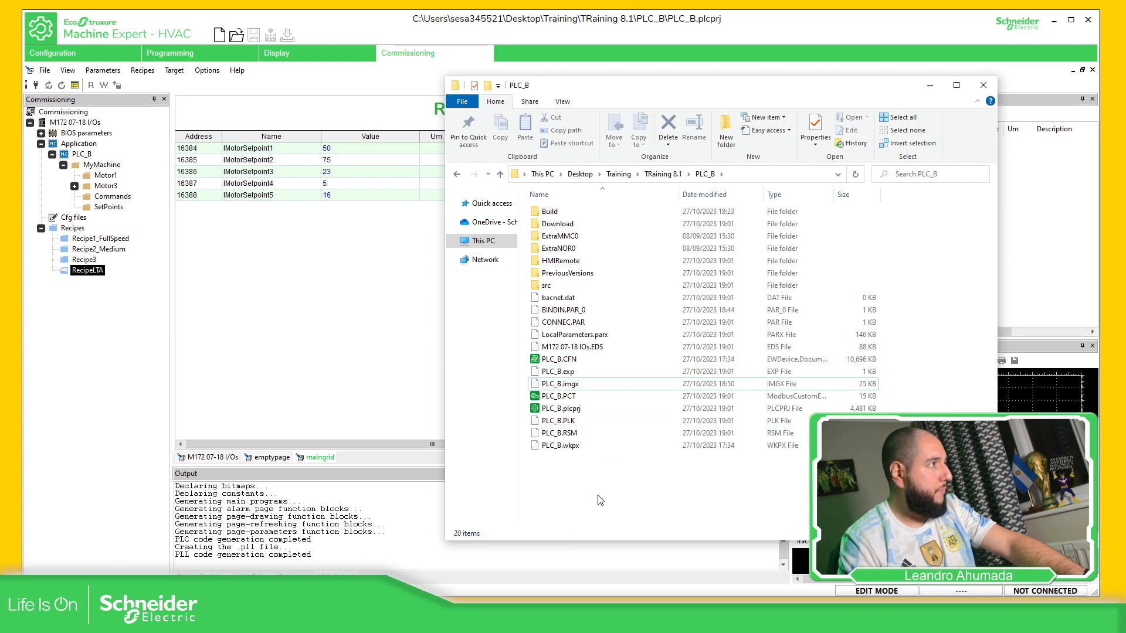
{"action": "left_click", "coordinate": [572, 361]}
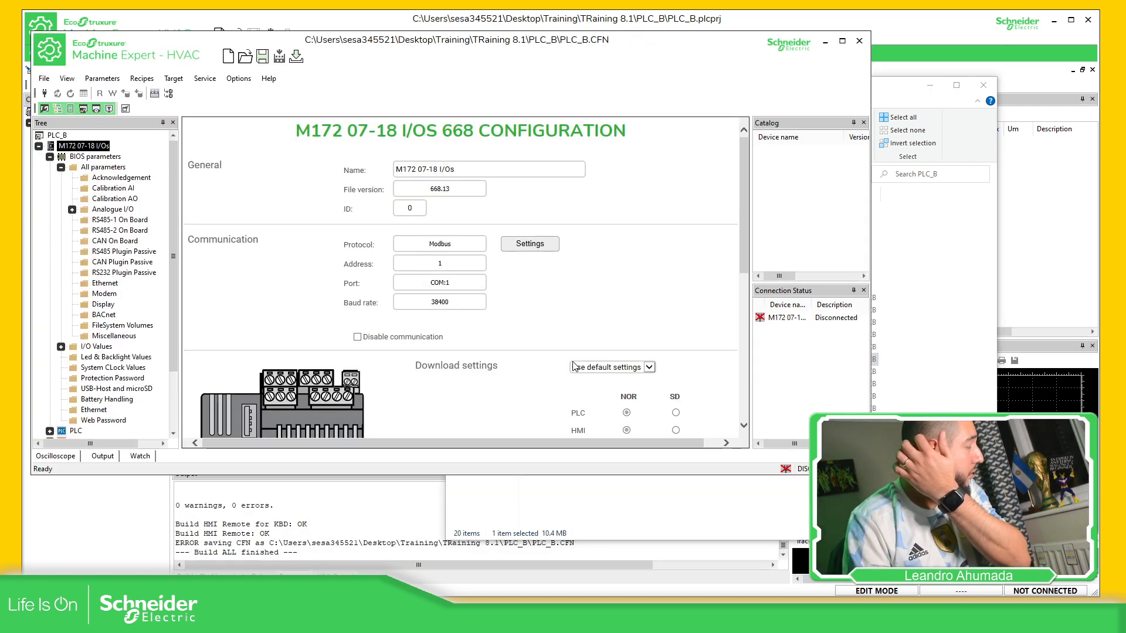
Refresh the PLC_B.CFN tree so PLC_B entries appear, then re-expand BIOS parameters
{"action": "scroll", "coordinate": [107, 314], "scroll_direction": "down", "scroll_amount": 2}
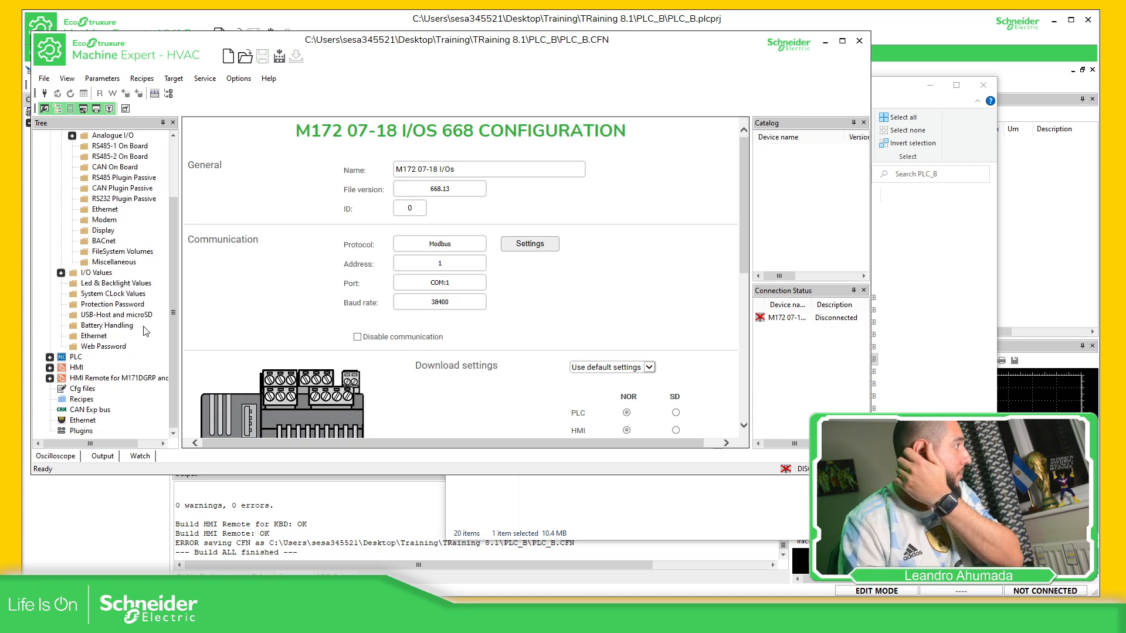
{"action": "scroll", "coordinate": [119, 397], "scroll_direction": "up", "scroll_amount": 2}
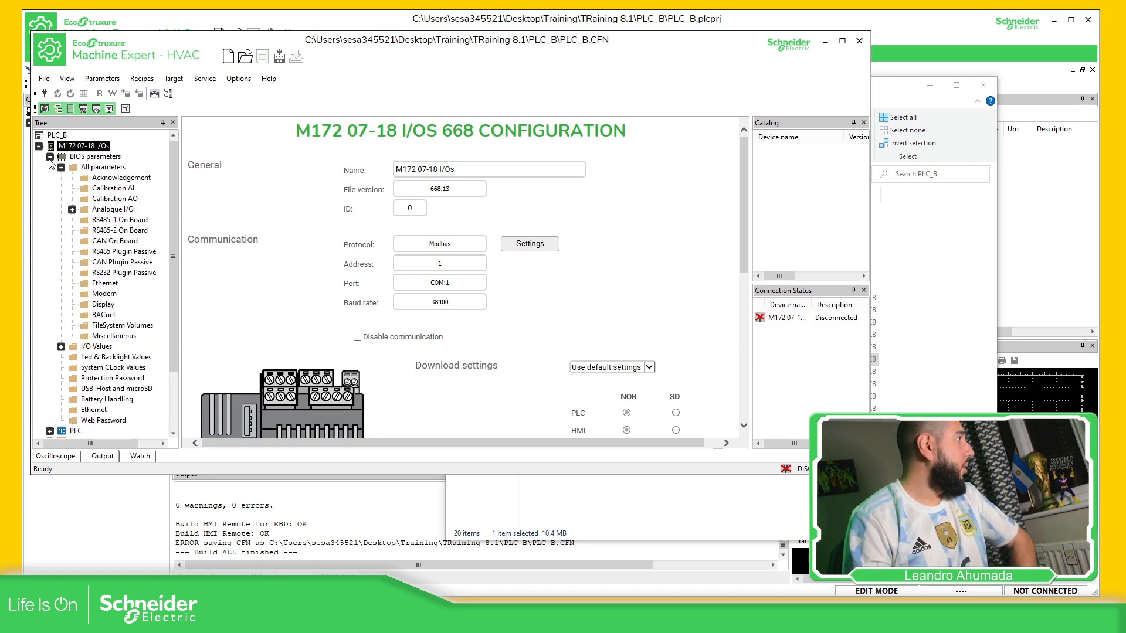
{"action": "left_click", "coordinate": [50, 156]}
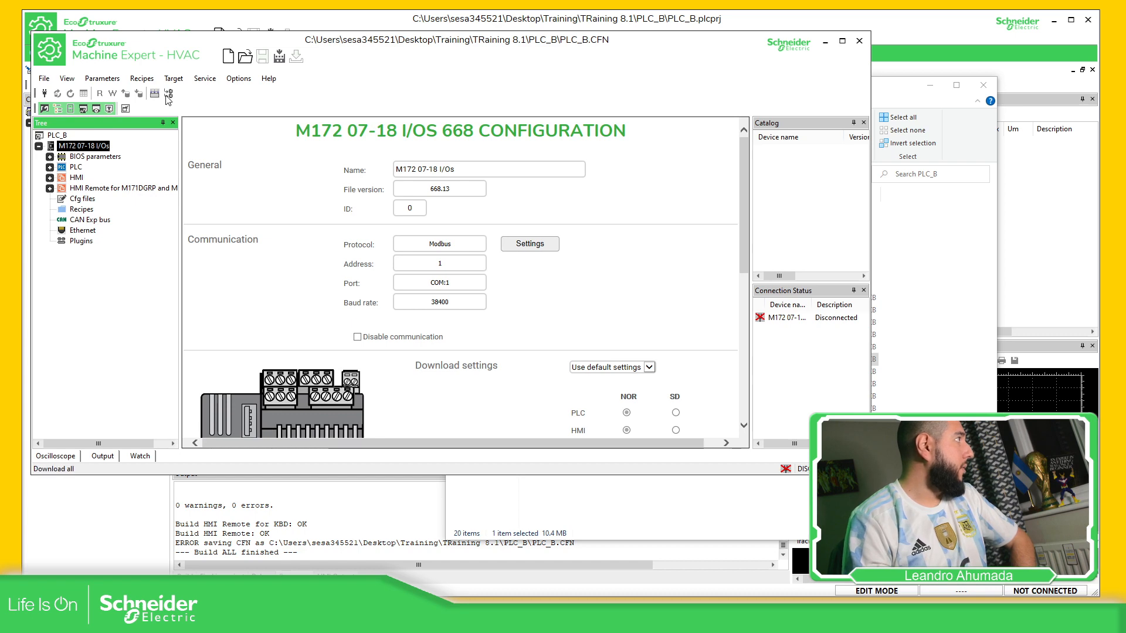
{"action": "left_click", "coordinate": [278, 57]}
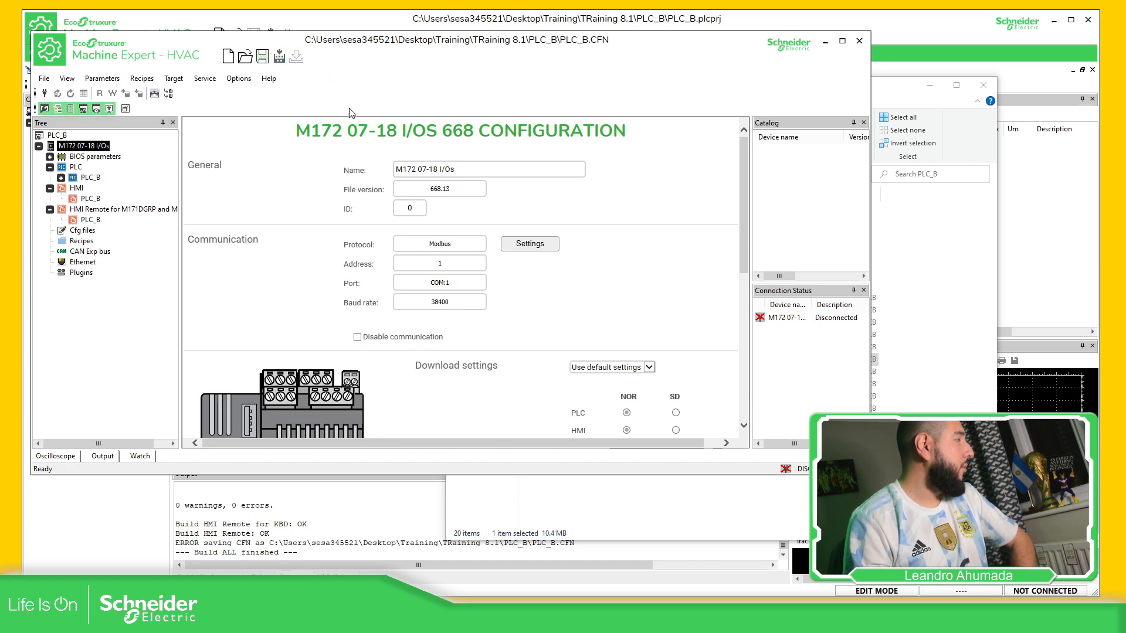
{"action": "right_click", "coordinate": [87, 242]}
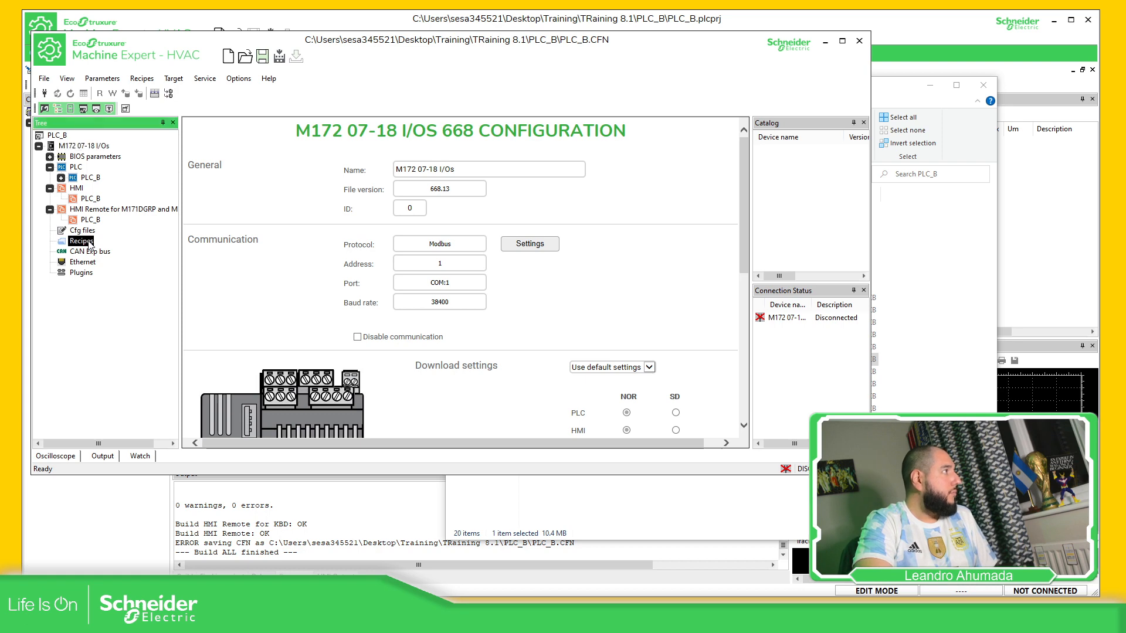
{"action": "left_click", "coordinate": [76, 240]}
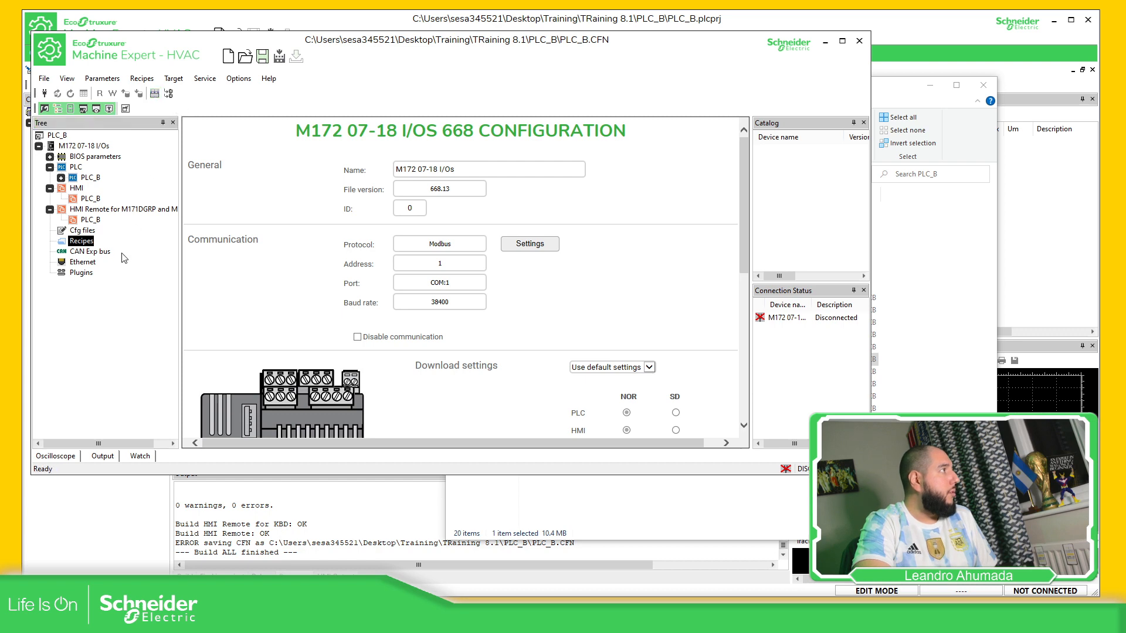
{"action": "left_click", "coordinate": [50, 156]}
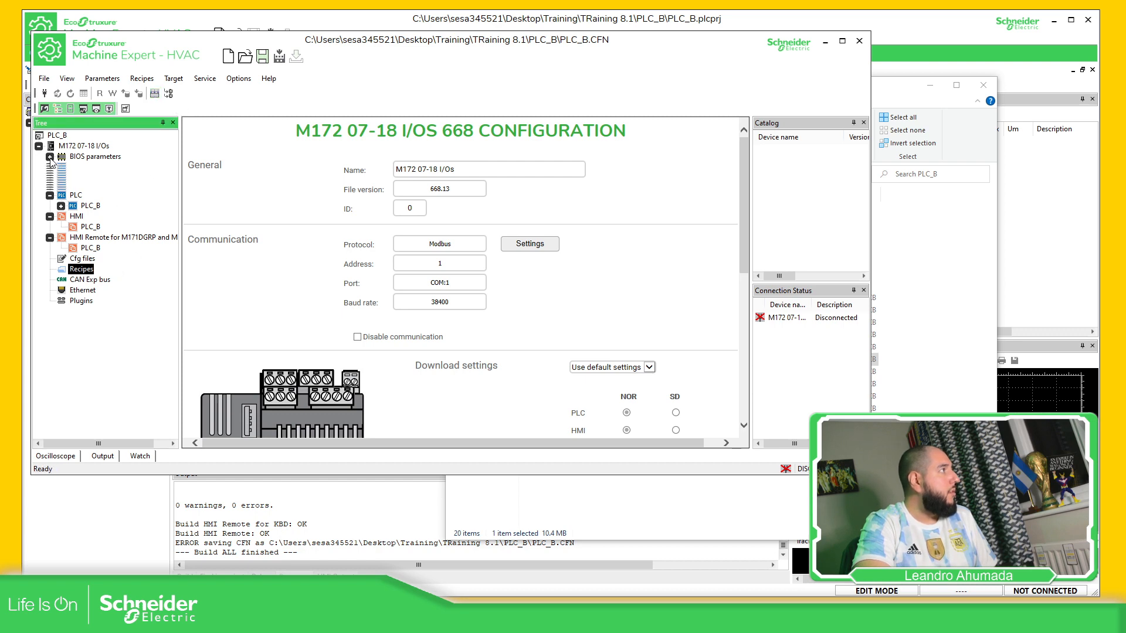
{"action": "left_click", "coordinate": [61, 168]}
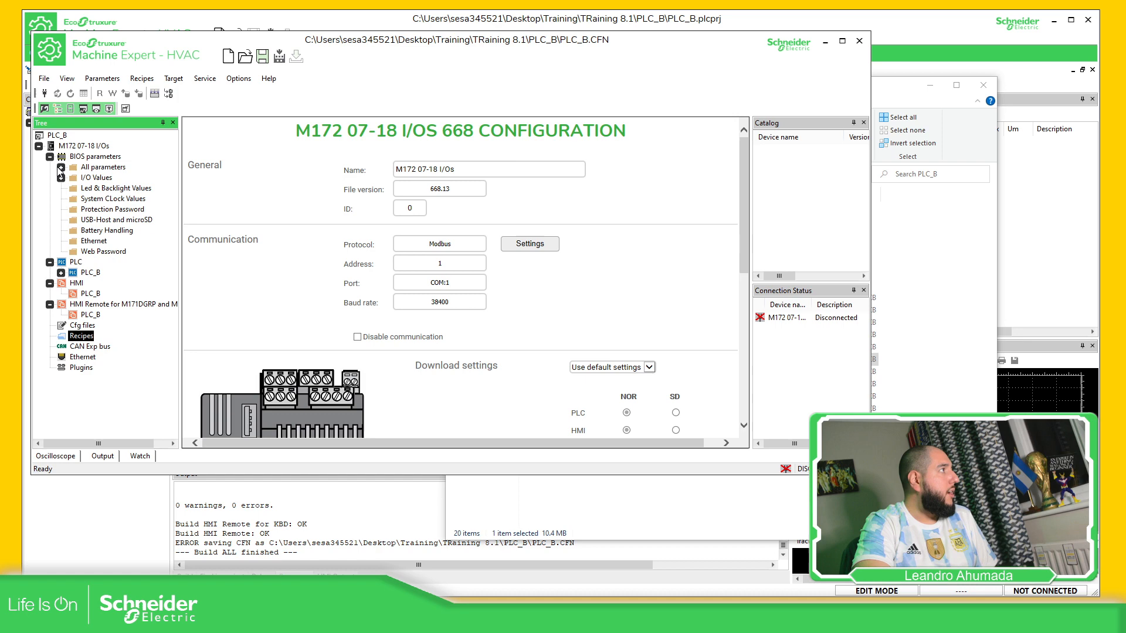
Import RecipeLTA.RCP from the pasted LTA_AddOn folder path into the PLC_B.CFN Recipes
{"action": "right_click", "coordinate": [81, 340]}
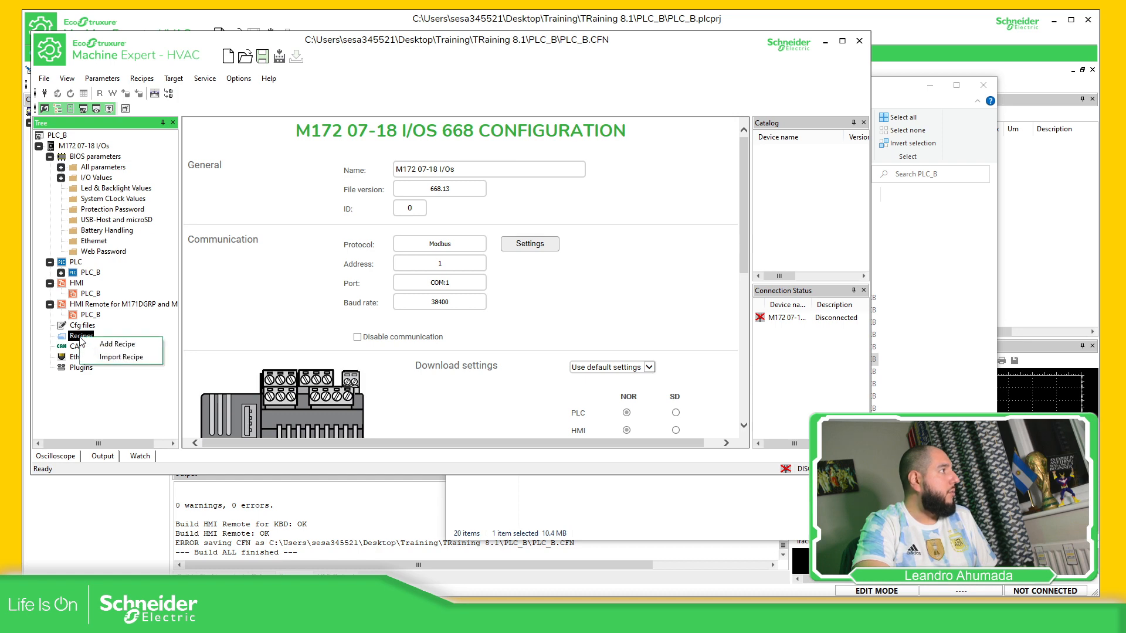
{"action": "left_click", "coordinate": [126, 357]}
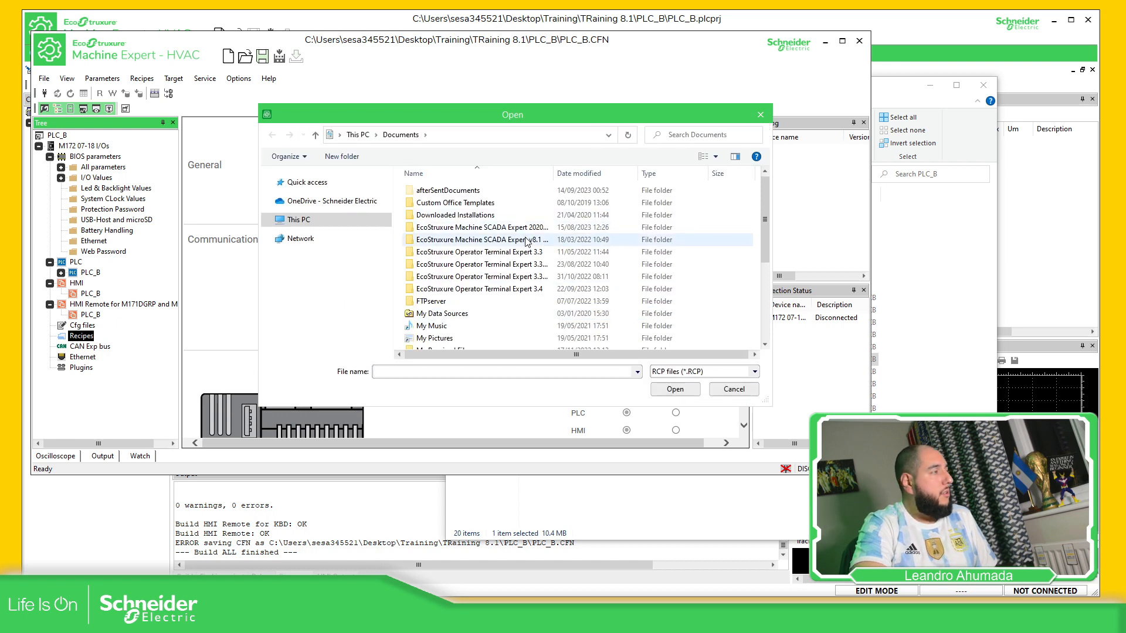
{"action": "left_click", "coordinate": [495, 136]}
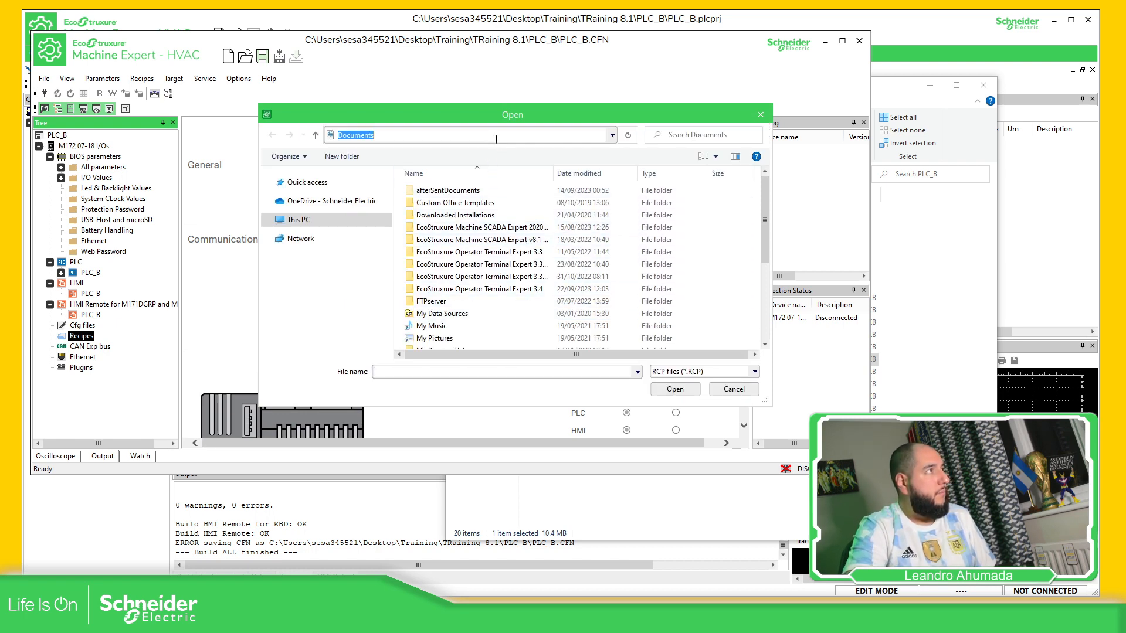
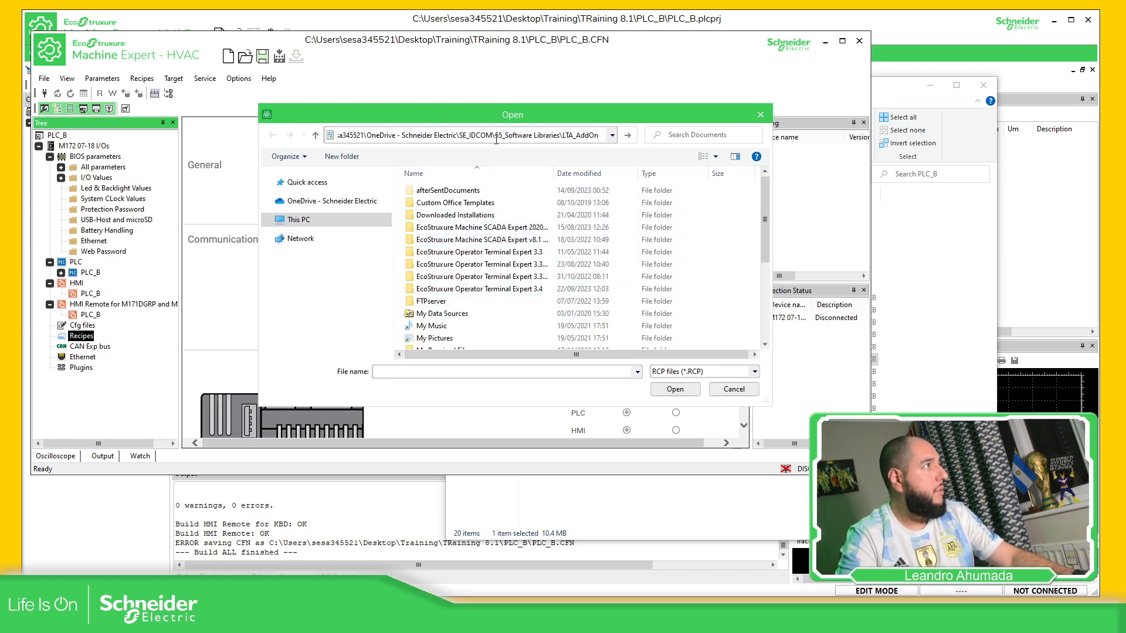
{"action": "key", "text": "Return"}
{"action": "left_click", "coordinate": [463, 191]}
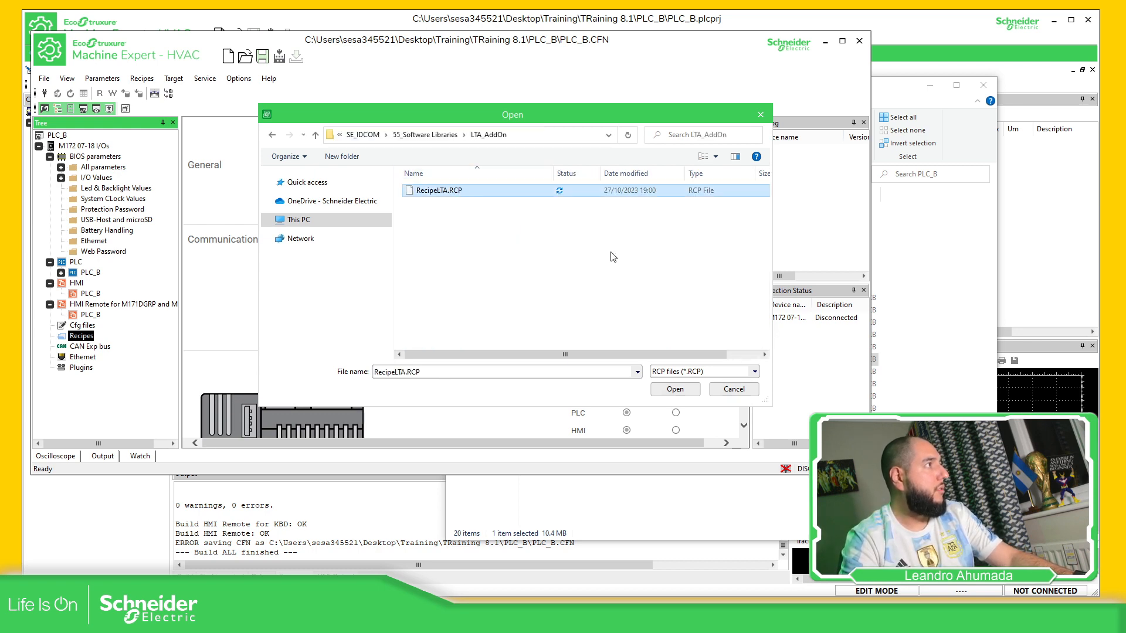
{"action": "left_click", "coordinate": [676, 390]}
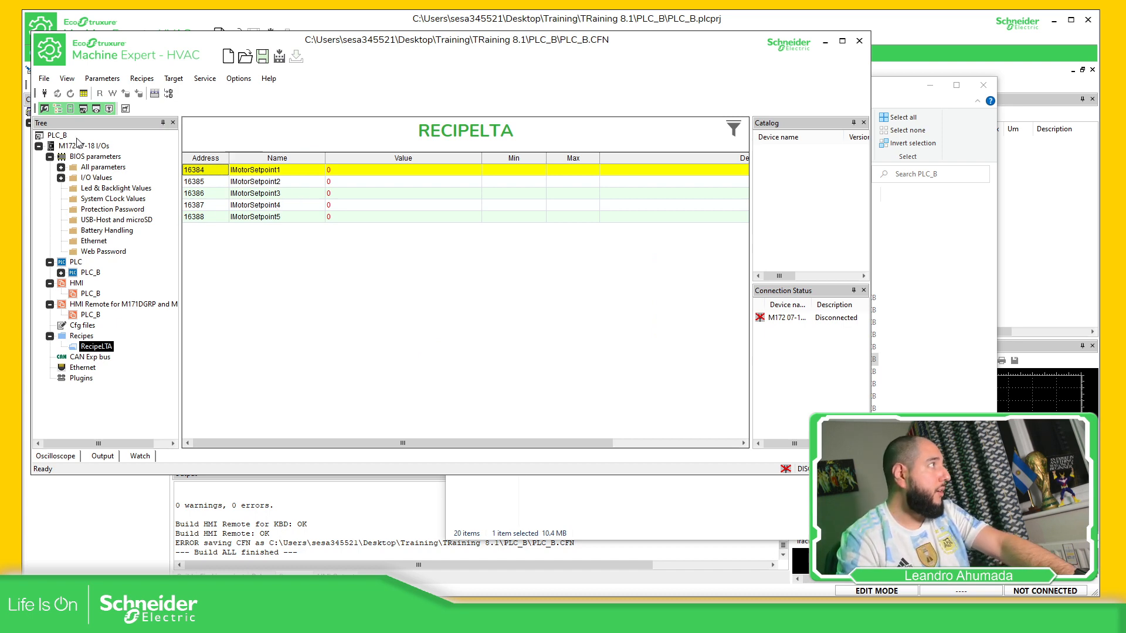
Build all, then open the RecipeLTA recipe table listing IMotorSetpoint1–5 at value 0
{"action": "left_click", "coordinate": [156, 96]}
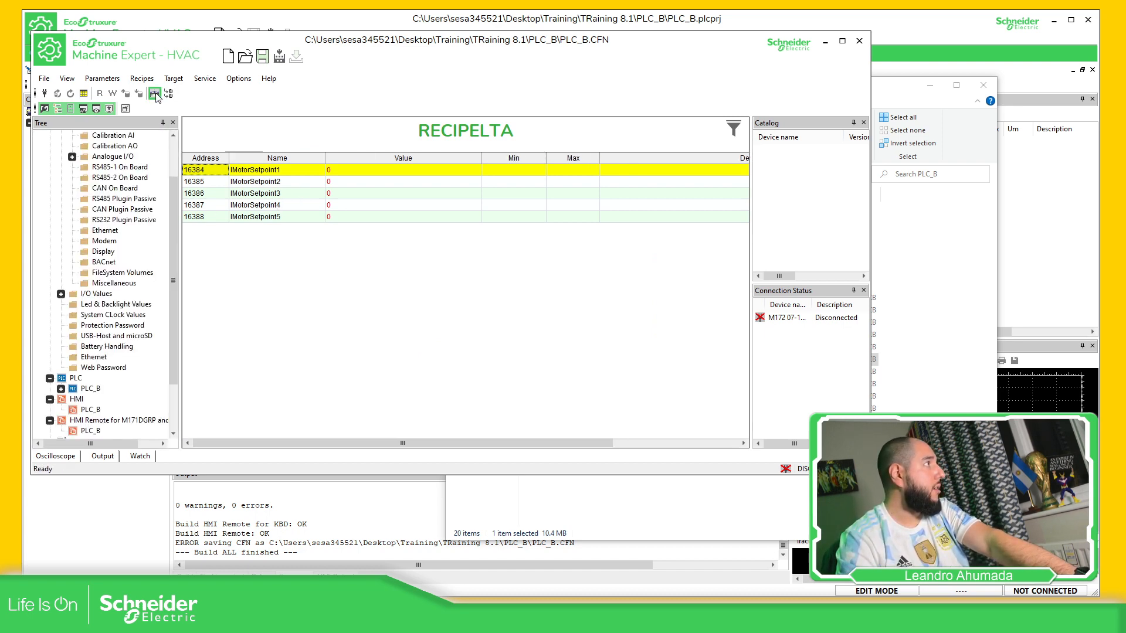
{"action": "scroll", "coordinate": [138, 298], "scroll_direction": "down", "scroll_amount": 2}
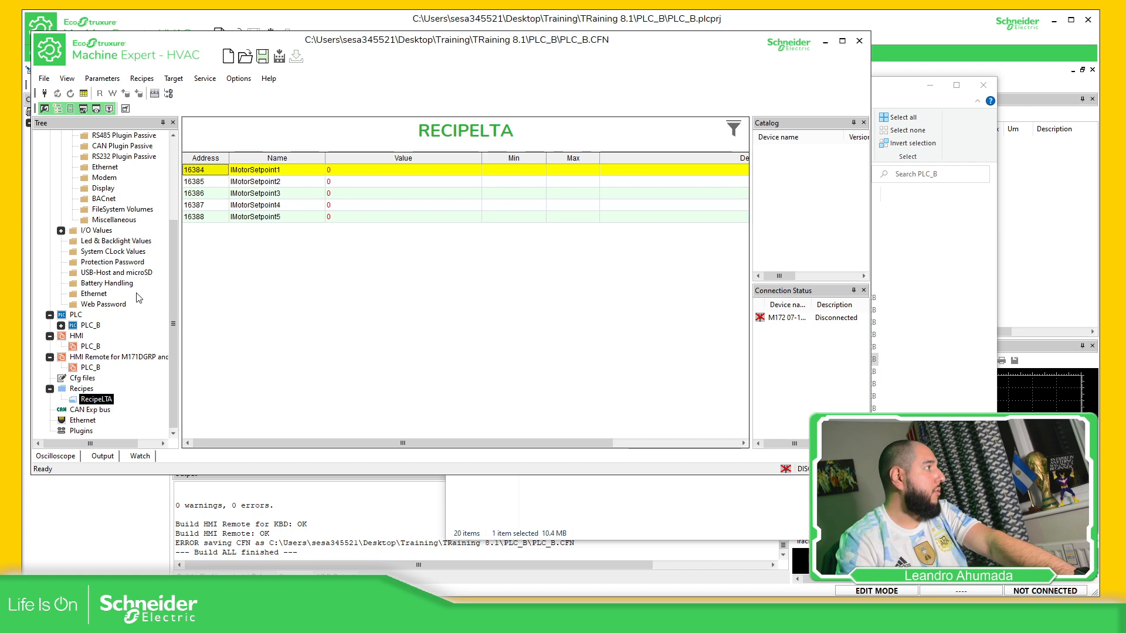
{"action": "left_click", "coordinate": [85, 400]}
{"action": "scroll", "coordinate": [122, 288], "scroll_direction": "up", "scroll_amount": 4}
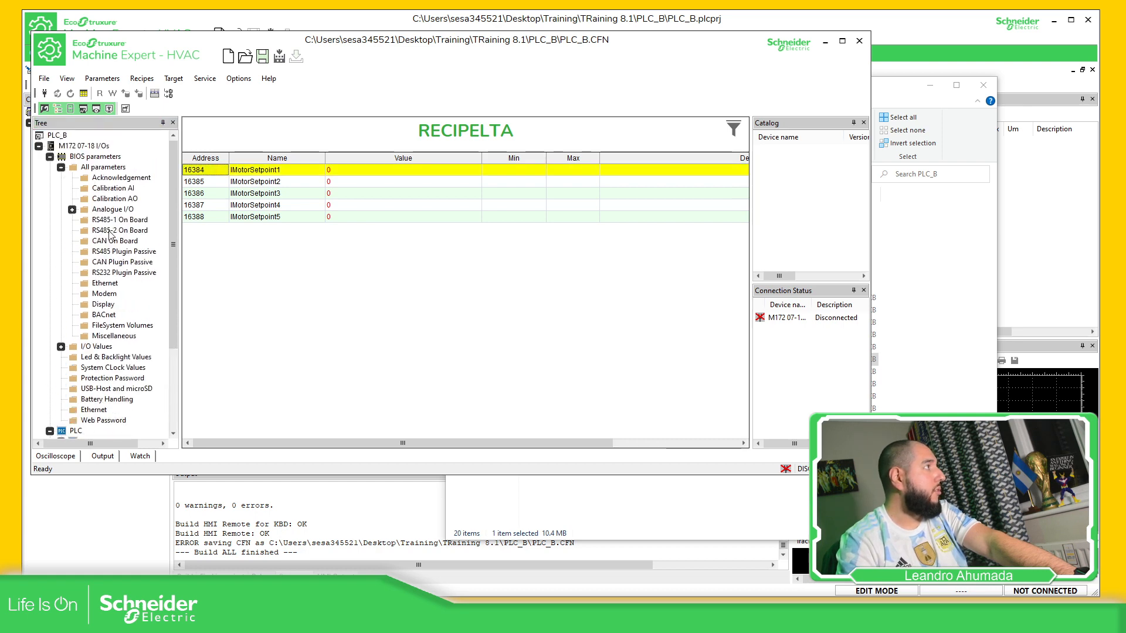
Collapse BIOS parameters, rebuild again, and bring up RecipeLTA's Write all recipe values option
{"action": "left_click", "coordinate": [49, 158]}
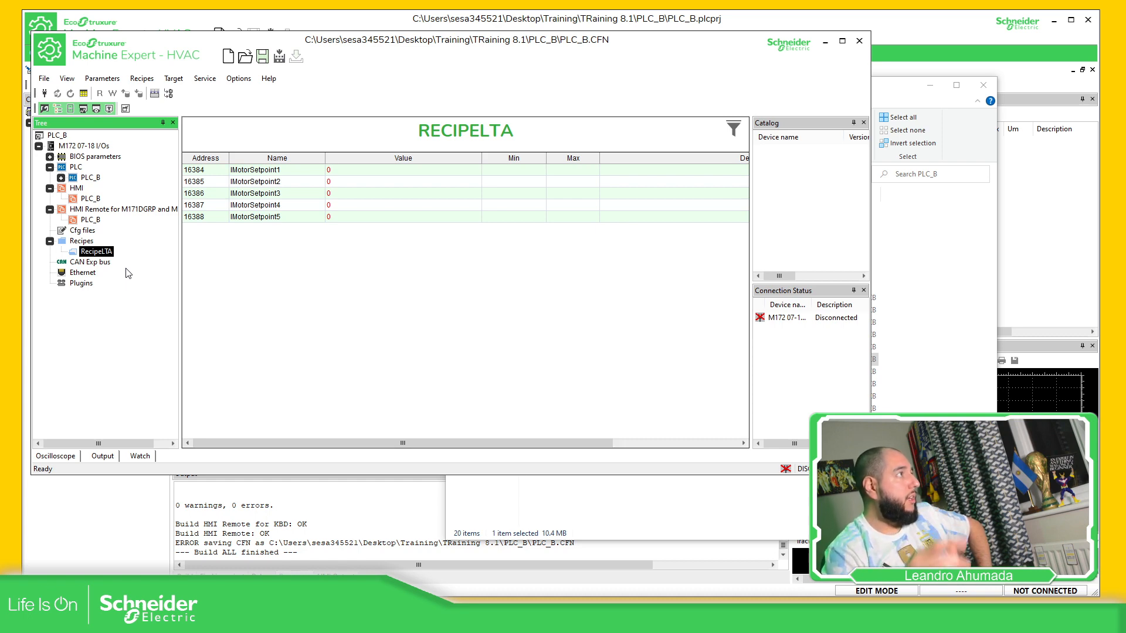
{"action": "left_click", "coordinate": [279, 57]}
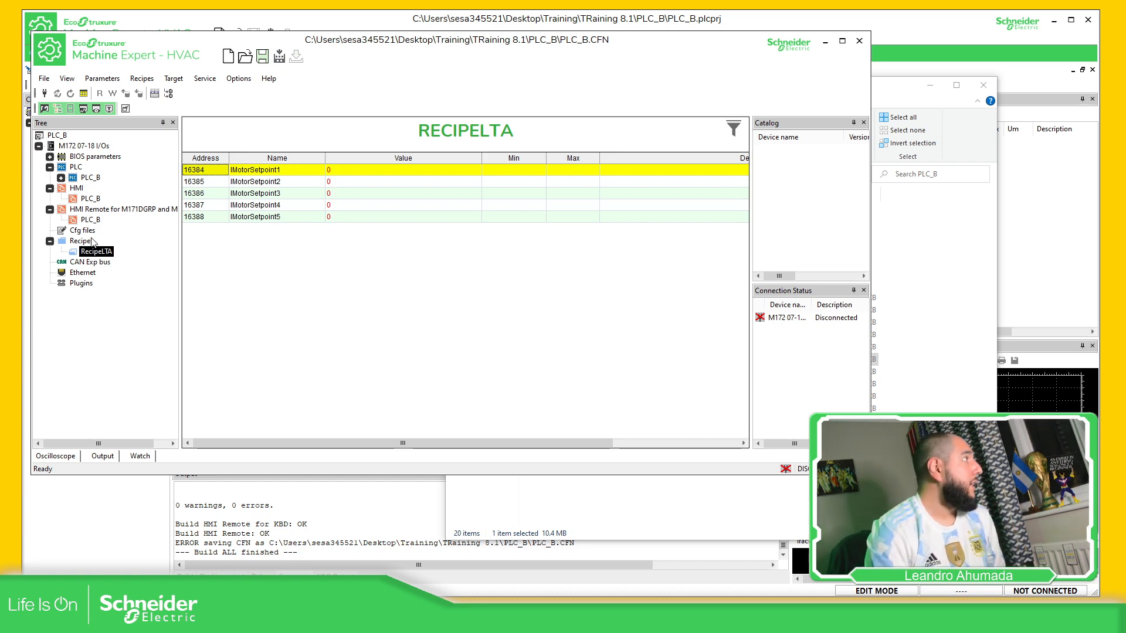
{"action": "right_click", "coordinate": [91, 257]}
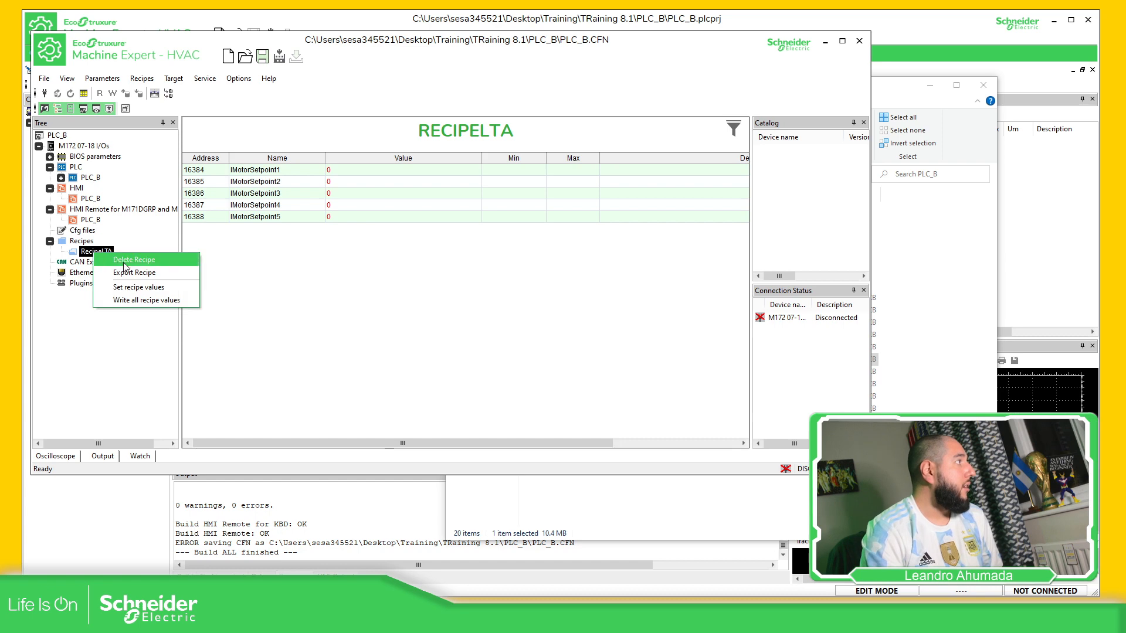